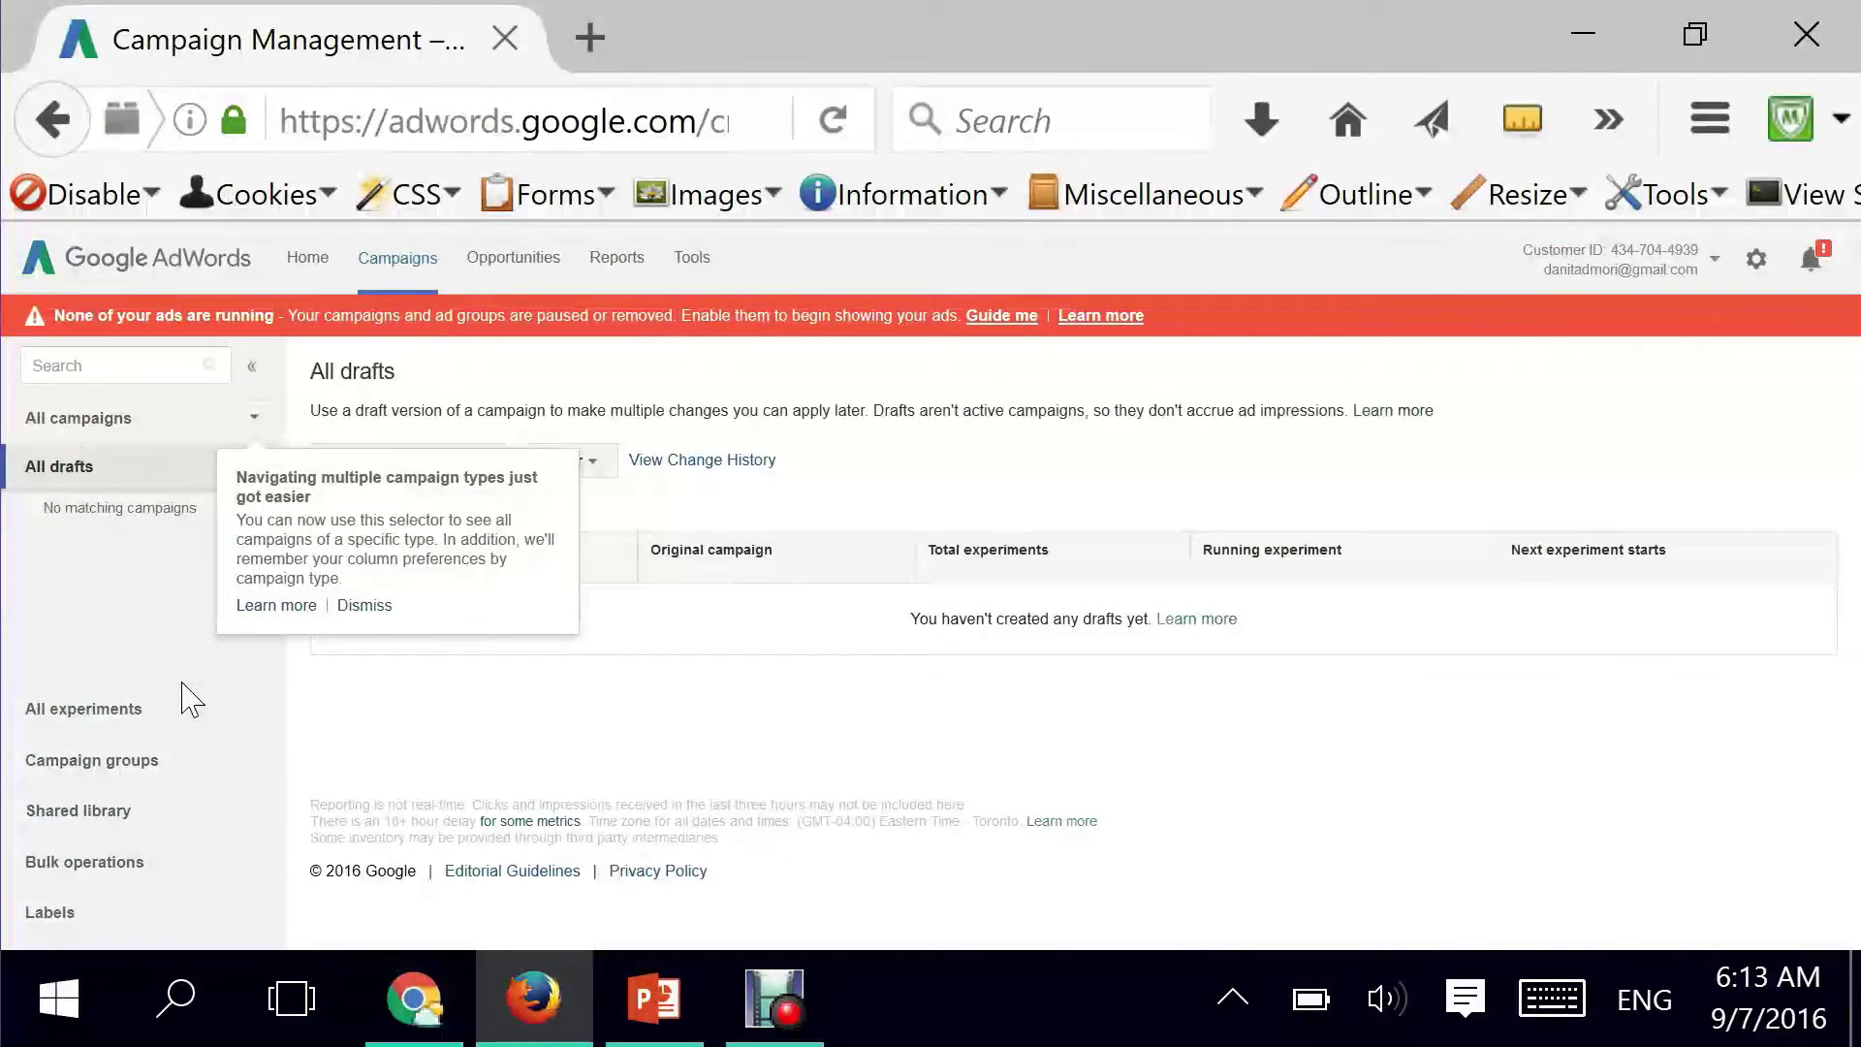
- Open Audiences in the Shared library and start website-visitor remarketing setup without dynamic ads
click(80, 817)
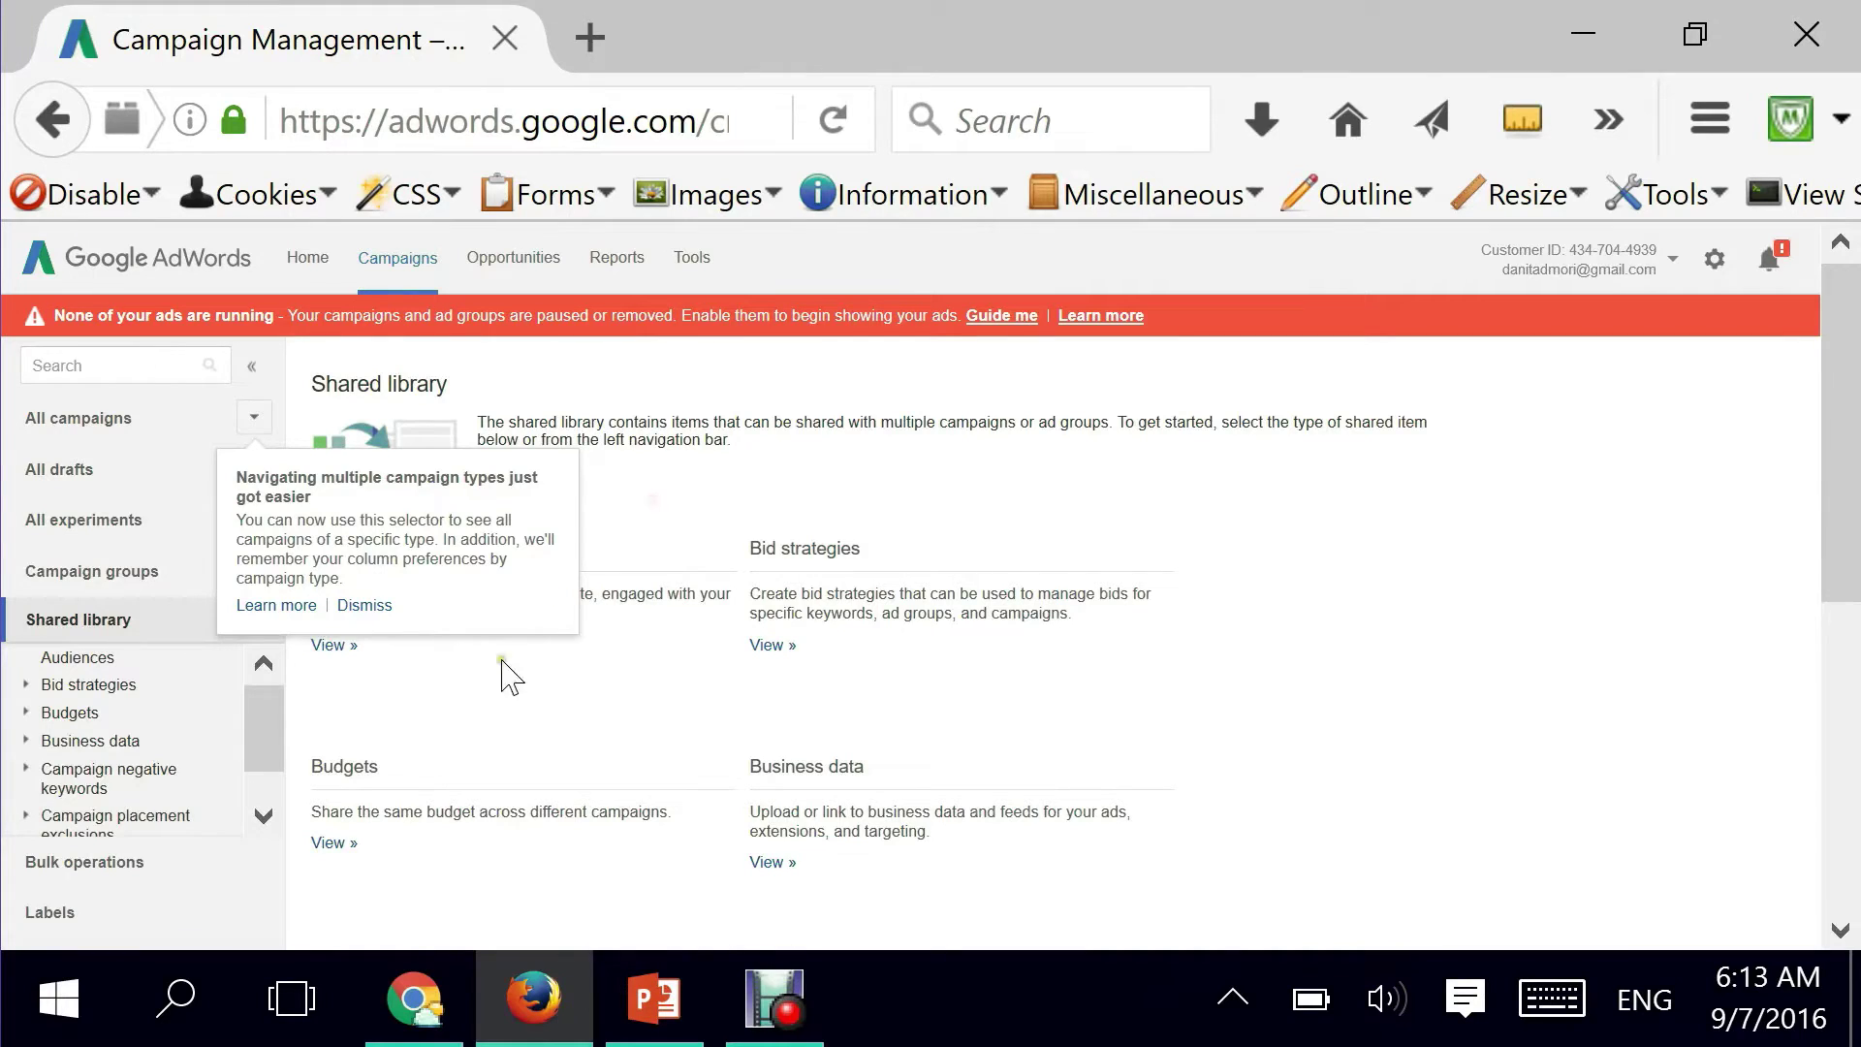
click(253, 417)
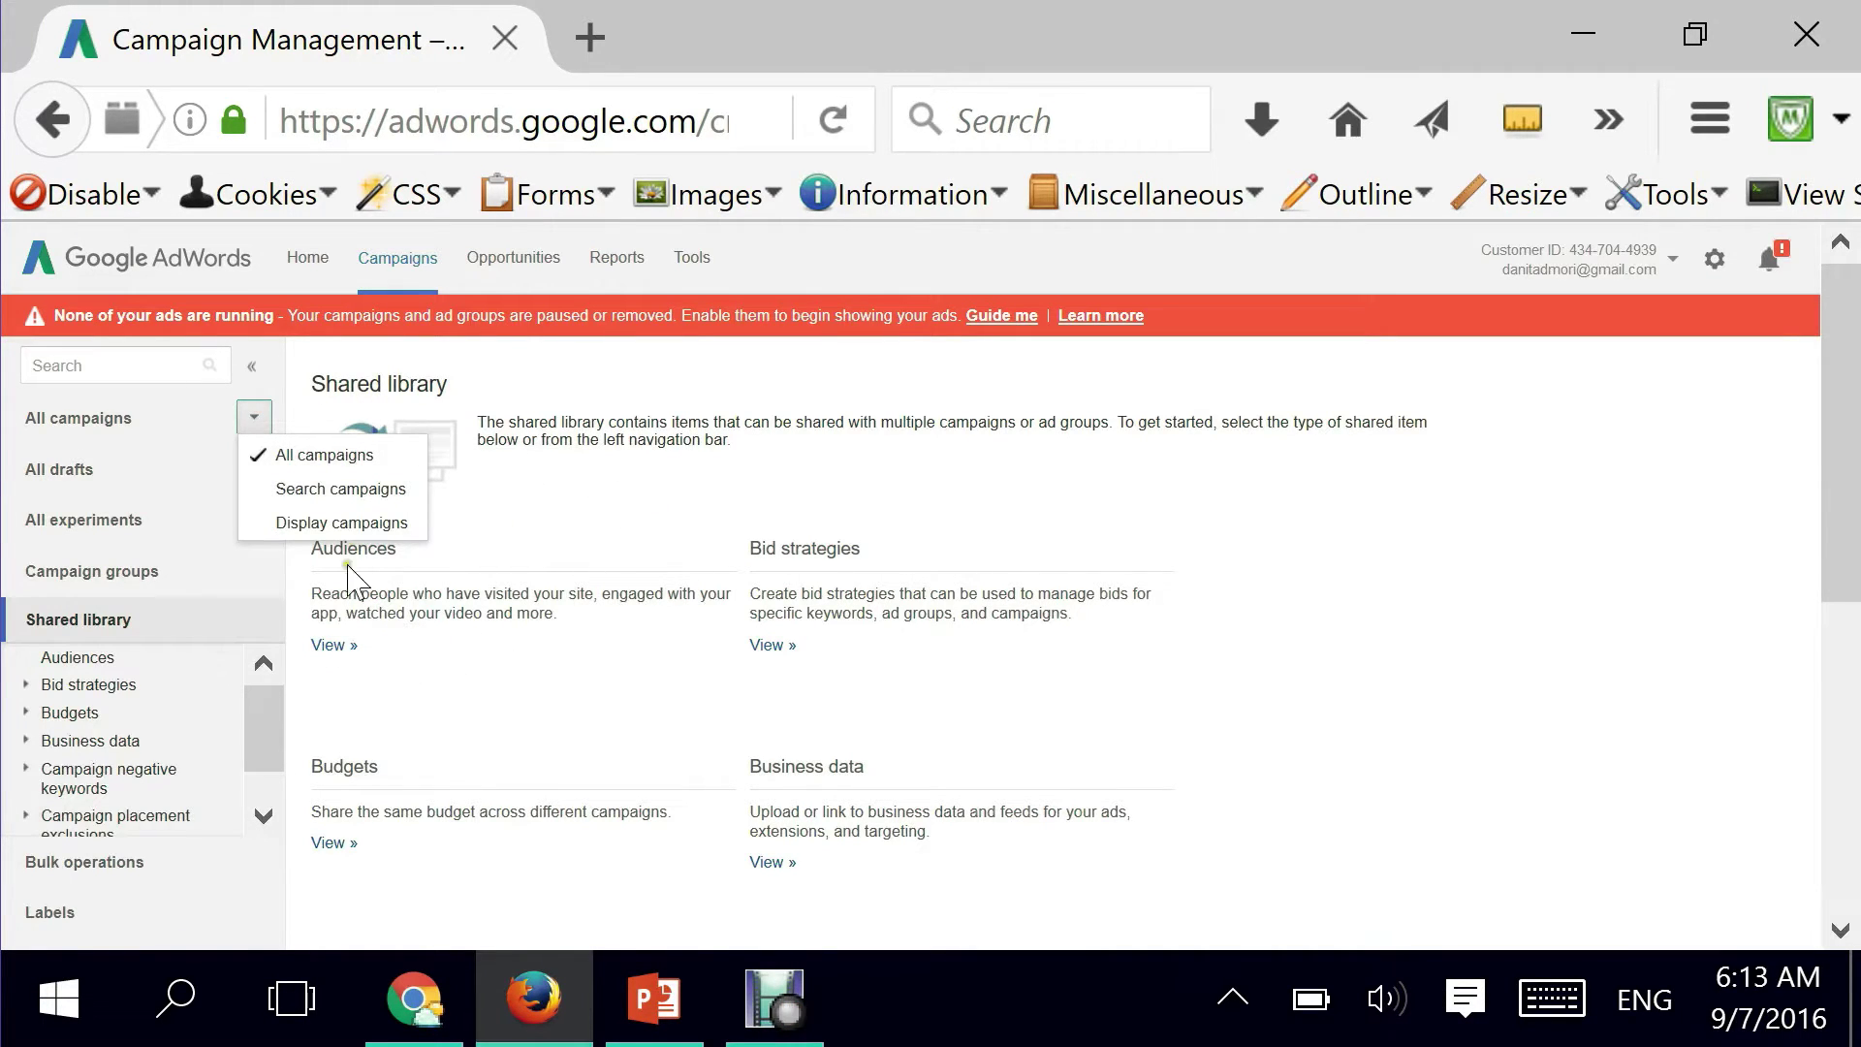
click(484, 528)
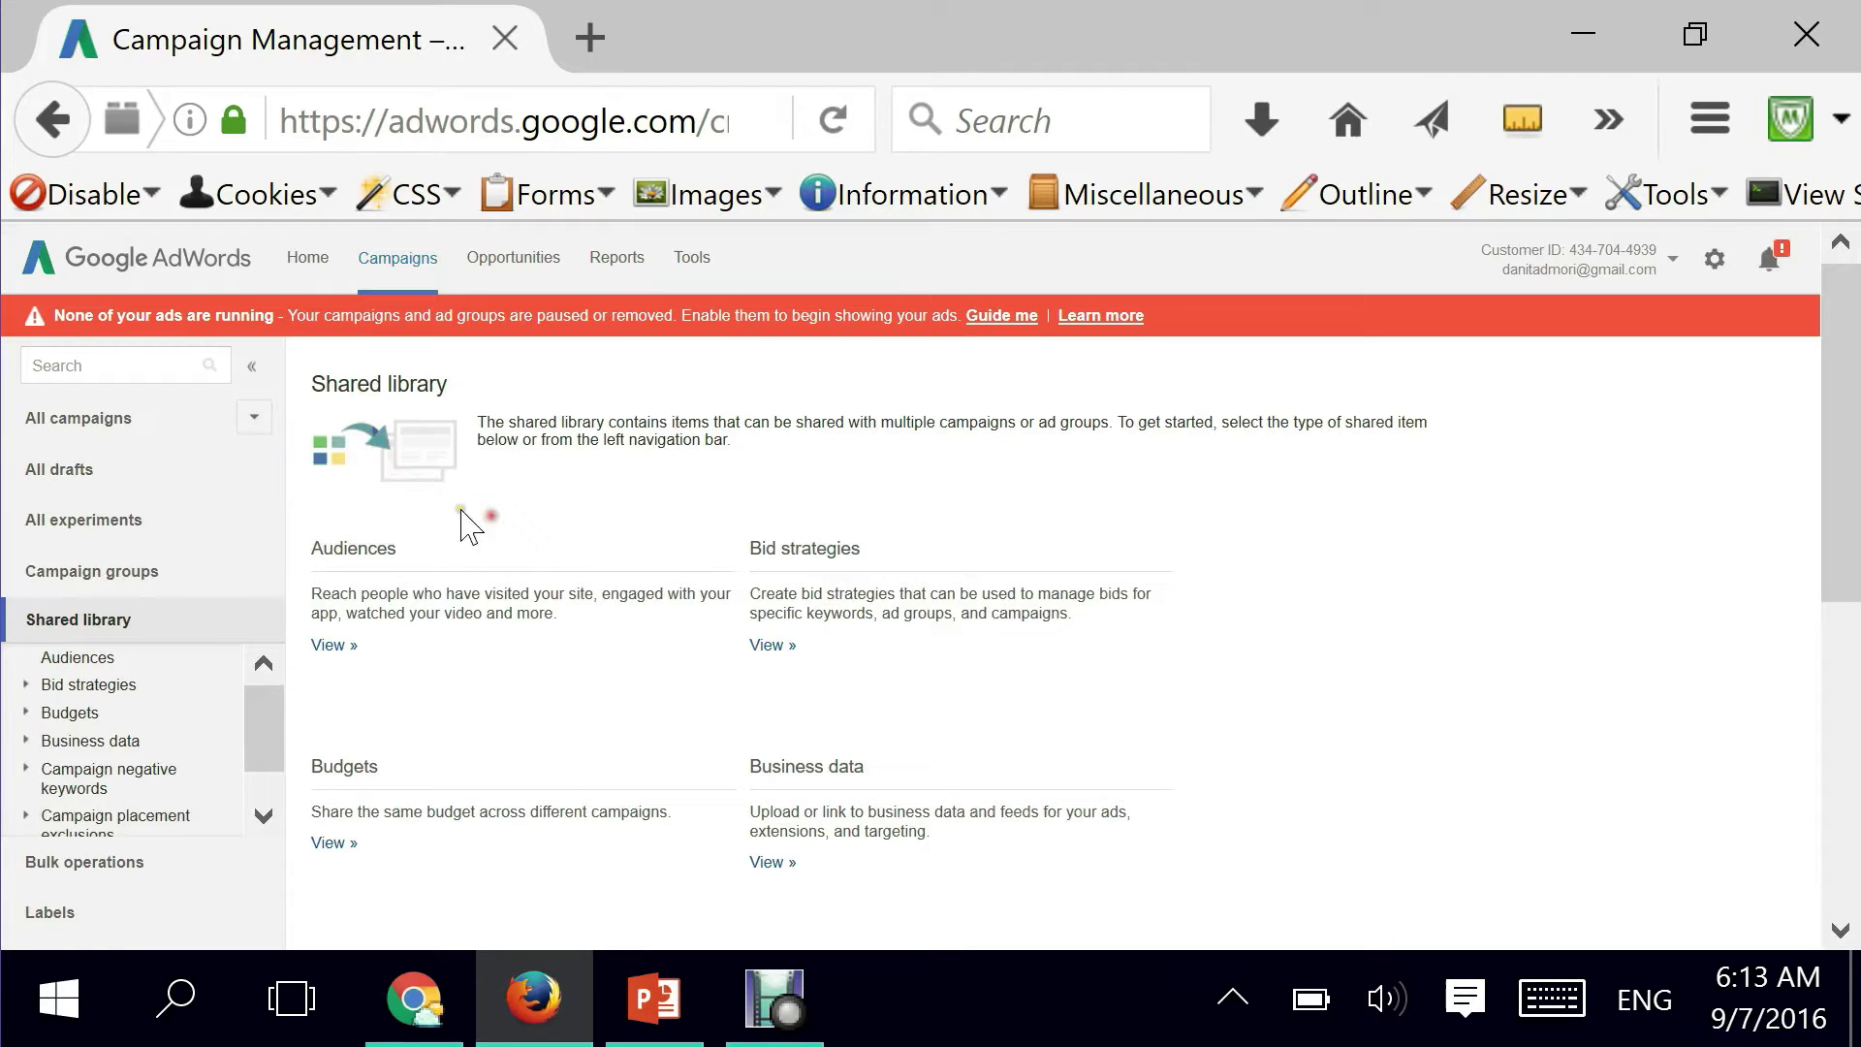
click(333, 646)
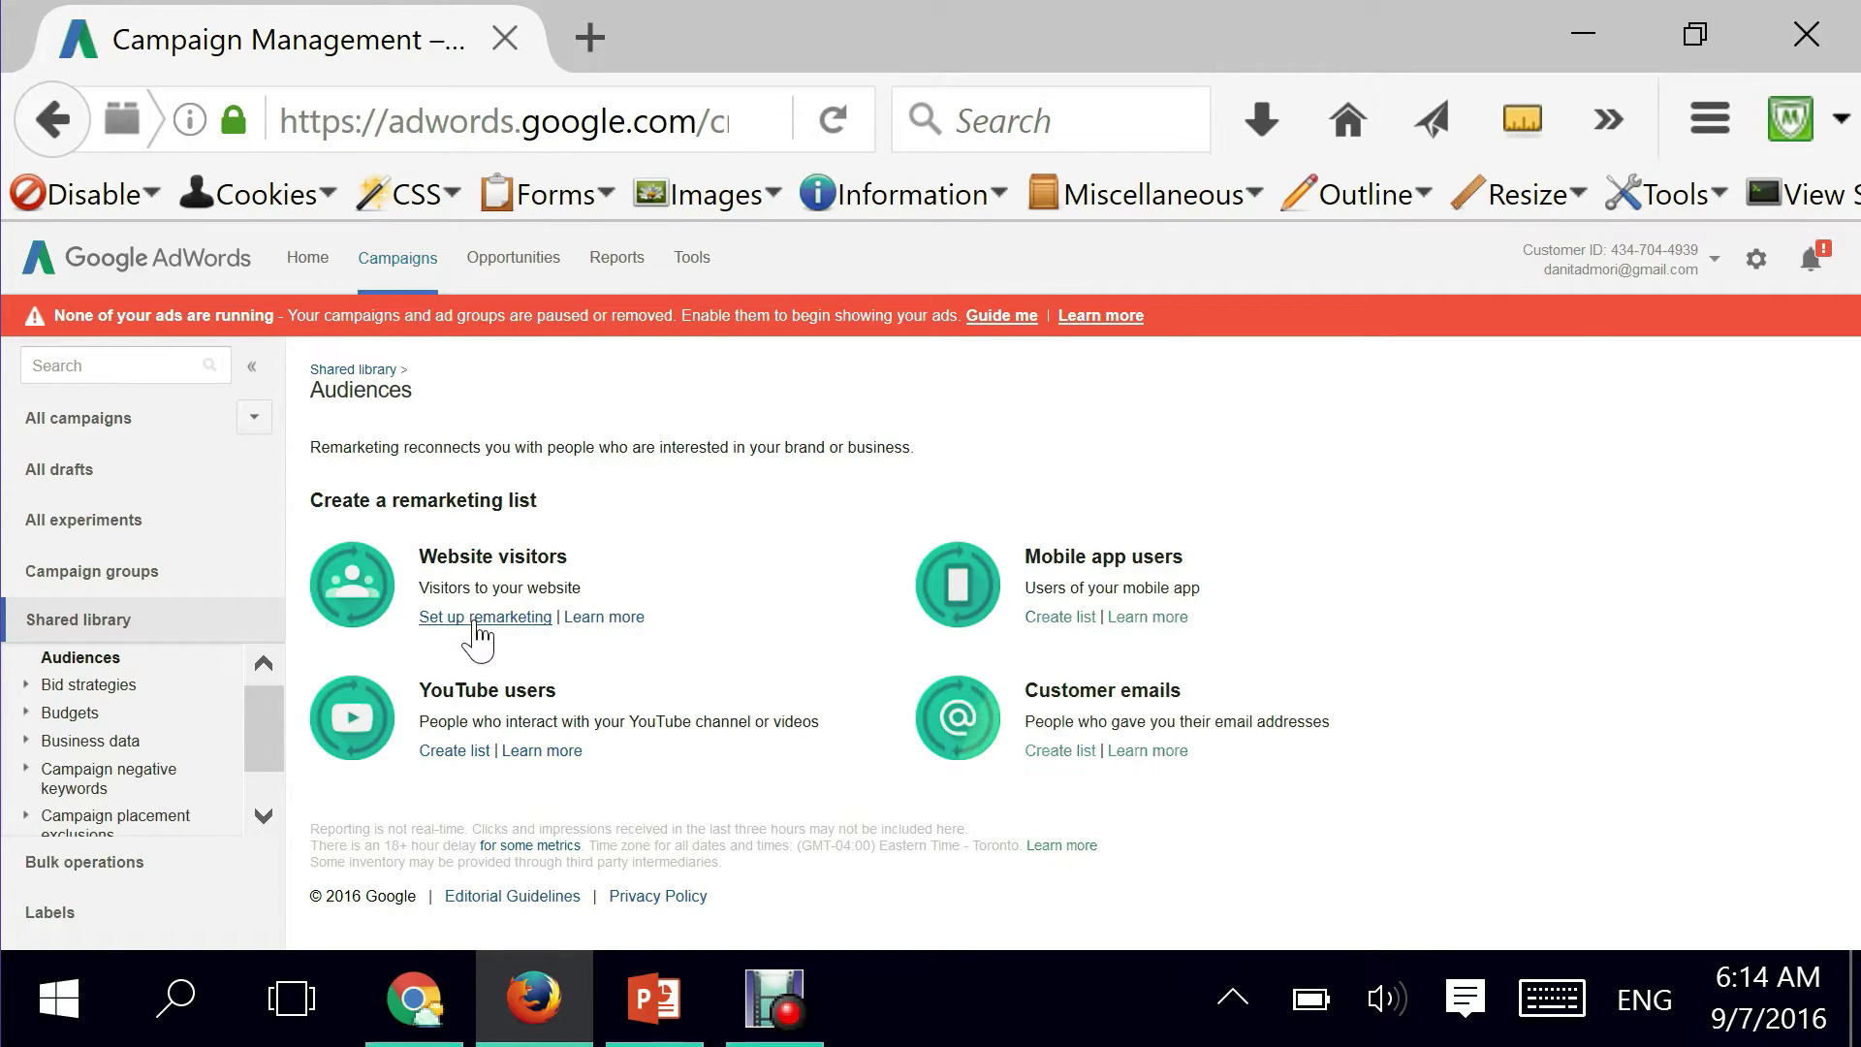
click(475, 621)
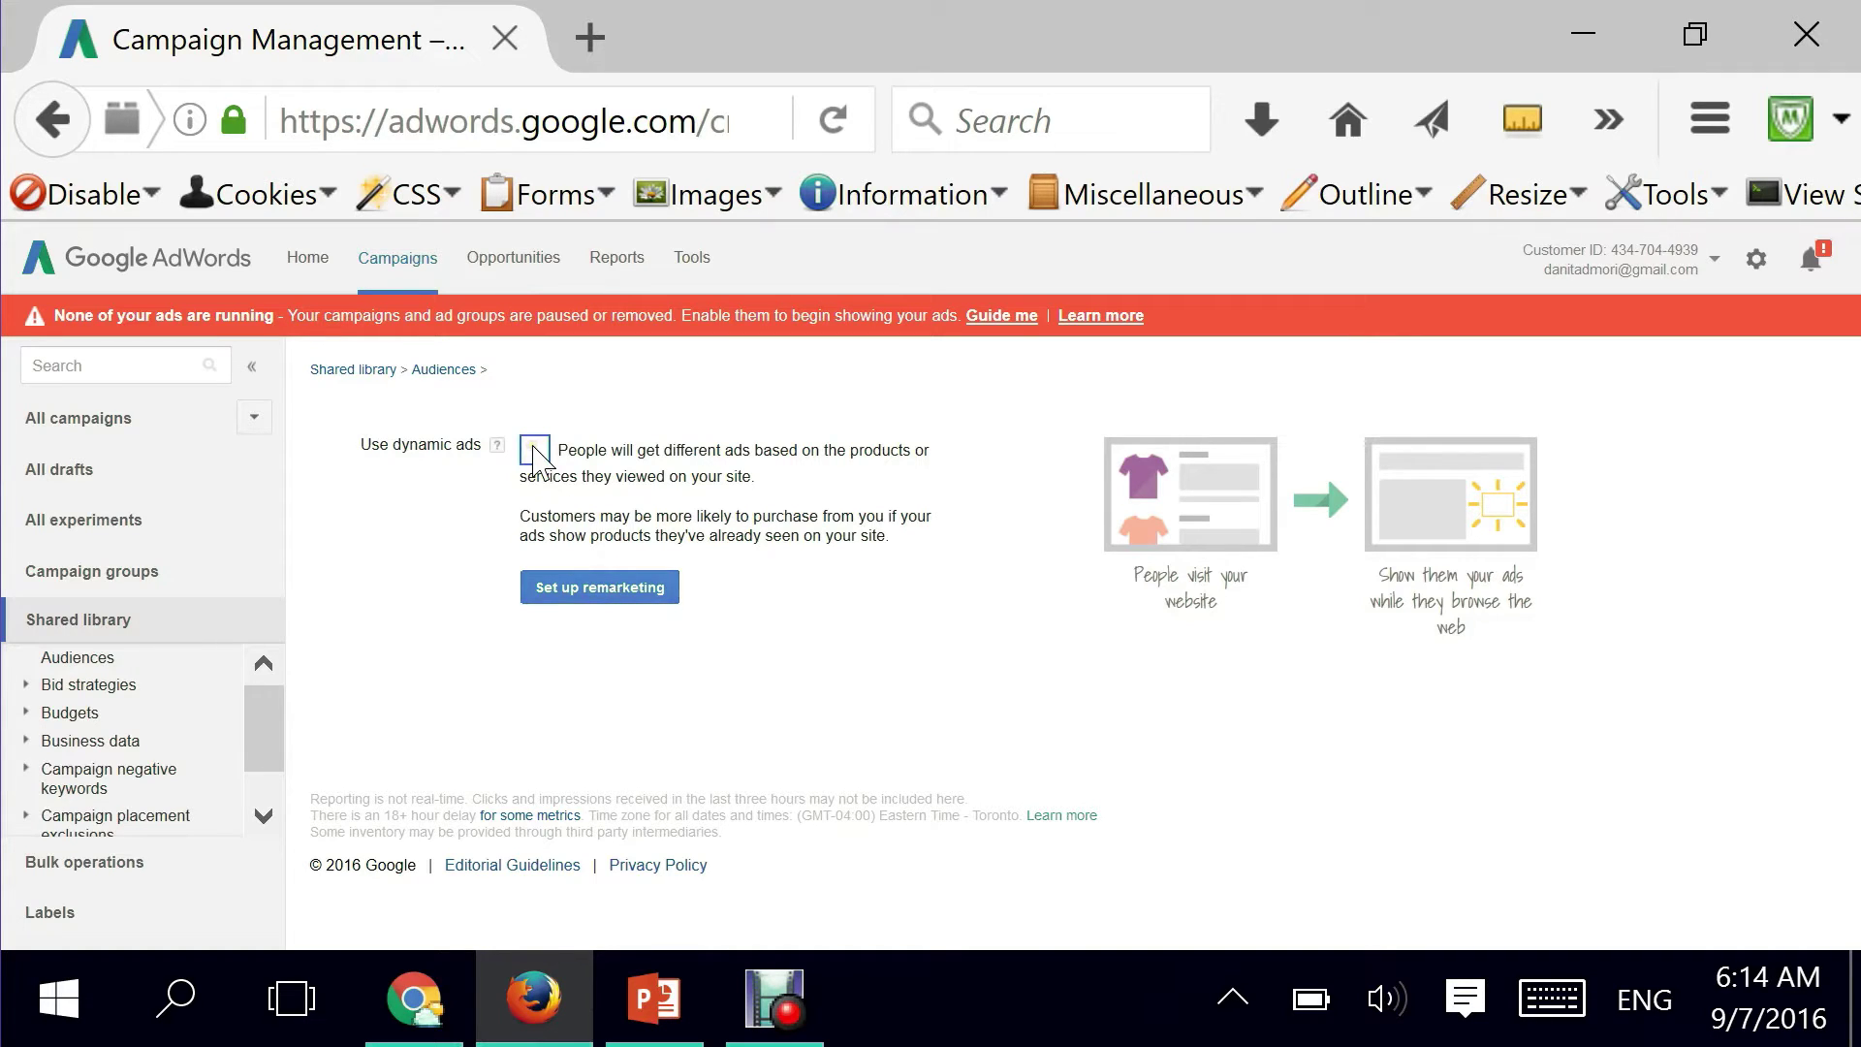
click(593, 589)
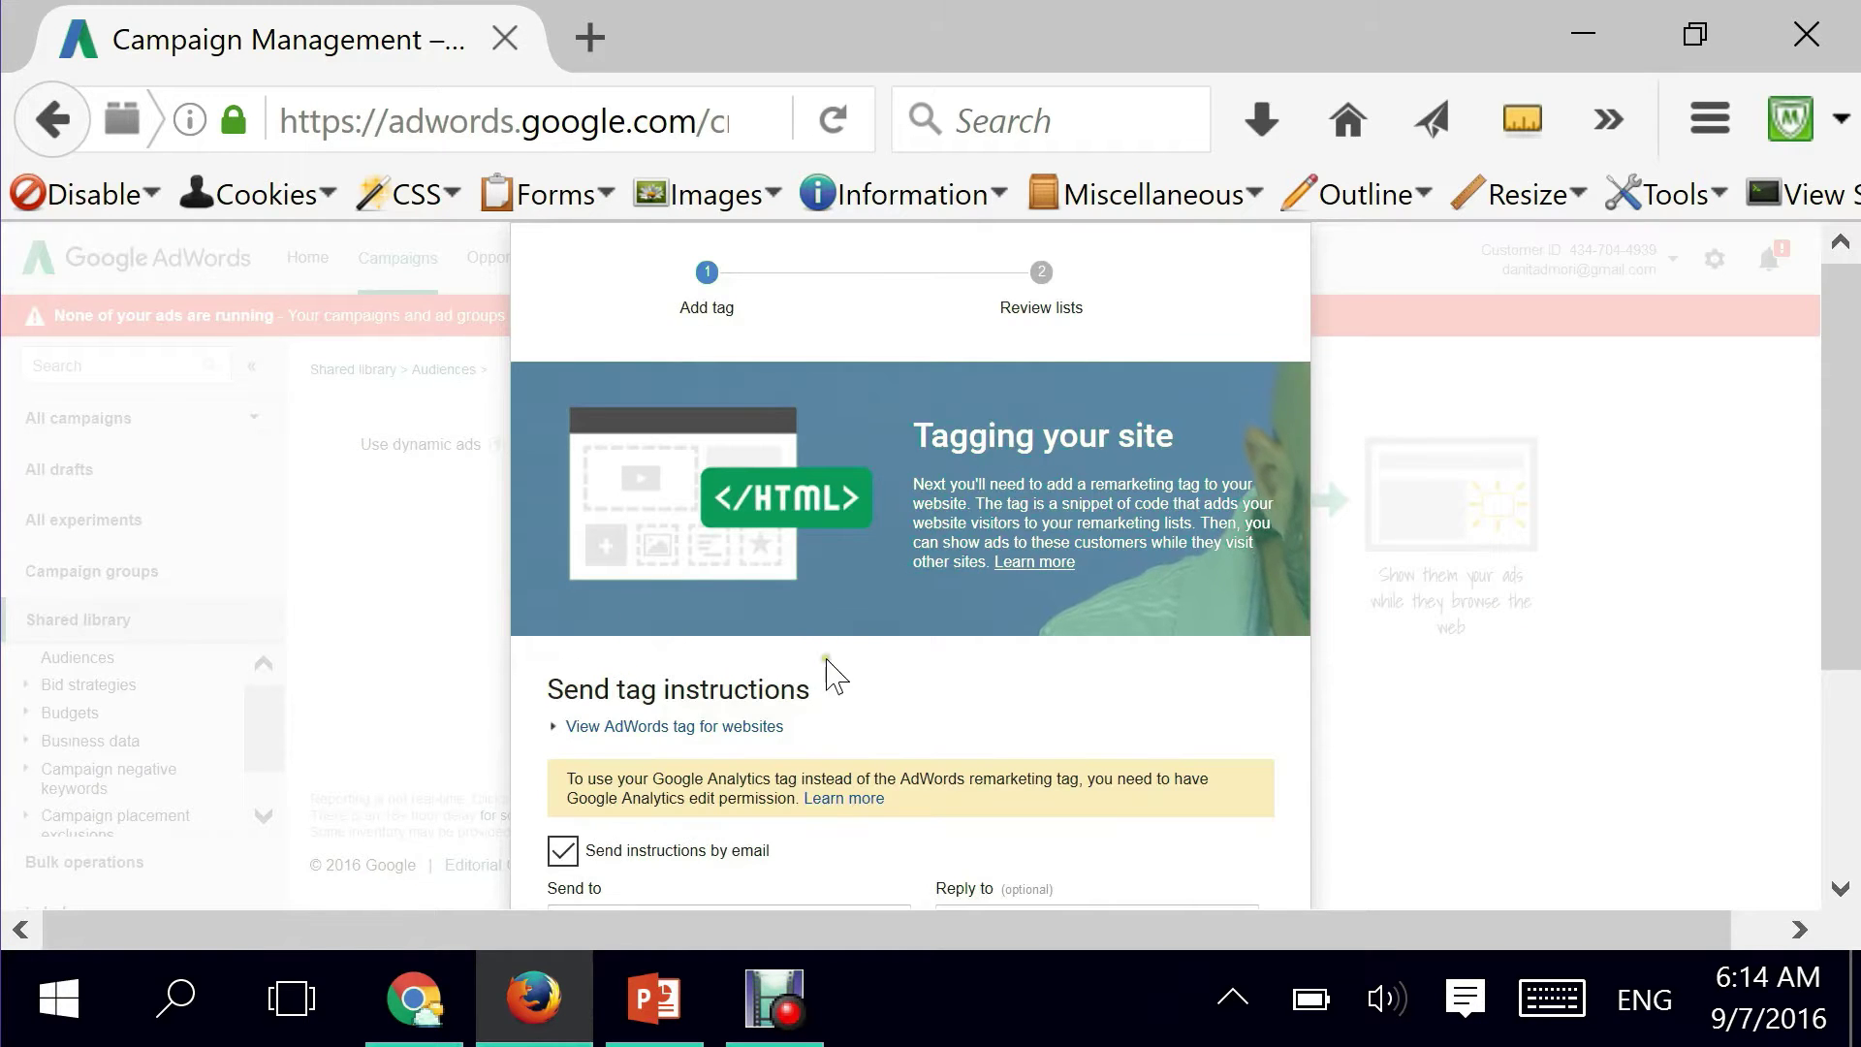
- Turn off emailing the tag instructions, continue, and return to the Audiences list
scroll(833, 669, down, 2)
scroll(836, 665, up, 2)
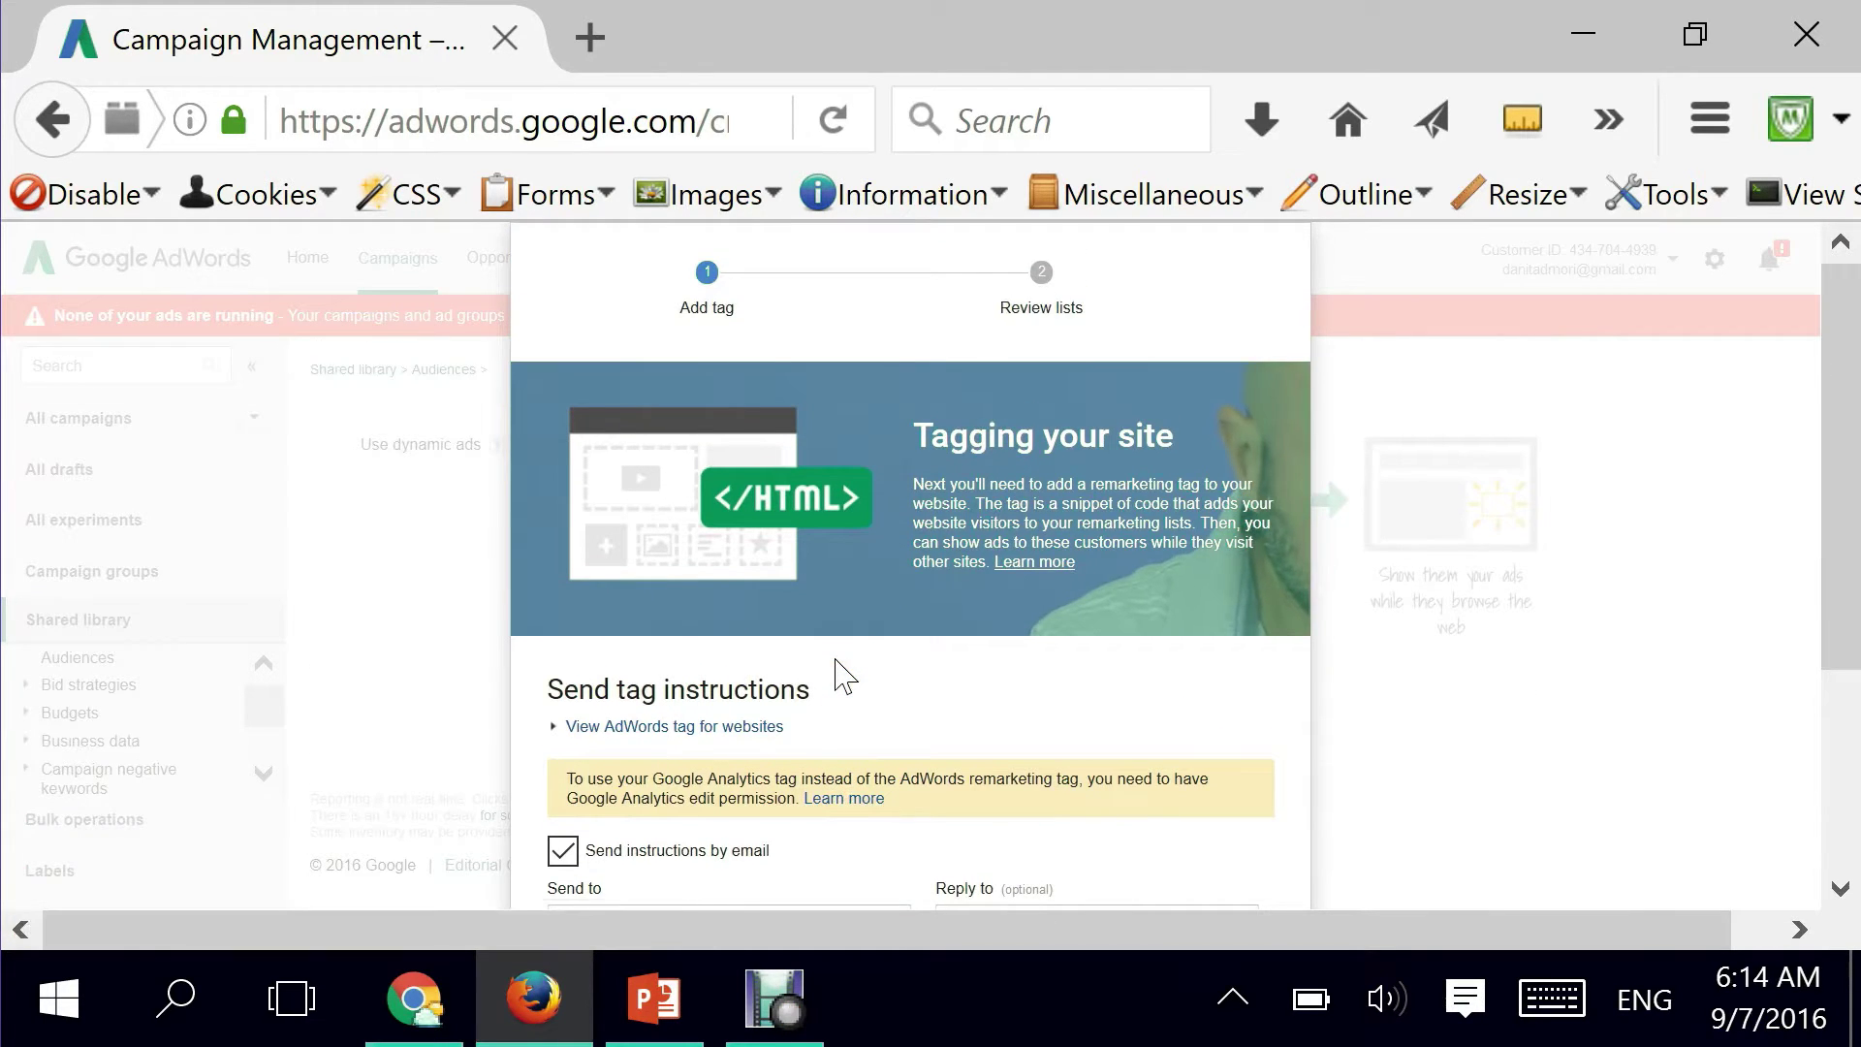
scroll(844, 669, down, 3)
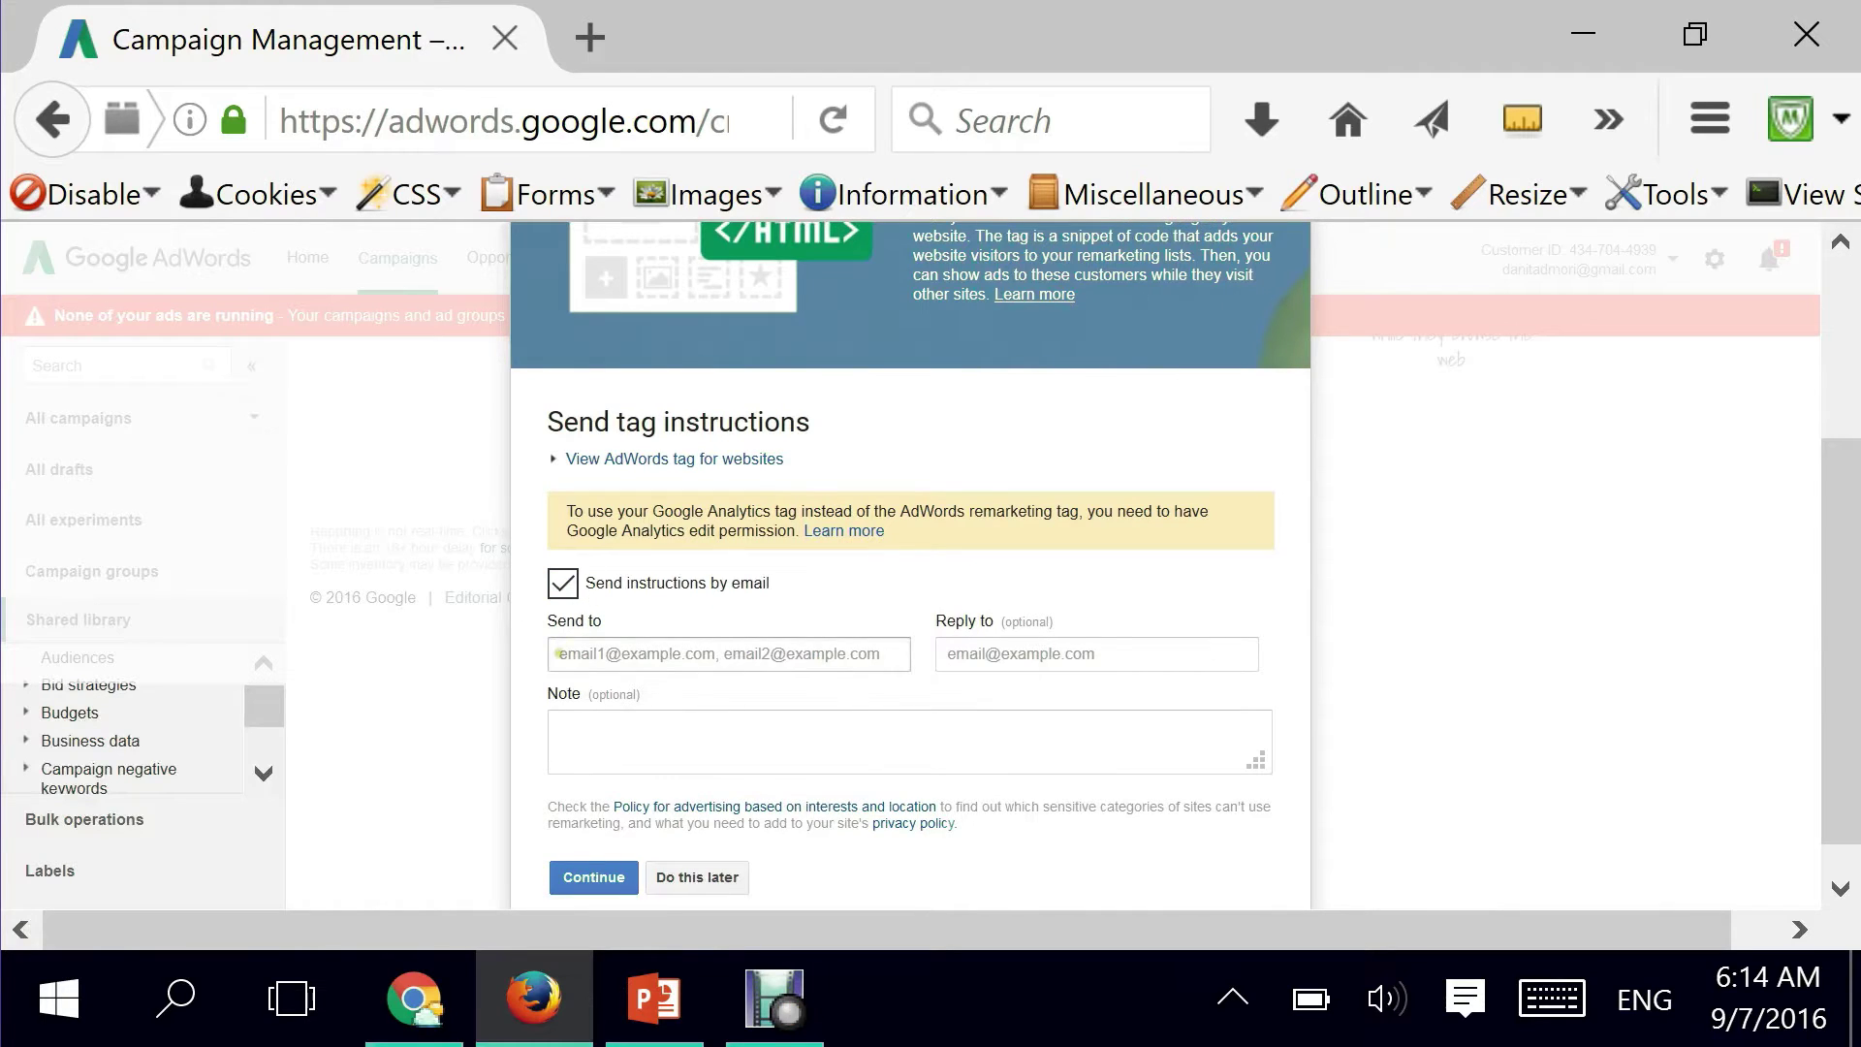
click(562, 583)
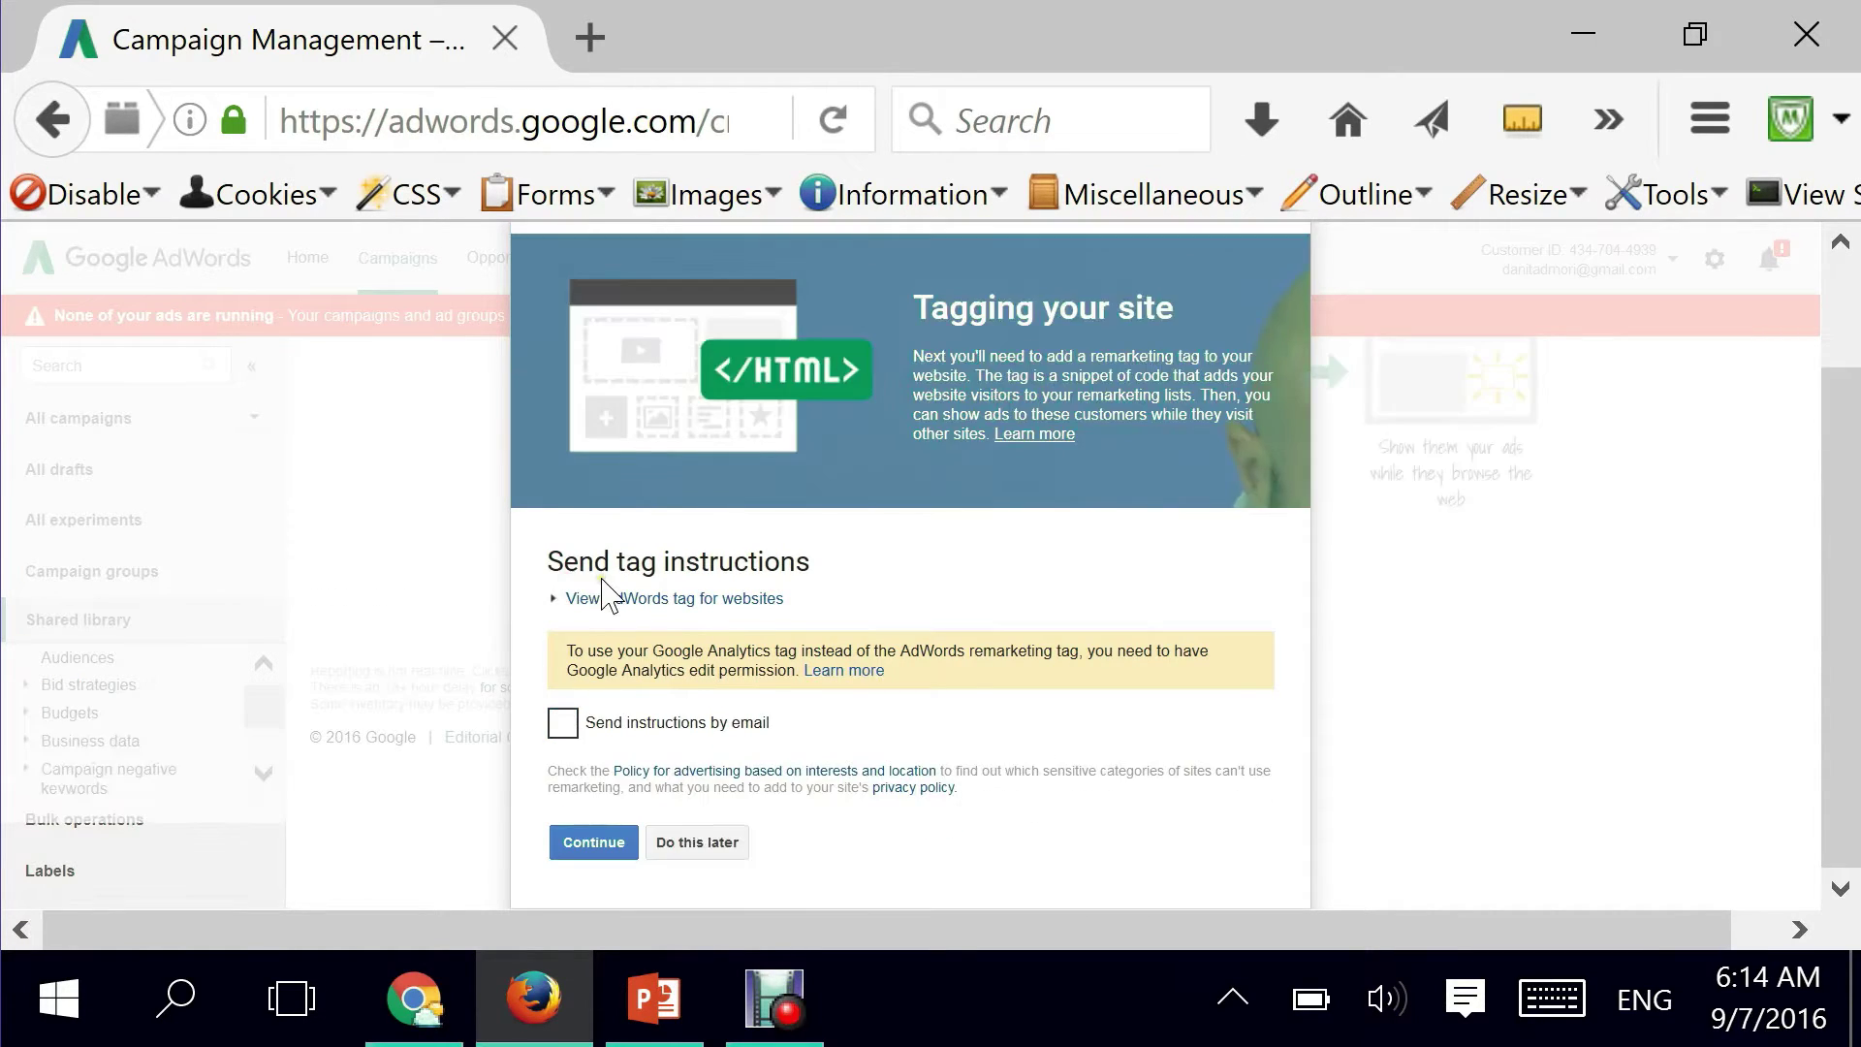
click(594, 844)
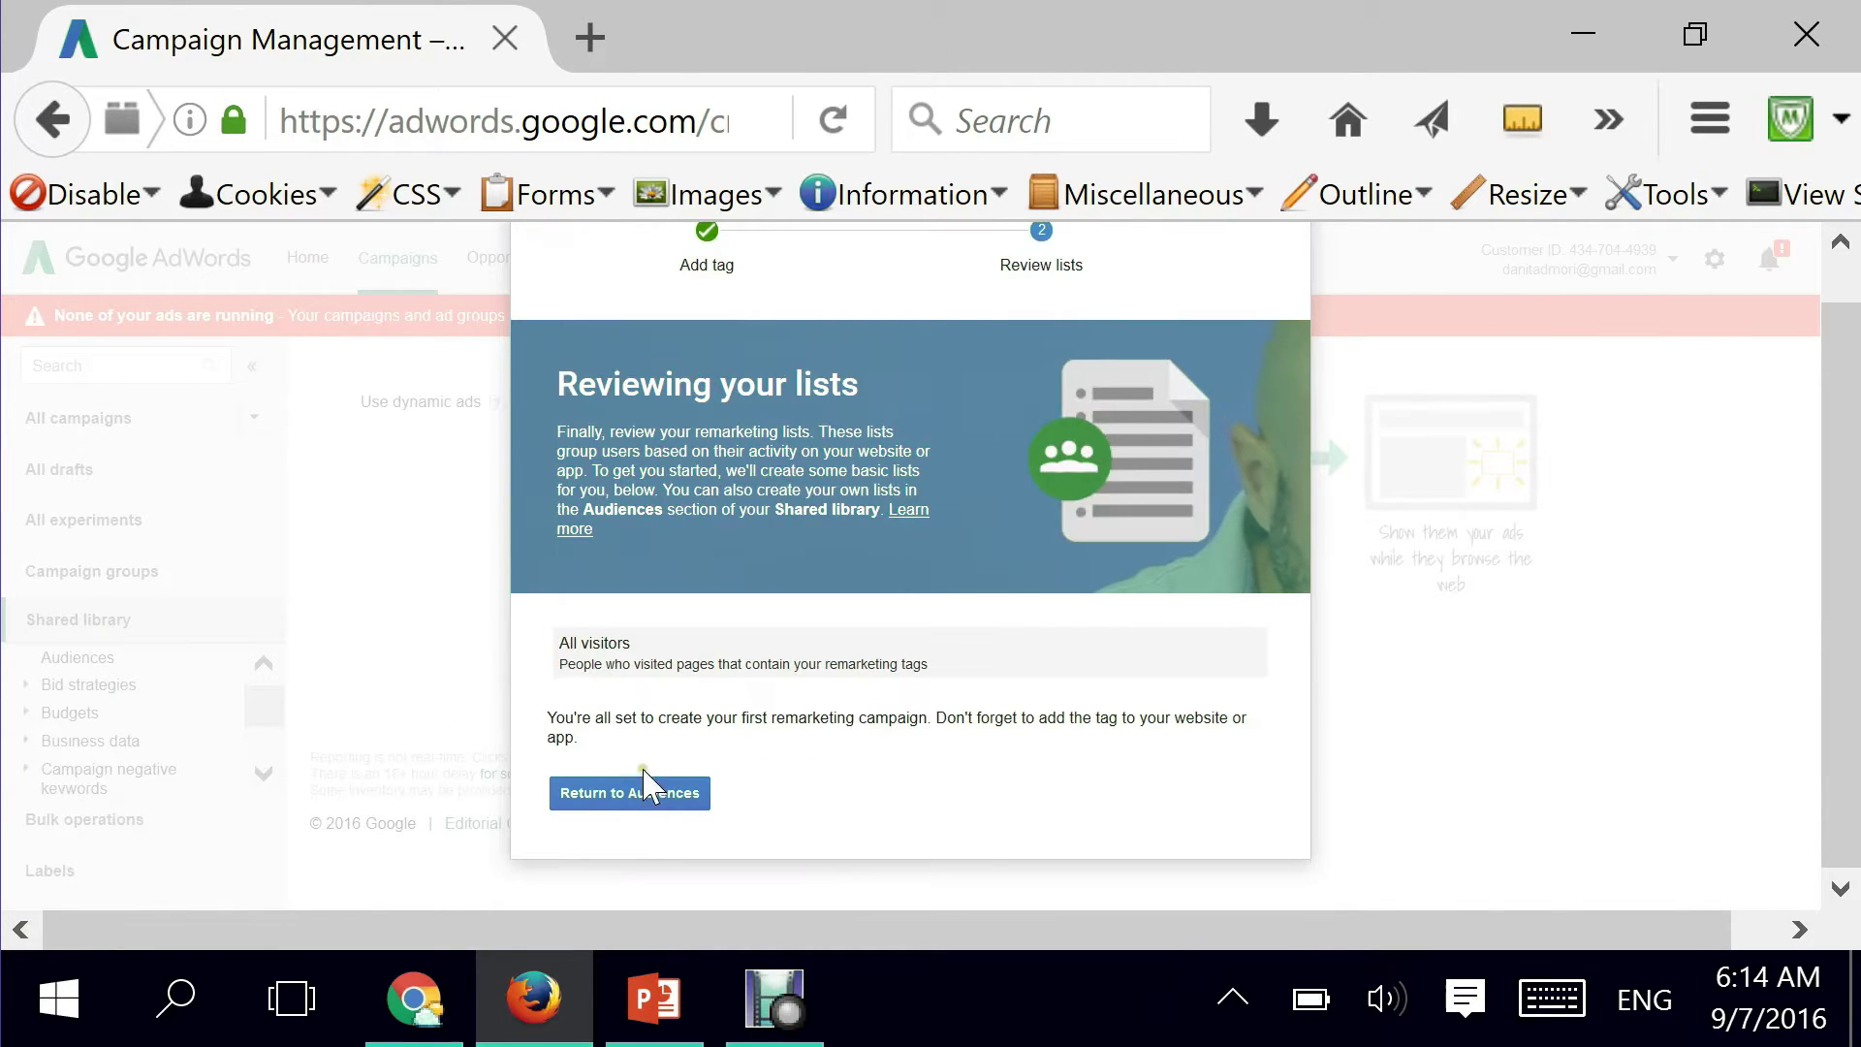
click(653, 801)
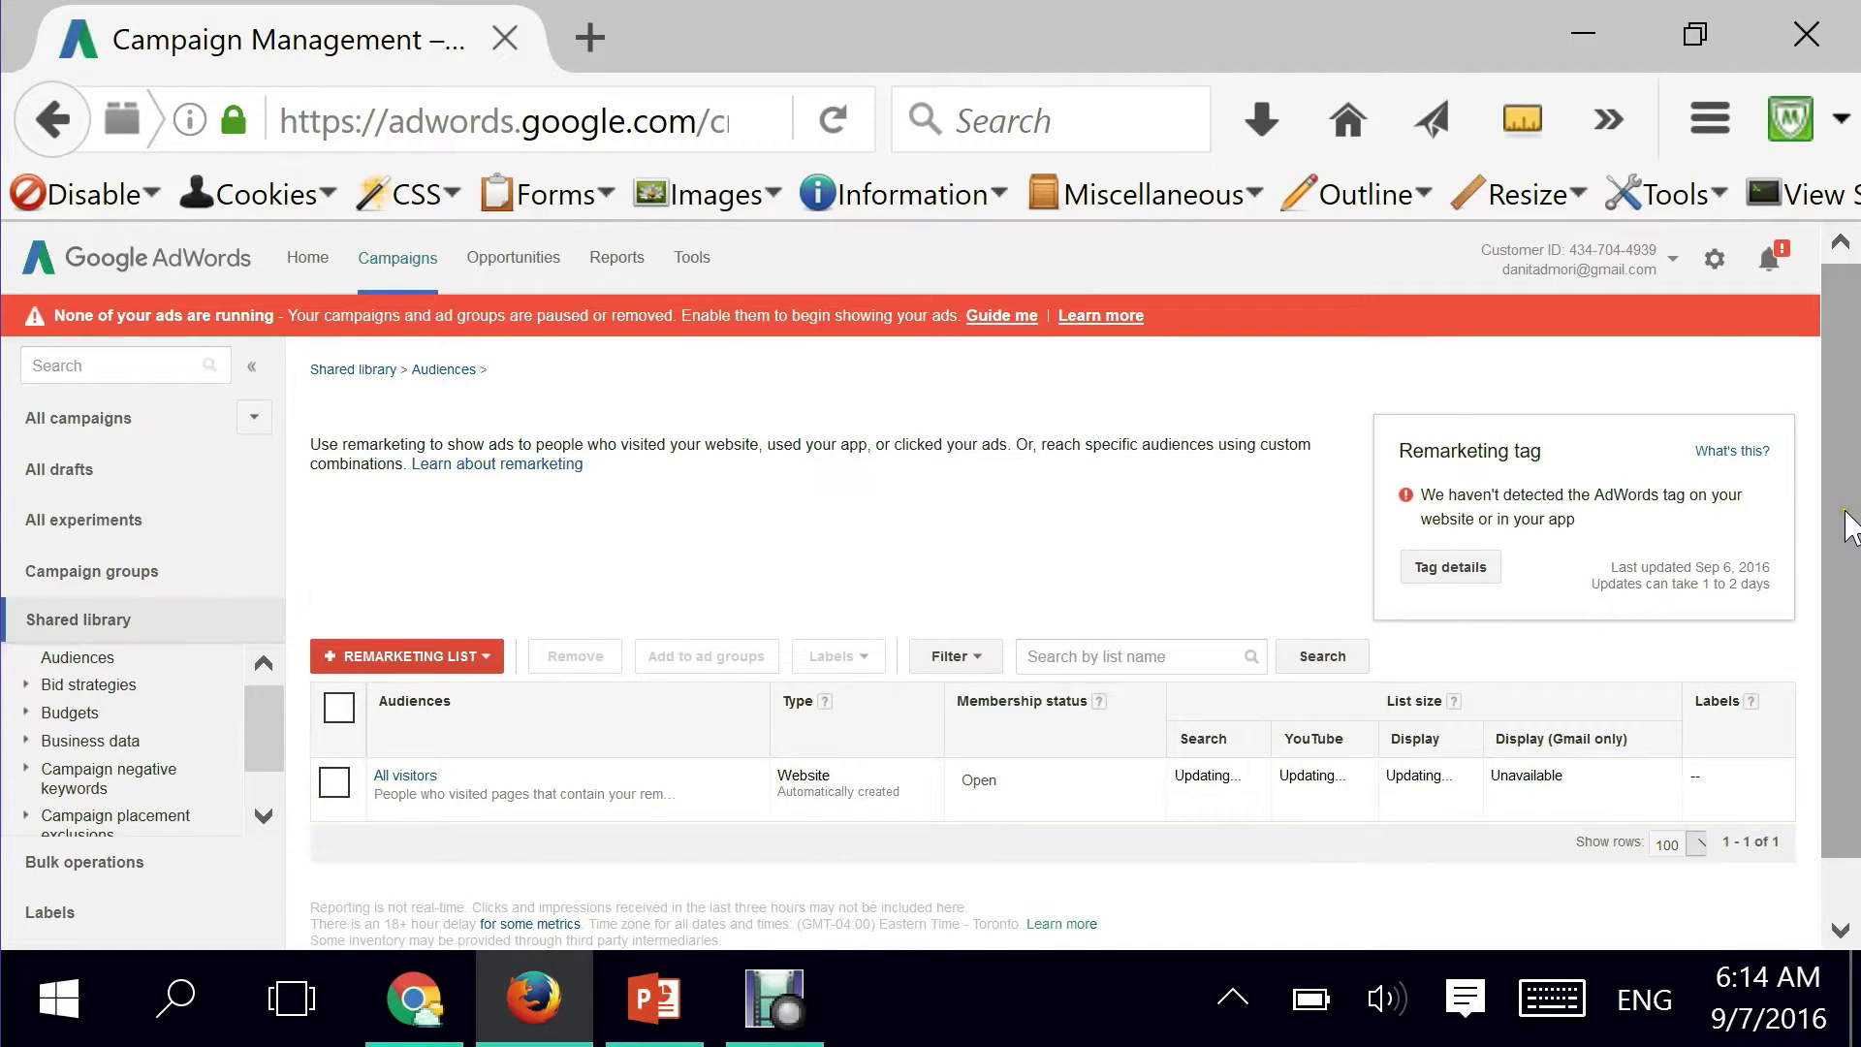
- Scroll the Audiences page to review the new All visitors list and the Remarketing tag panel
scroll(1841, 635, down, 2)
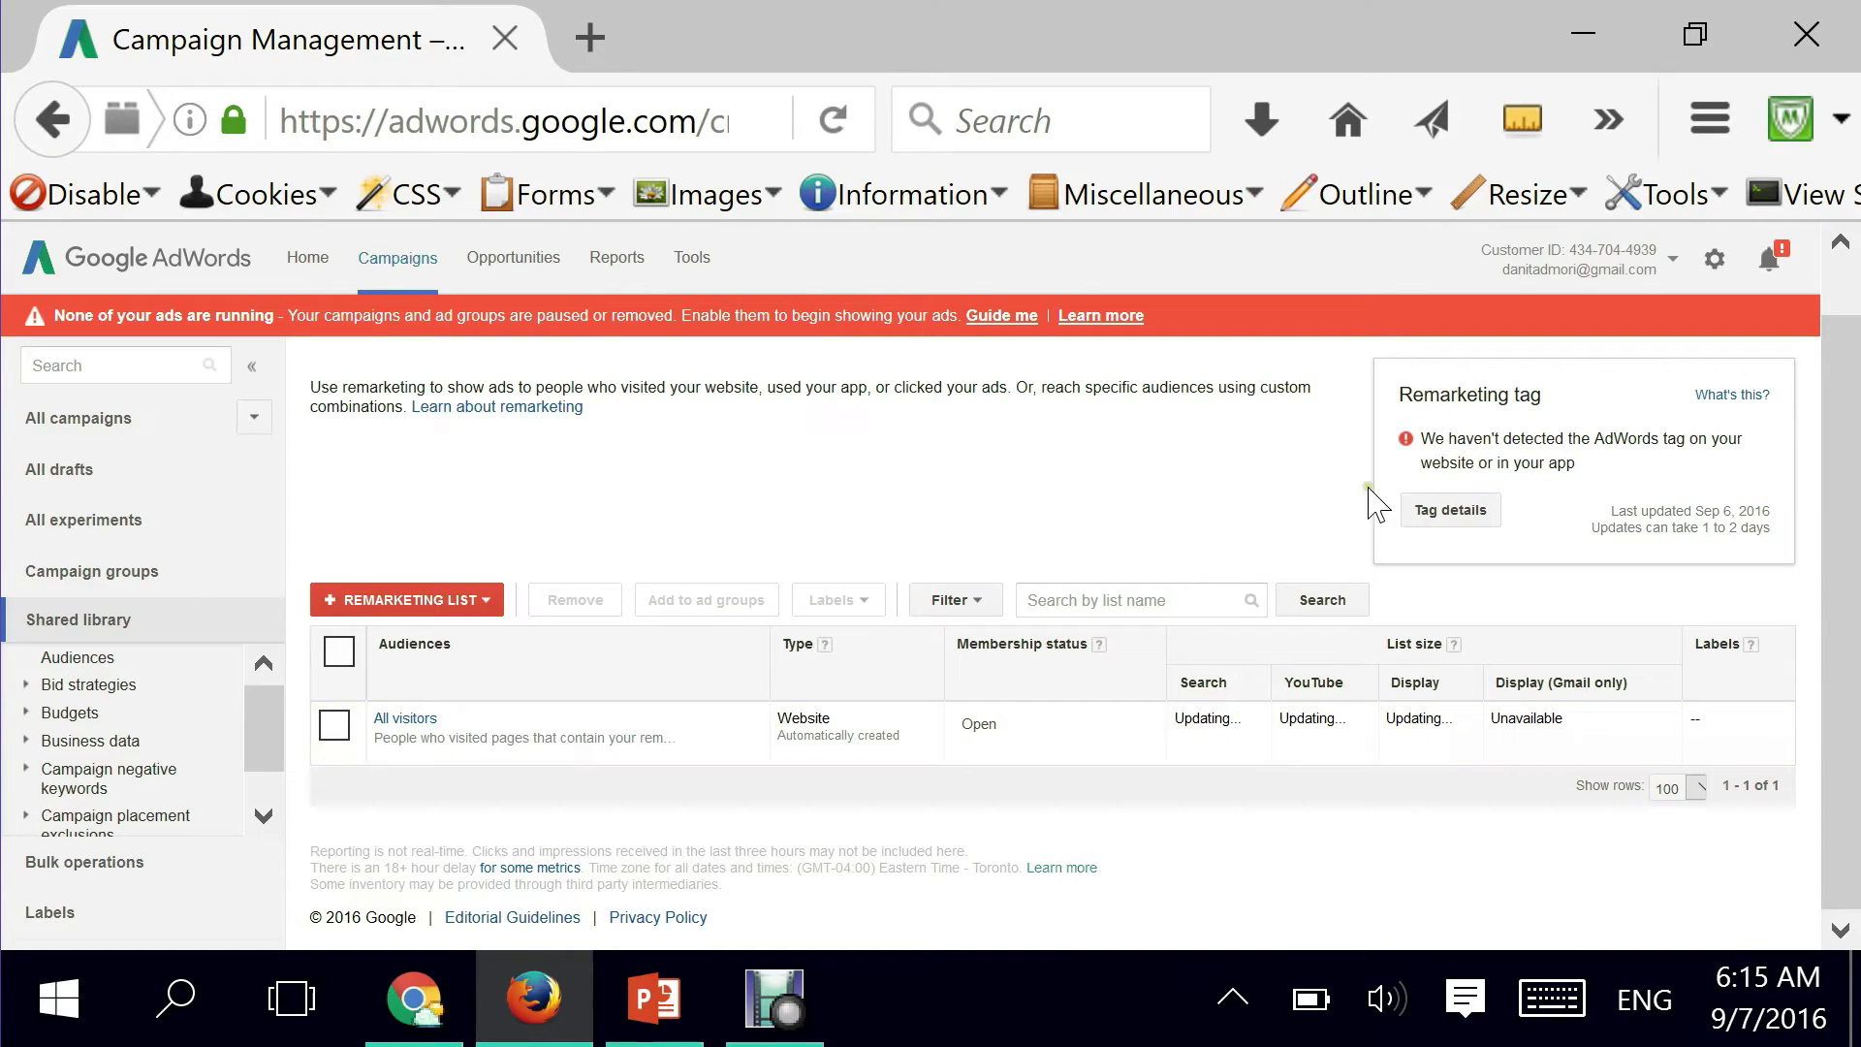
- Reveal the AdWords website tag code in the remarketing tag's Setup details
click(1434, 517)
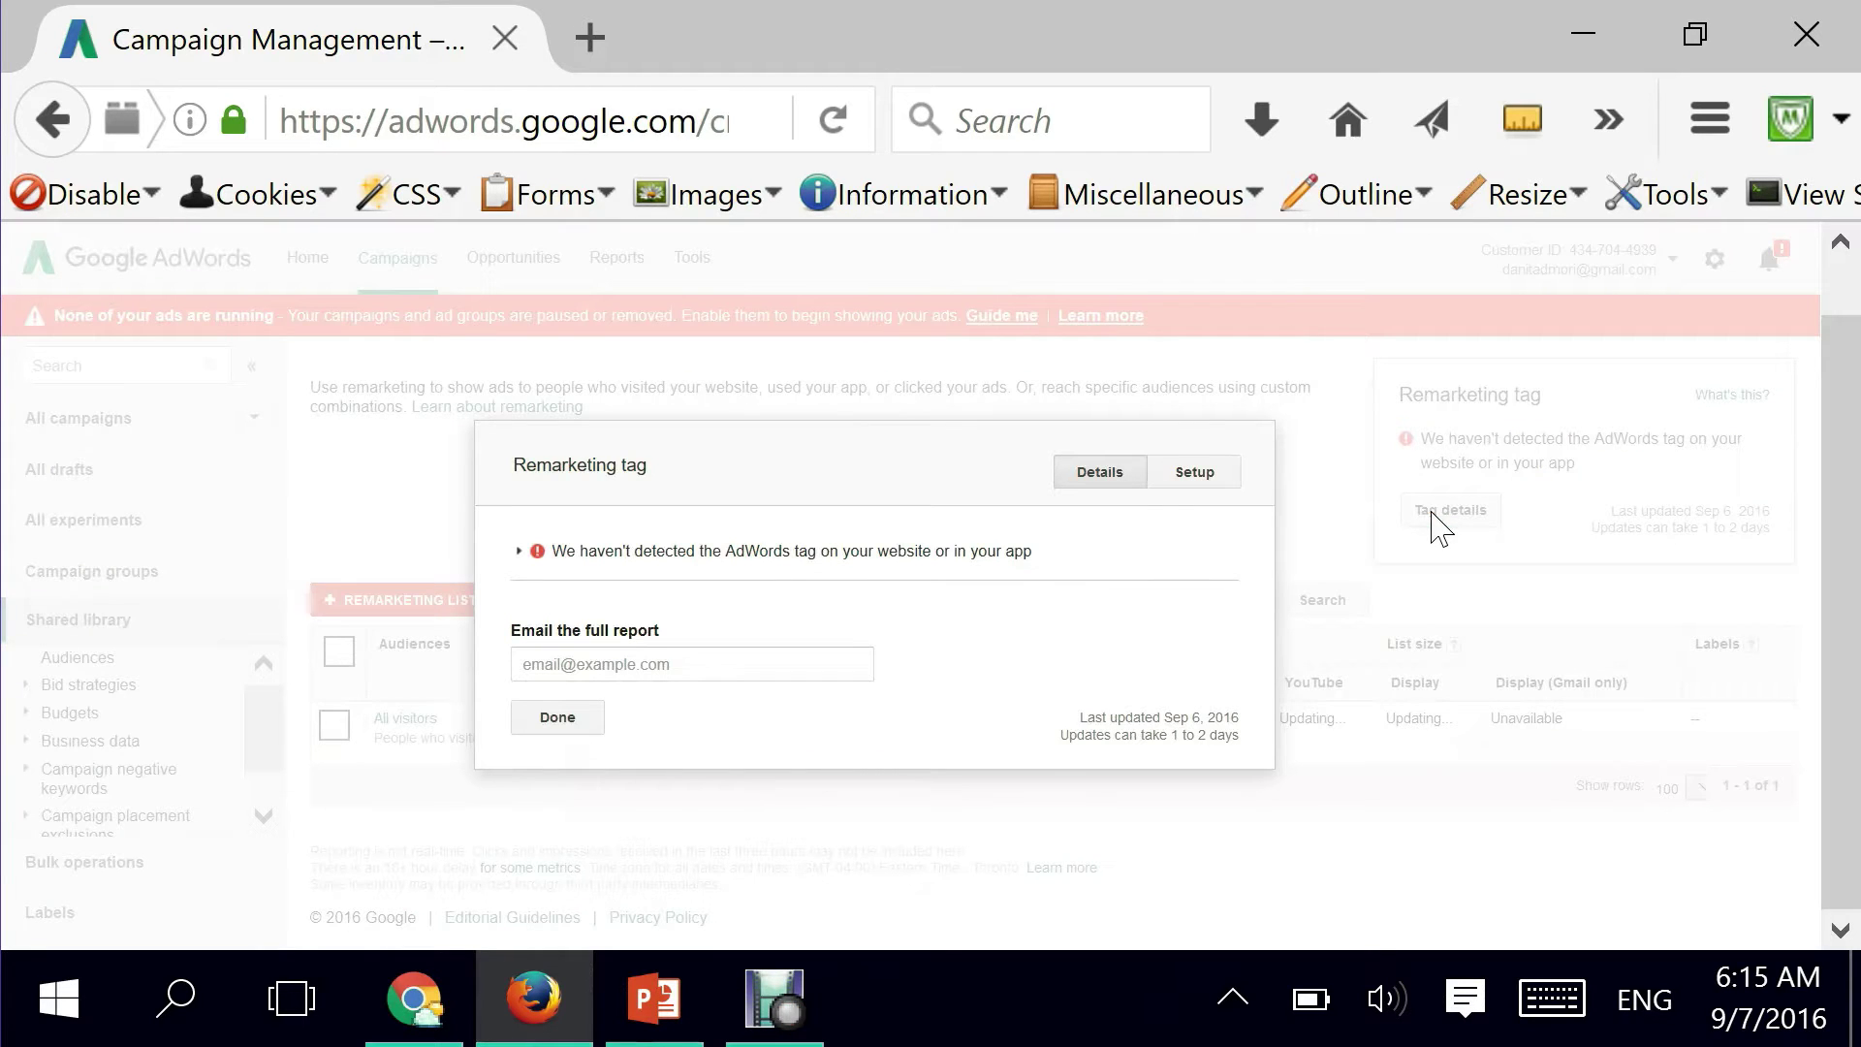
click(1206, 478)
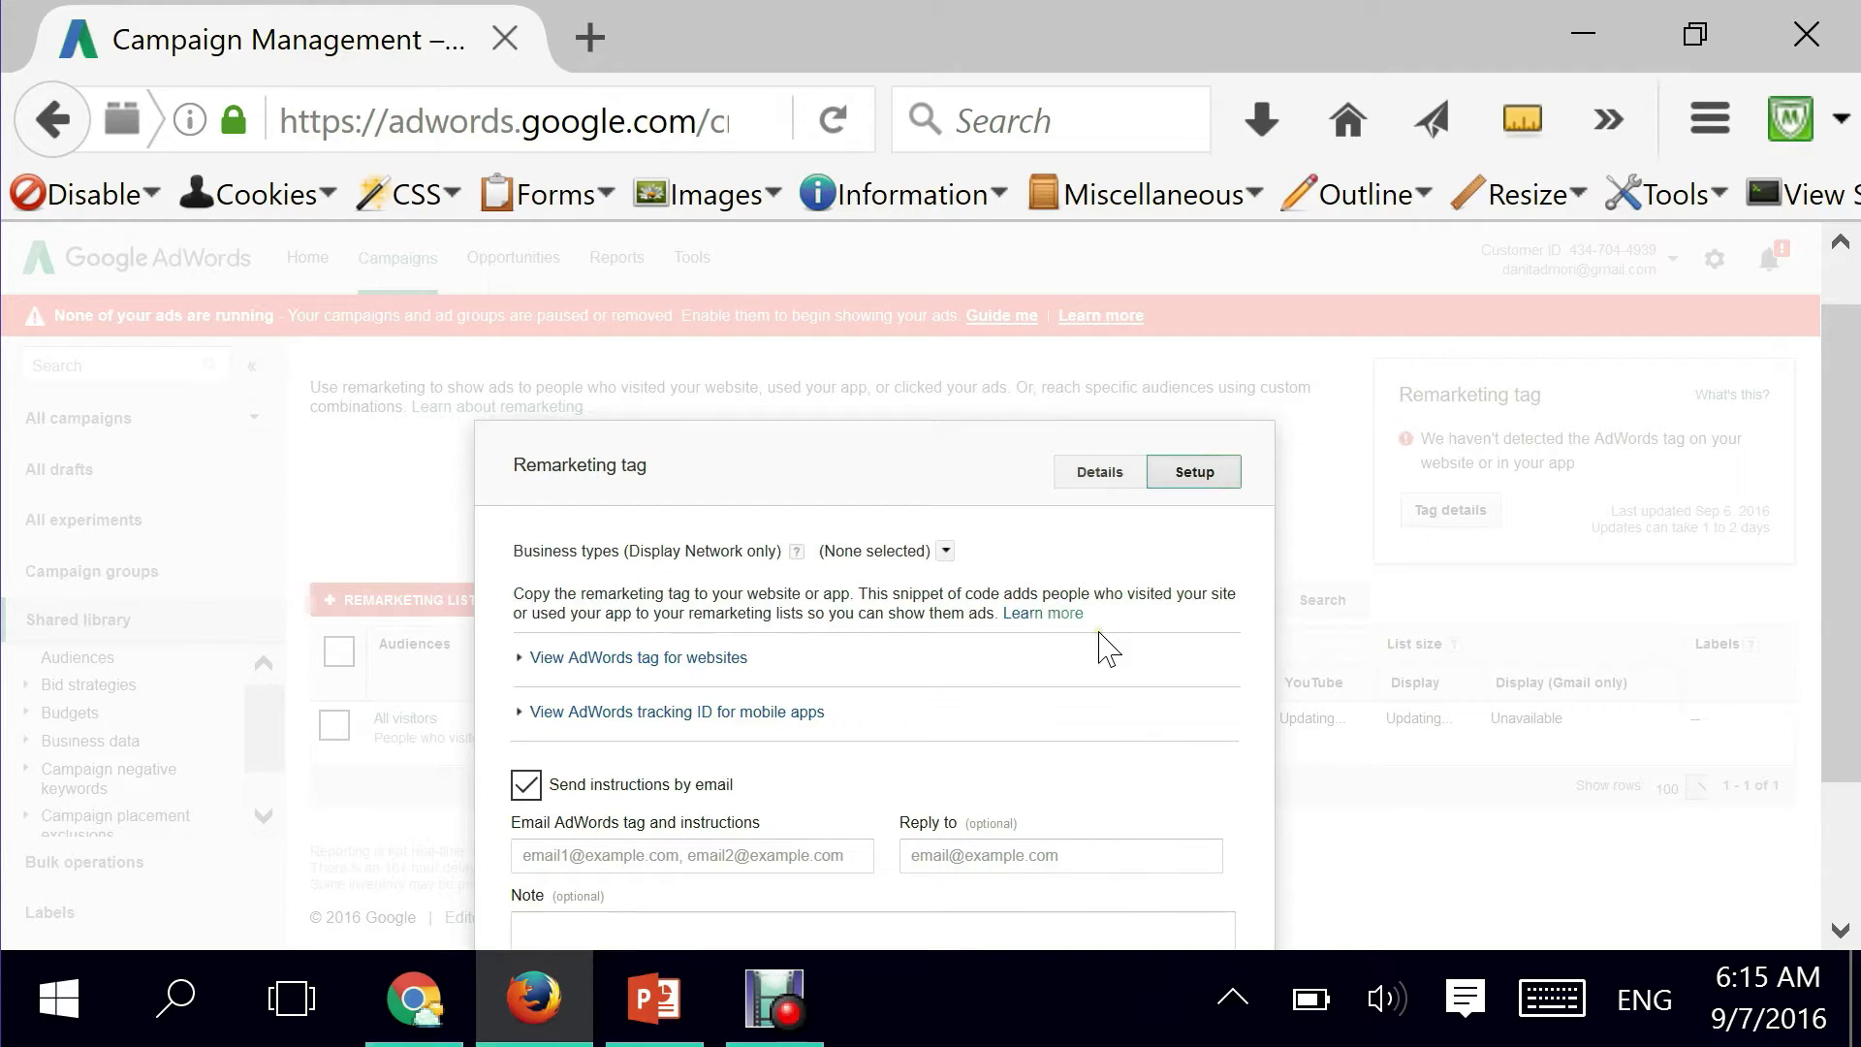
scroll(1108, 649, down, 2)
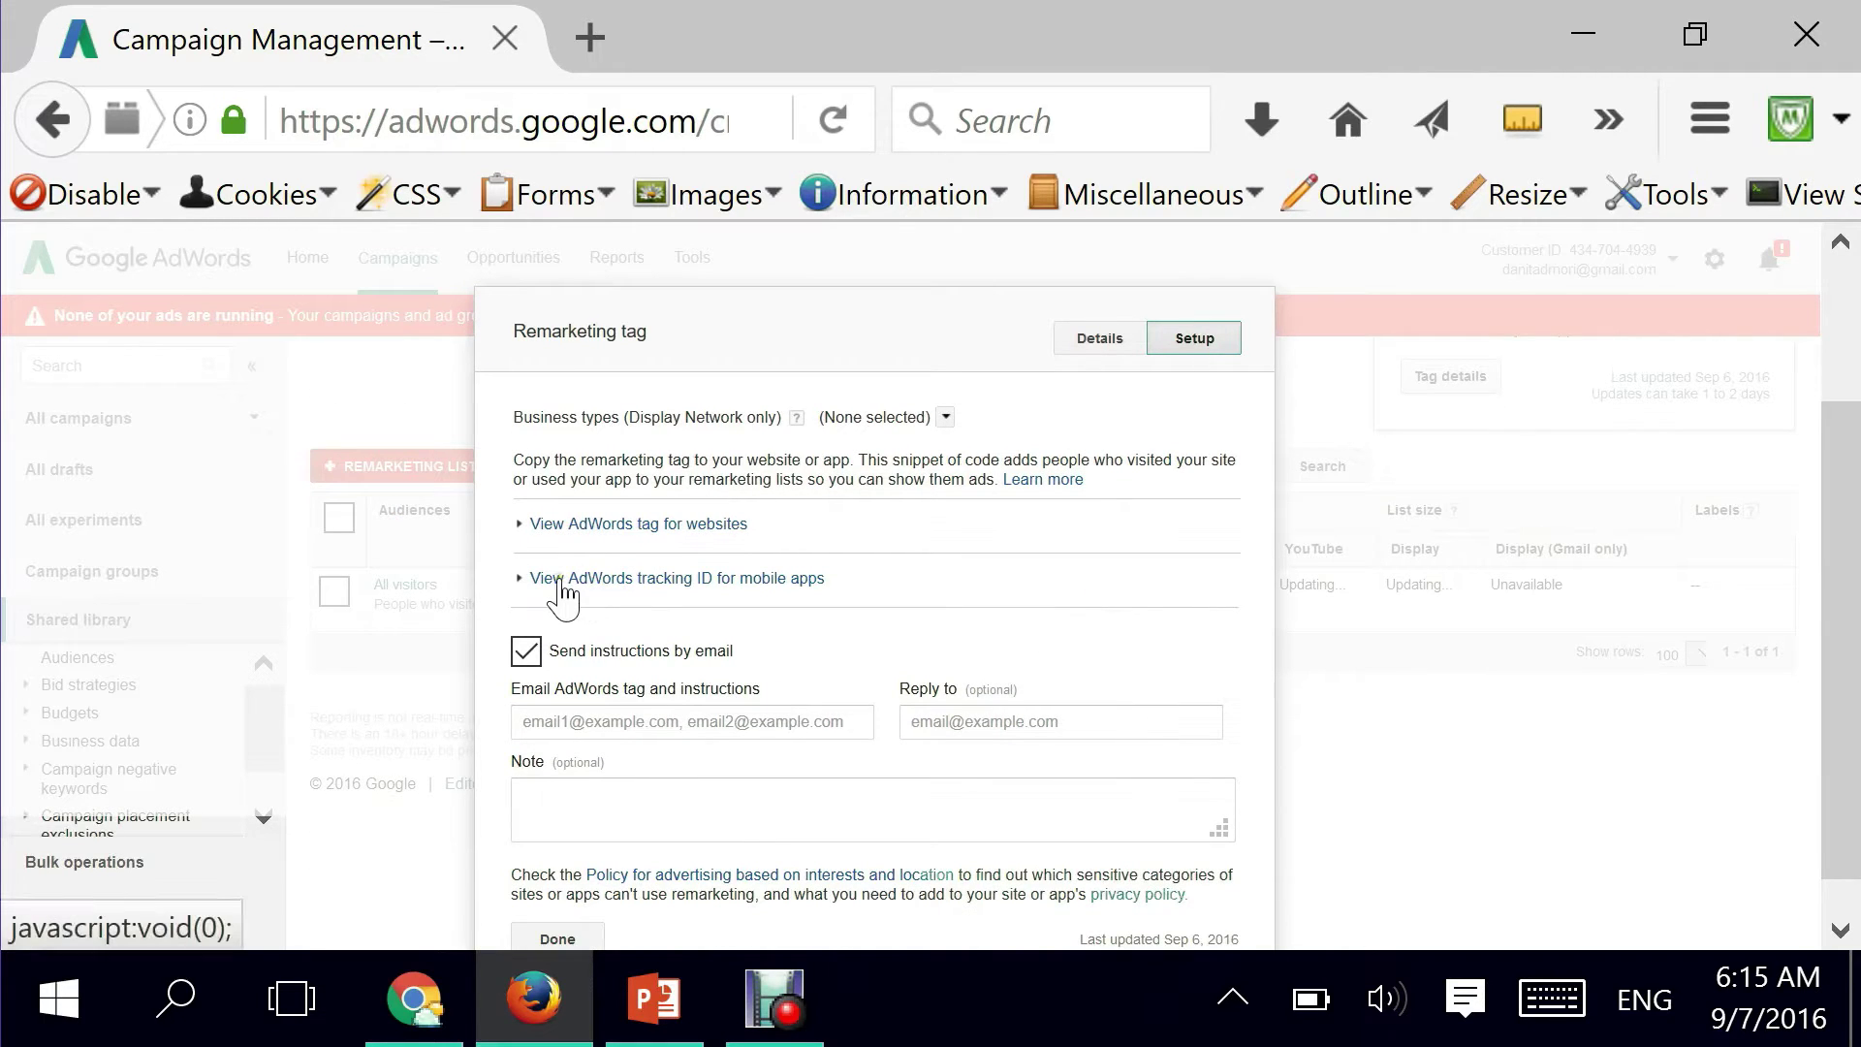
click(587, 524)
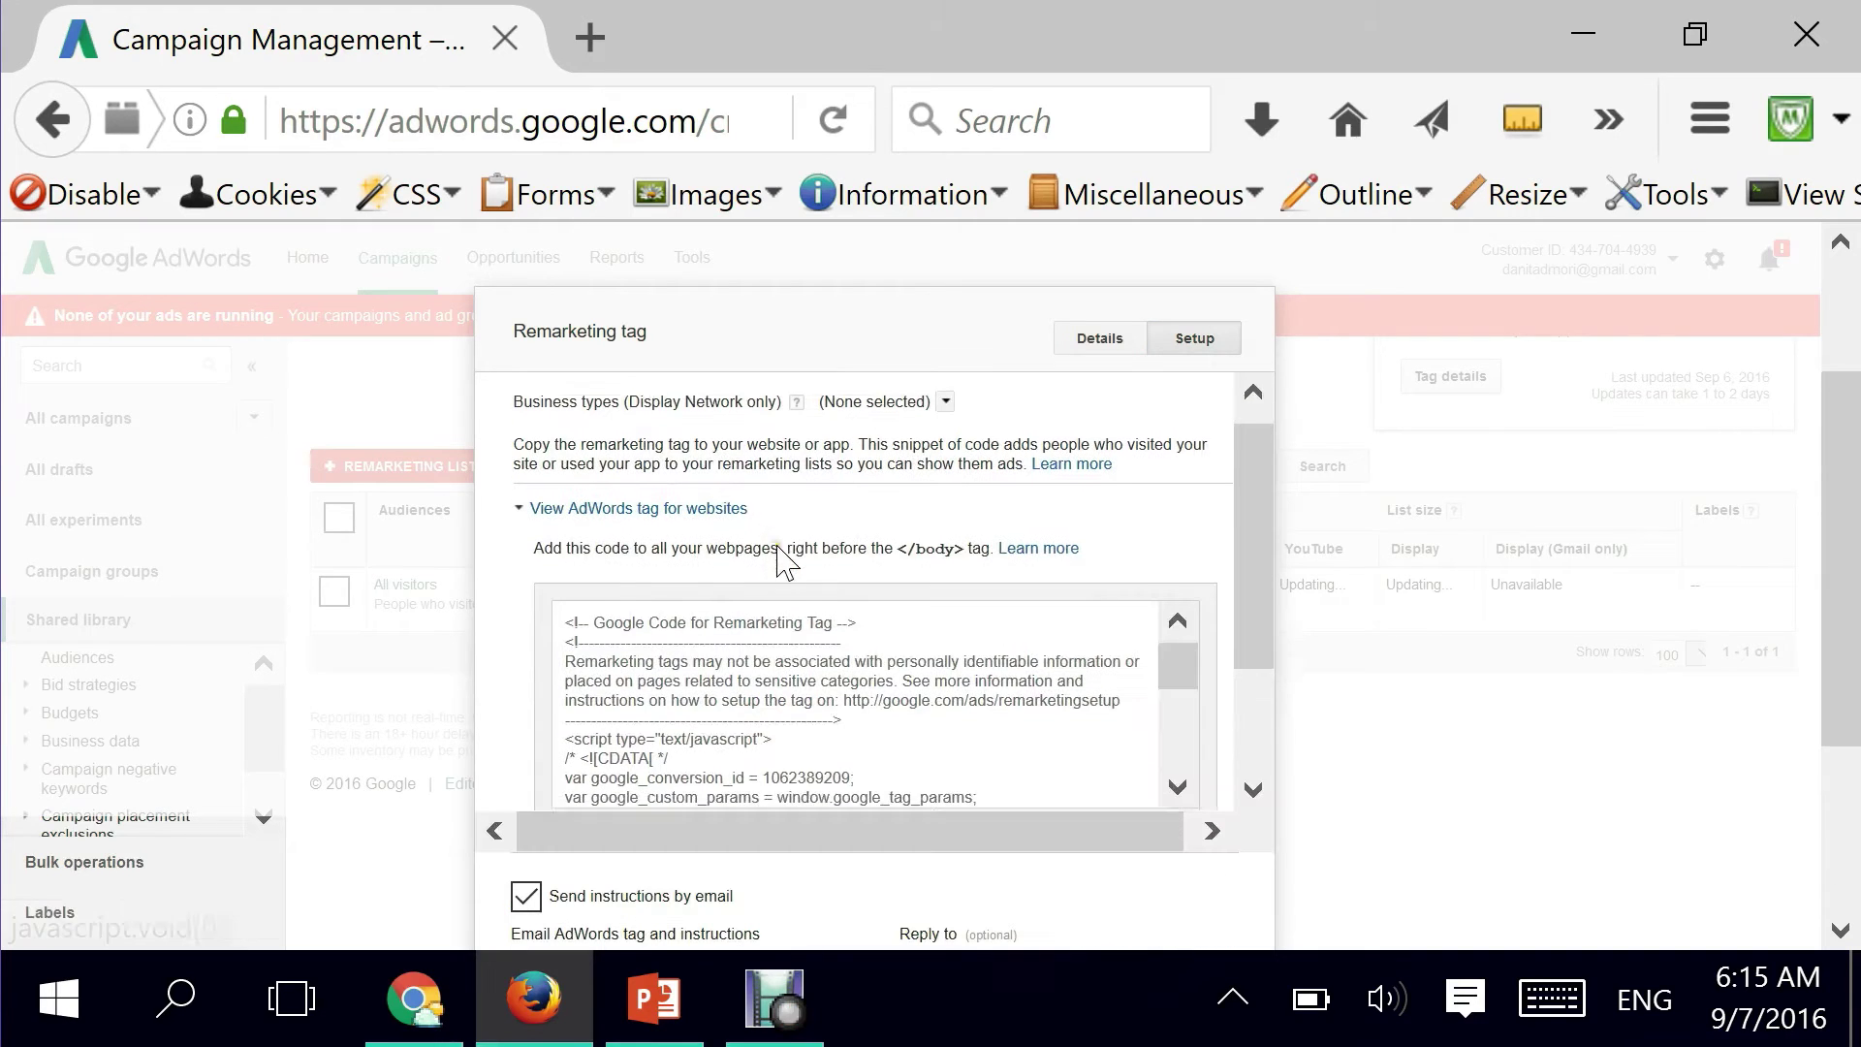
- Select the entire remarketing tag code snippet
mouse_move(1175, 625)
mouse_down()
mouse_move(1174, 739)
mouse_move(1176, 615)
mouse_up()
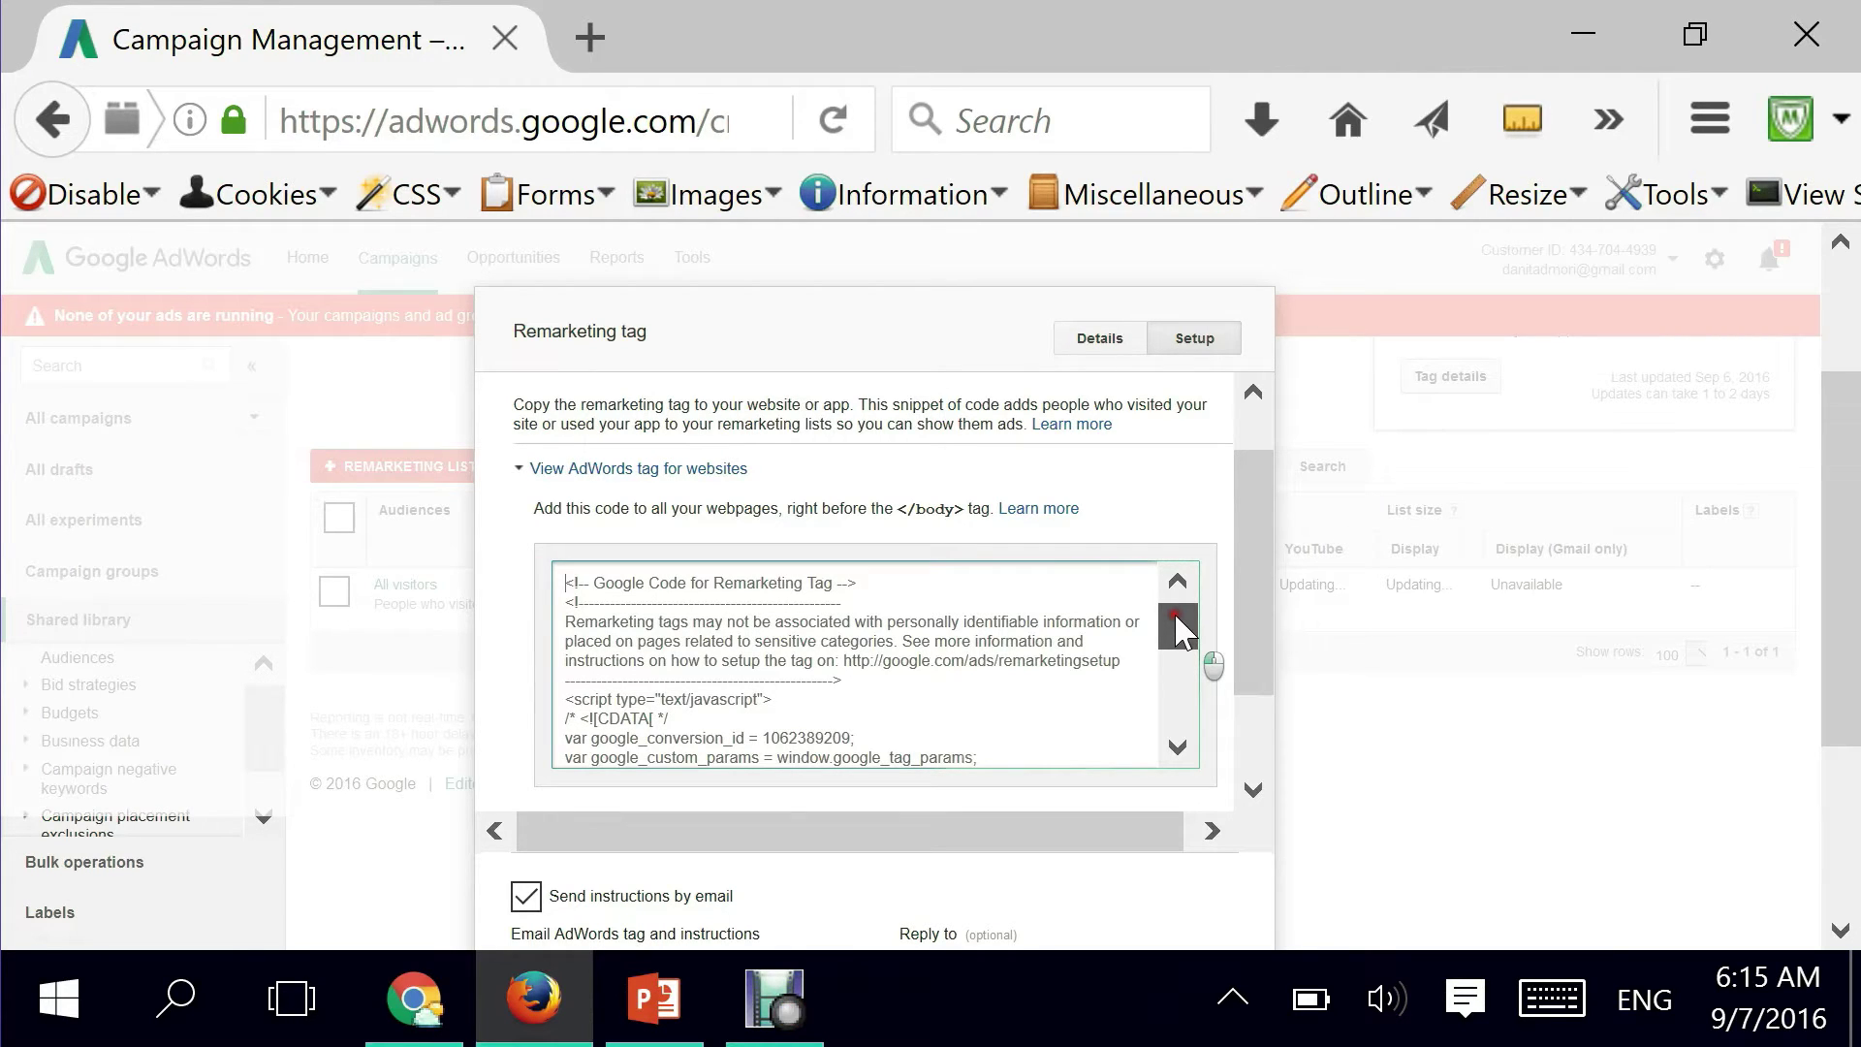
mouse_move(1179, 628)
mouse_down()
mouse_move(1202, 727)
mouse_move(1202, 630)
mouse_up()
key(ctrl+a)
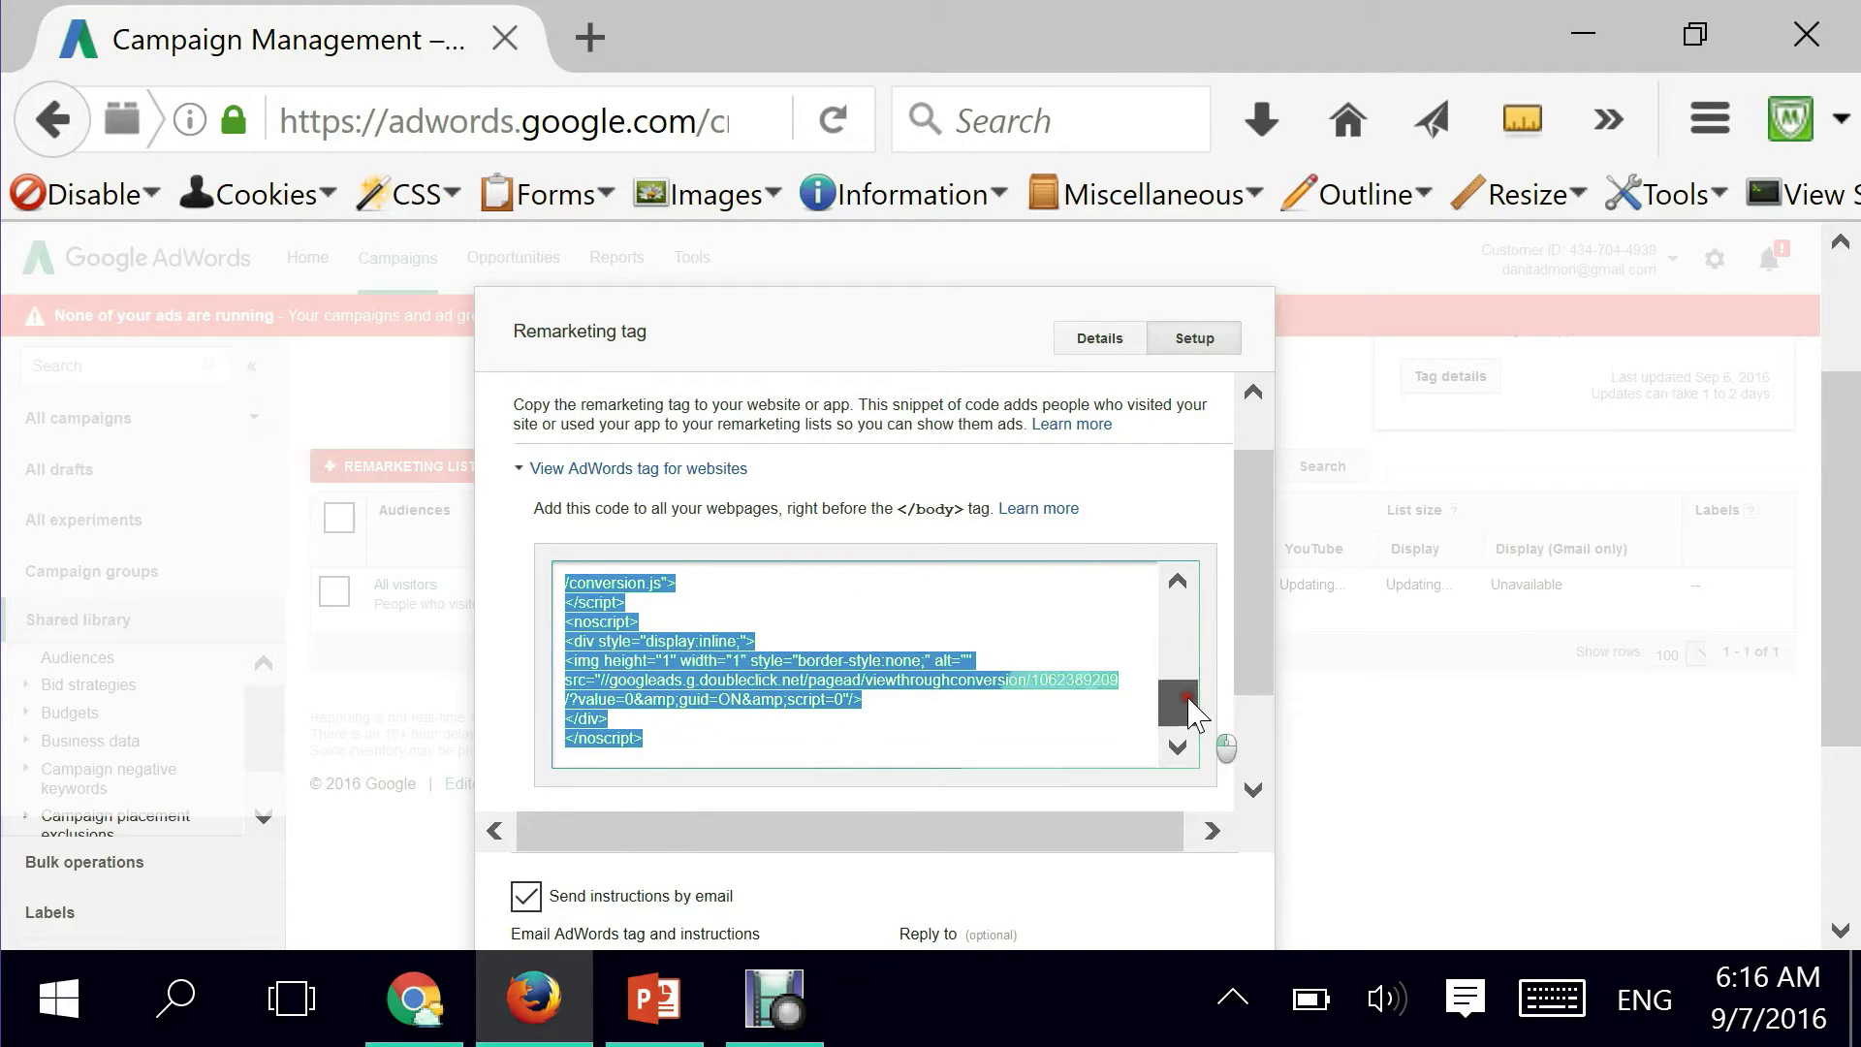
drag(1191, 715, 1191, 665)
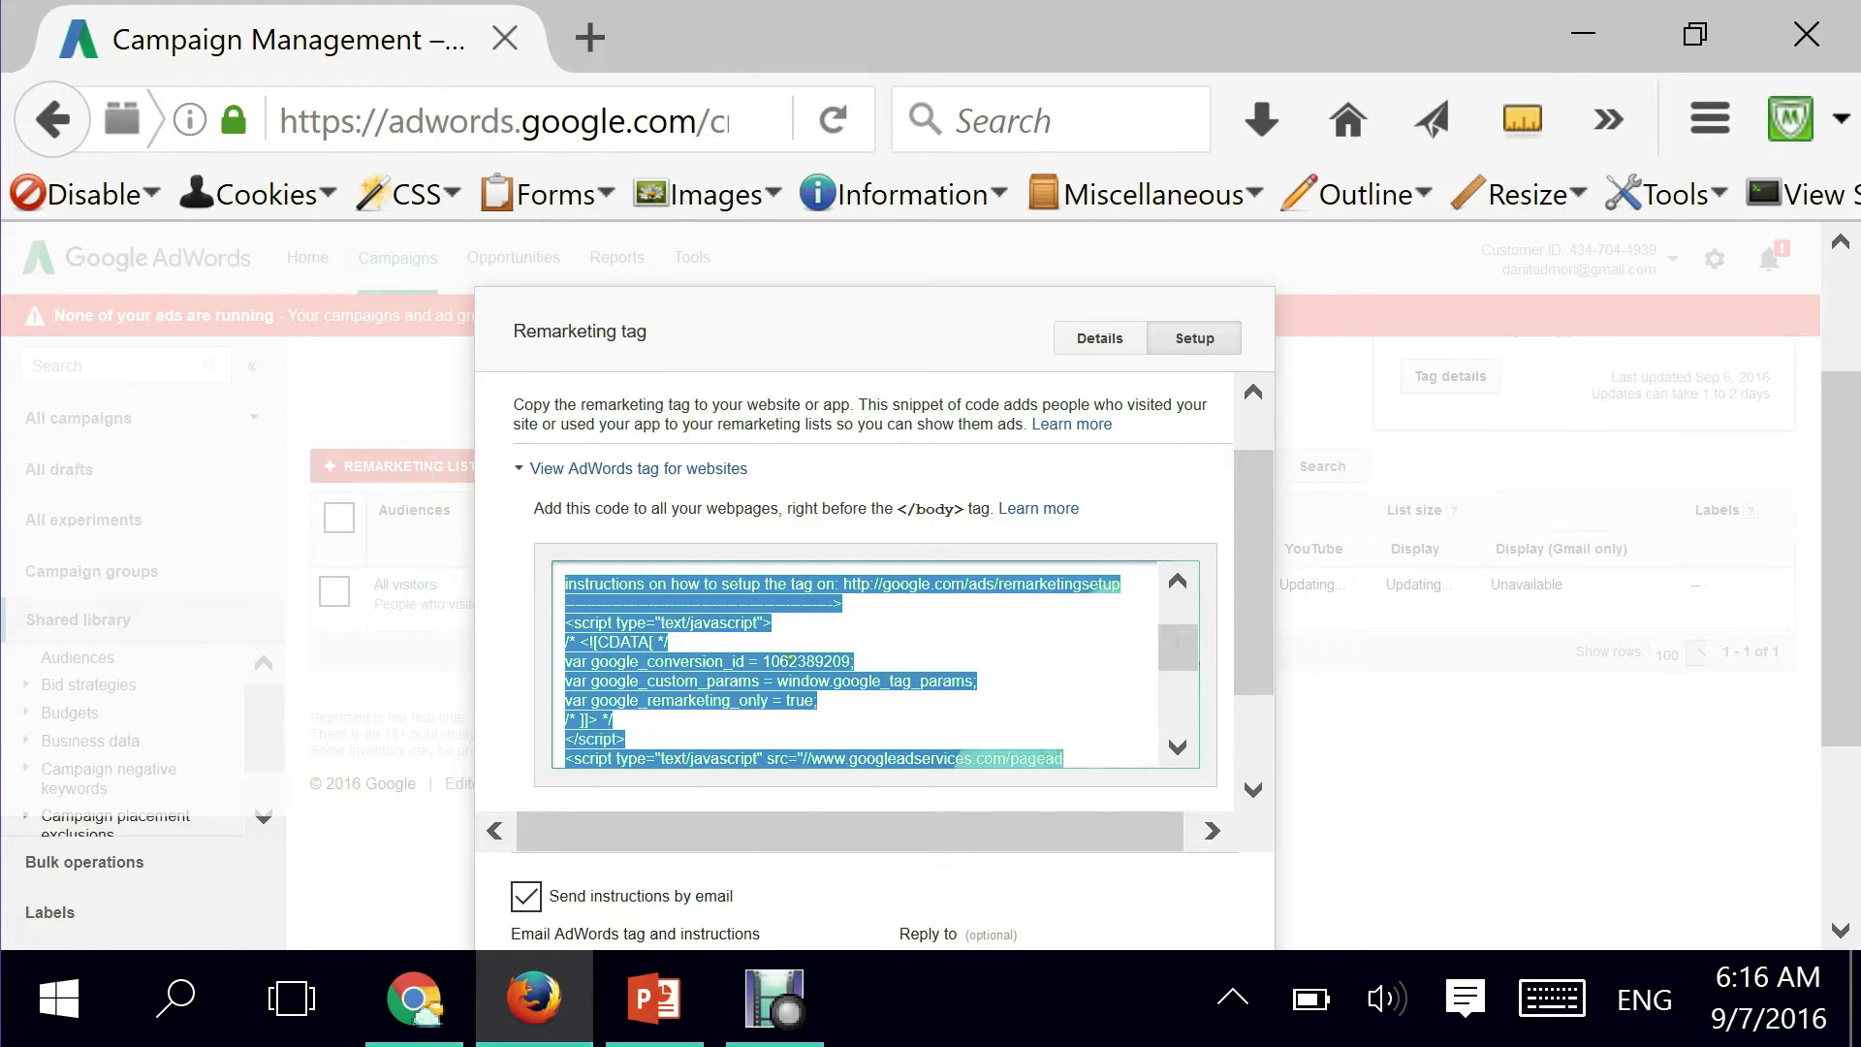
scroll(790, 651, down, 4)
drag(1178, 706, 1178, 642)
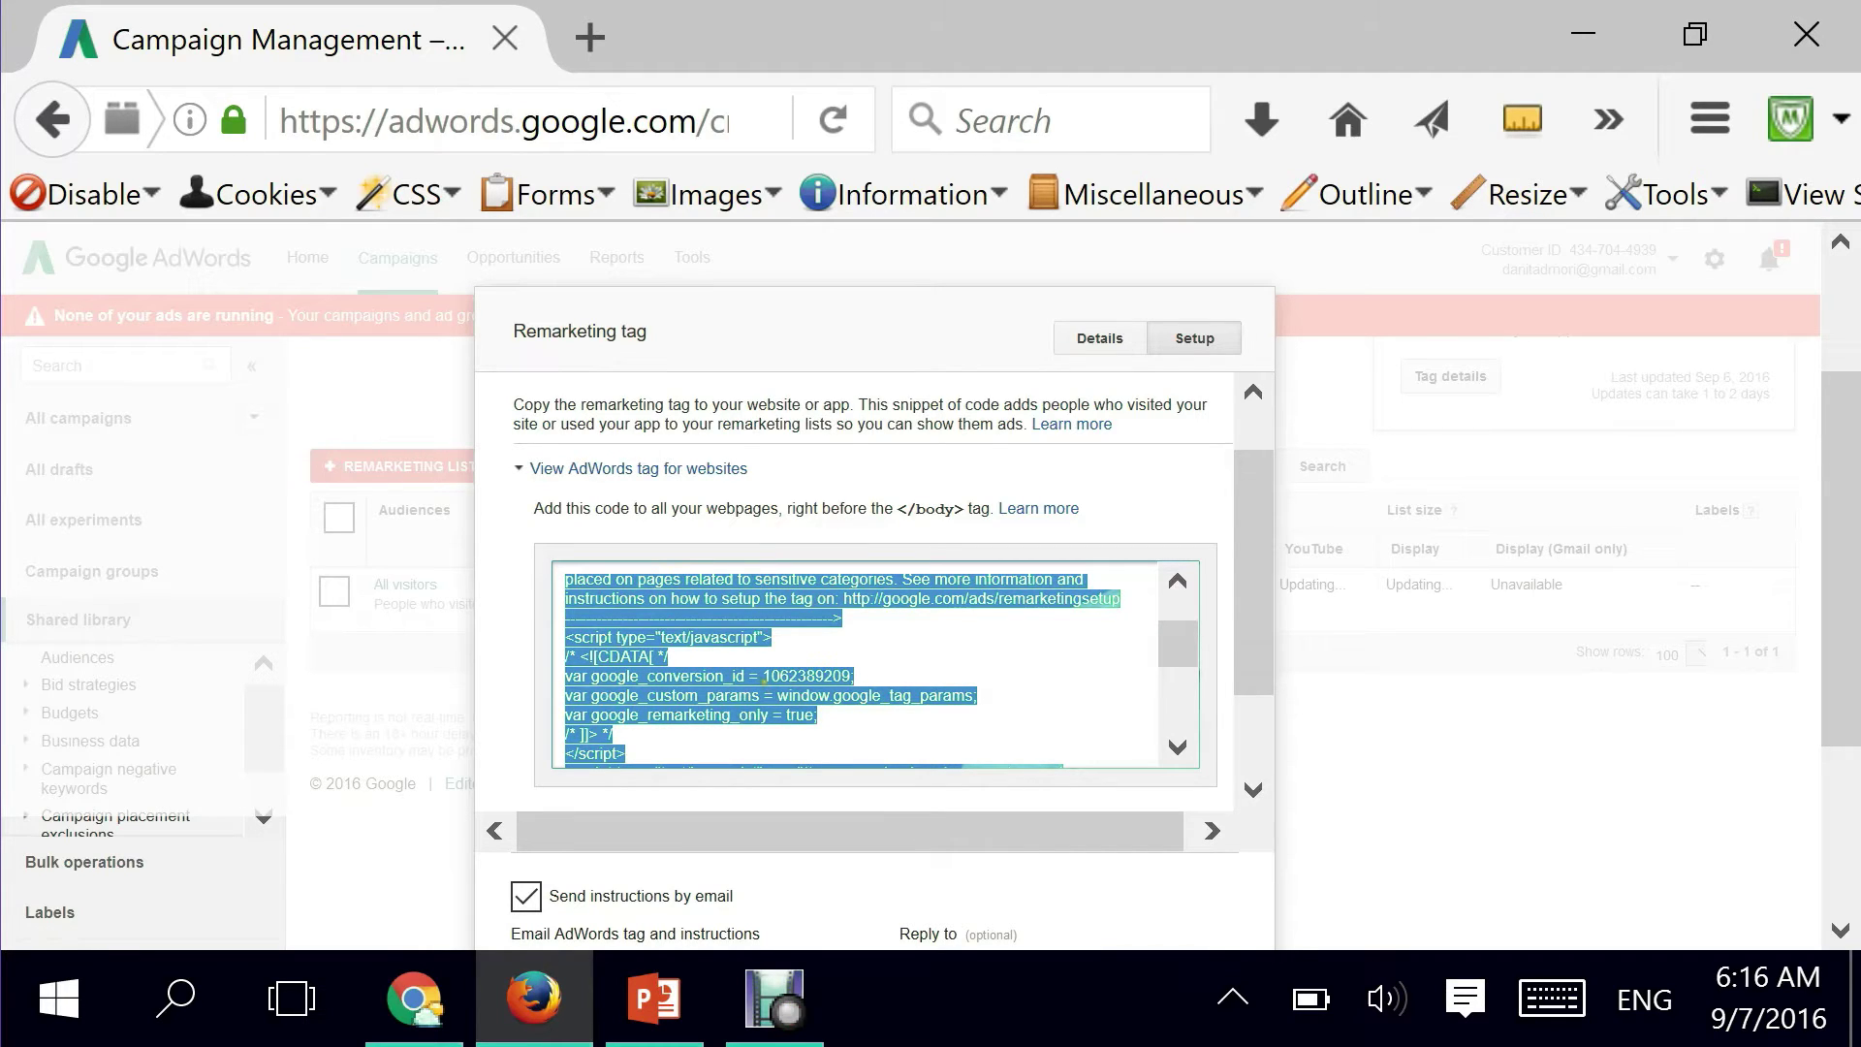
scroll(804, 676, down, 3)
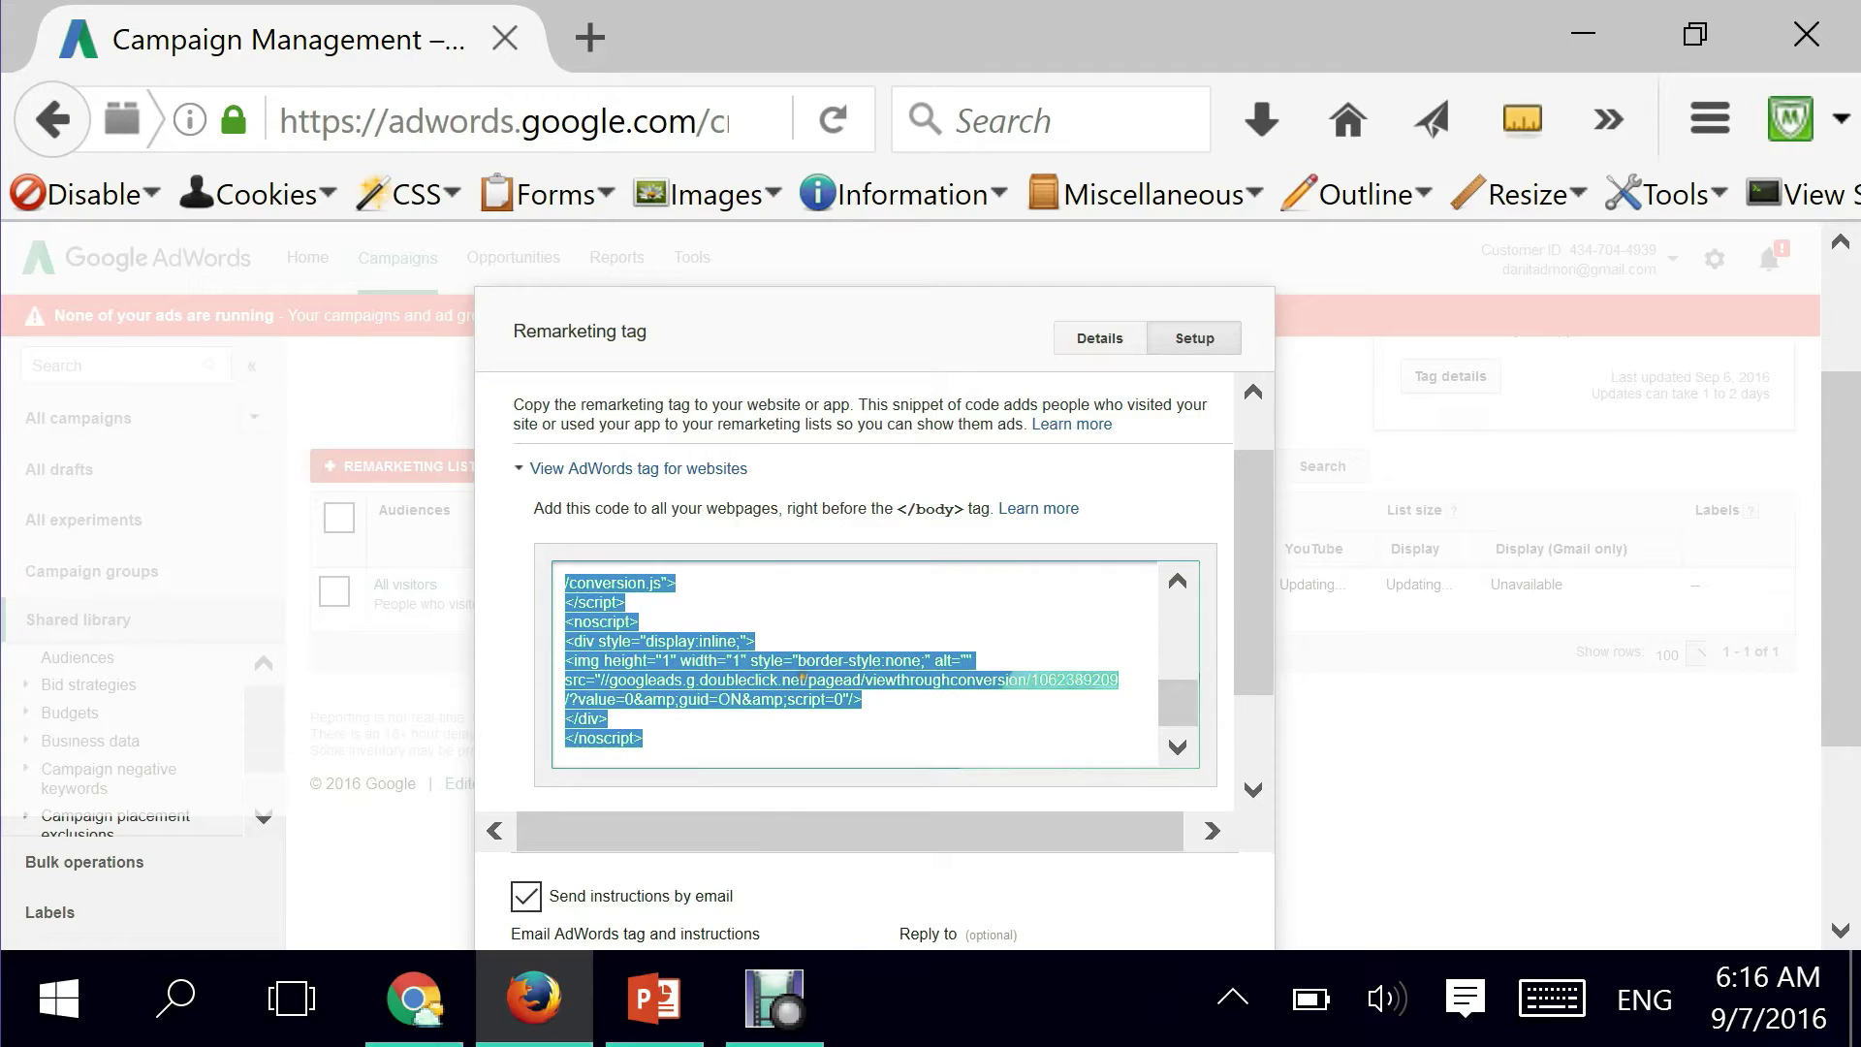
key(ctrl+l)
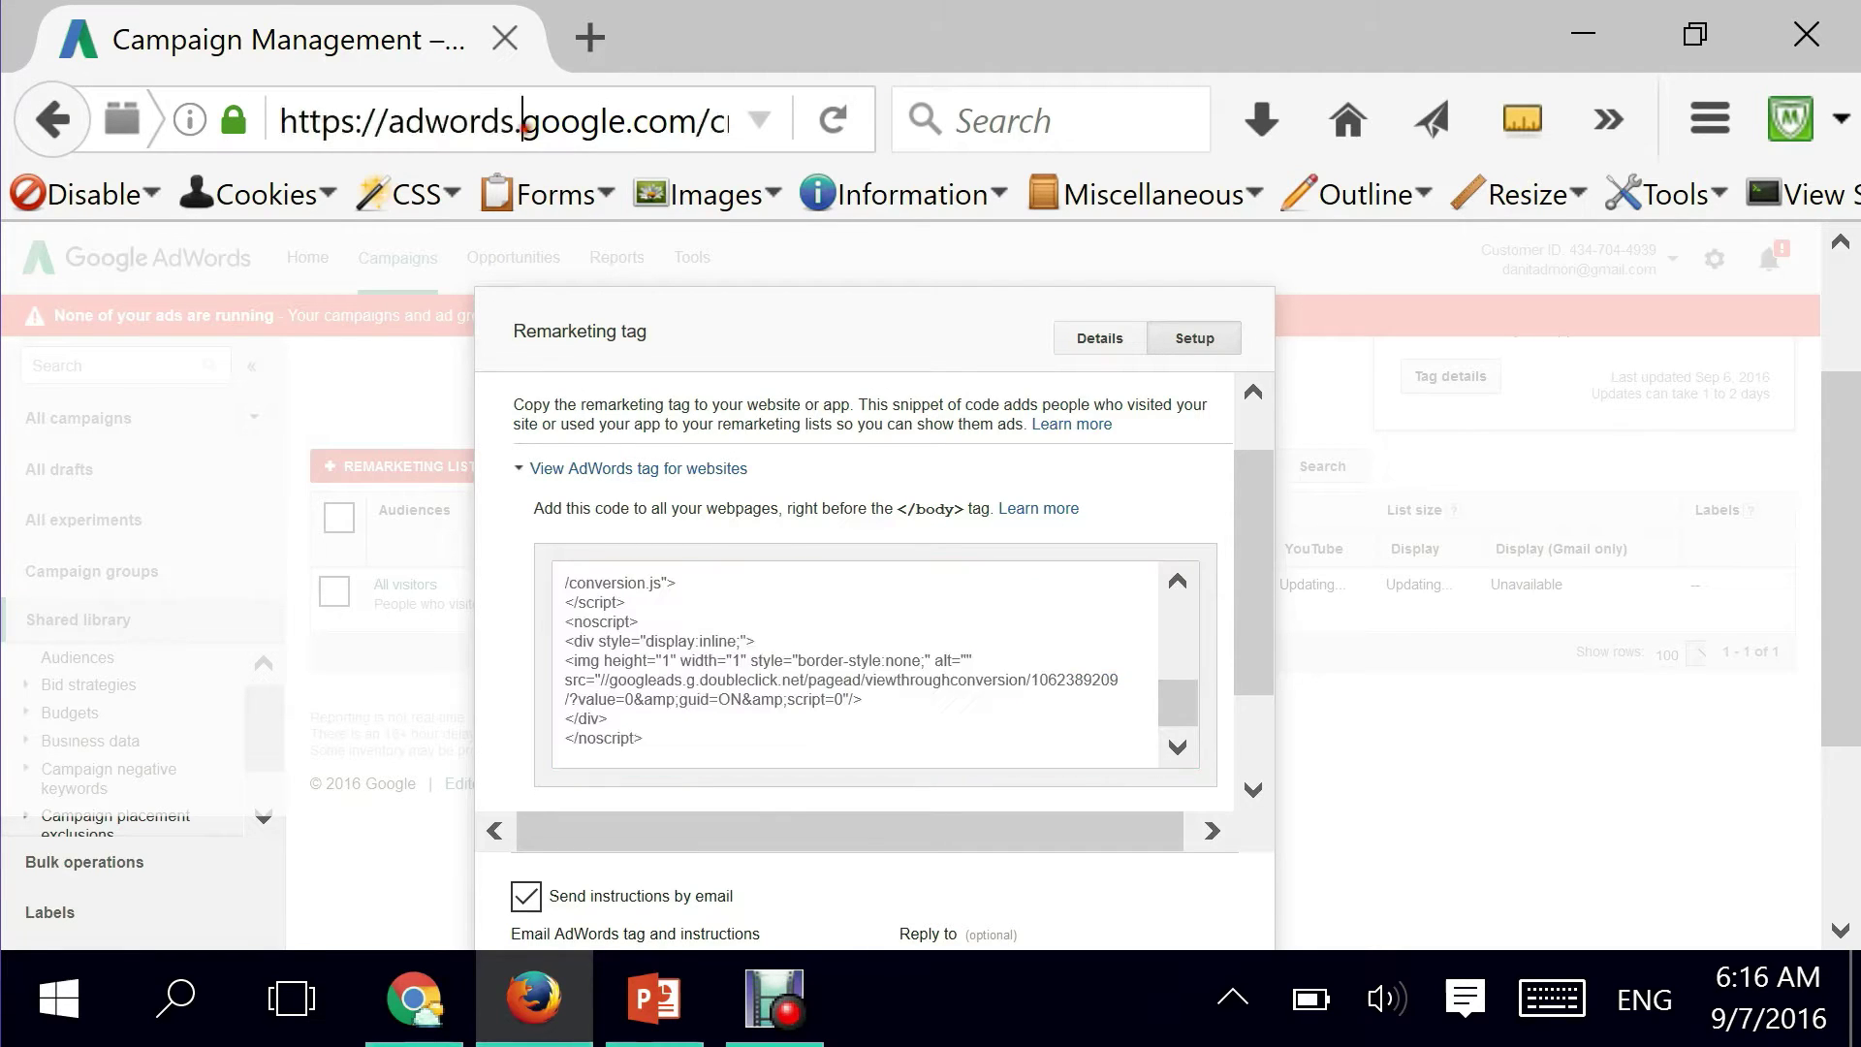
key(ctrl+v)
key(ctrl+shift+Left)
key(ctrl+shift+Left)
key(ctrl+shift+Left)
key(ctrl+shift+Left)
key(ctrl+shift+Left)
key(ctrl+shift+Left)
key(ctrl+shift+Left)
key(ctrl+shift+Left)
key(ctrl+shift+Left)
key(ctrl+shift+Left)
key(ctrl+shift+Left)
key(ctrl+shift+Left)
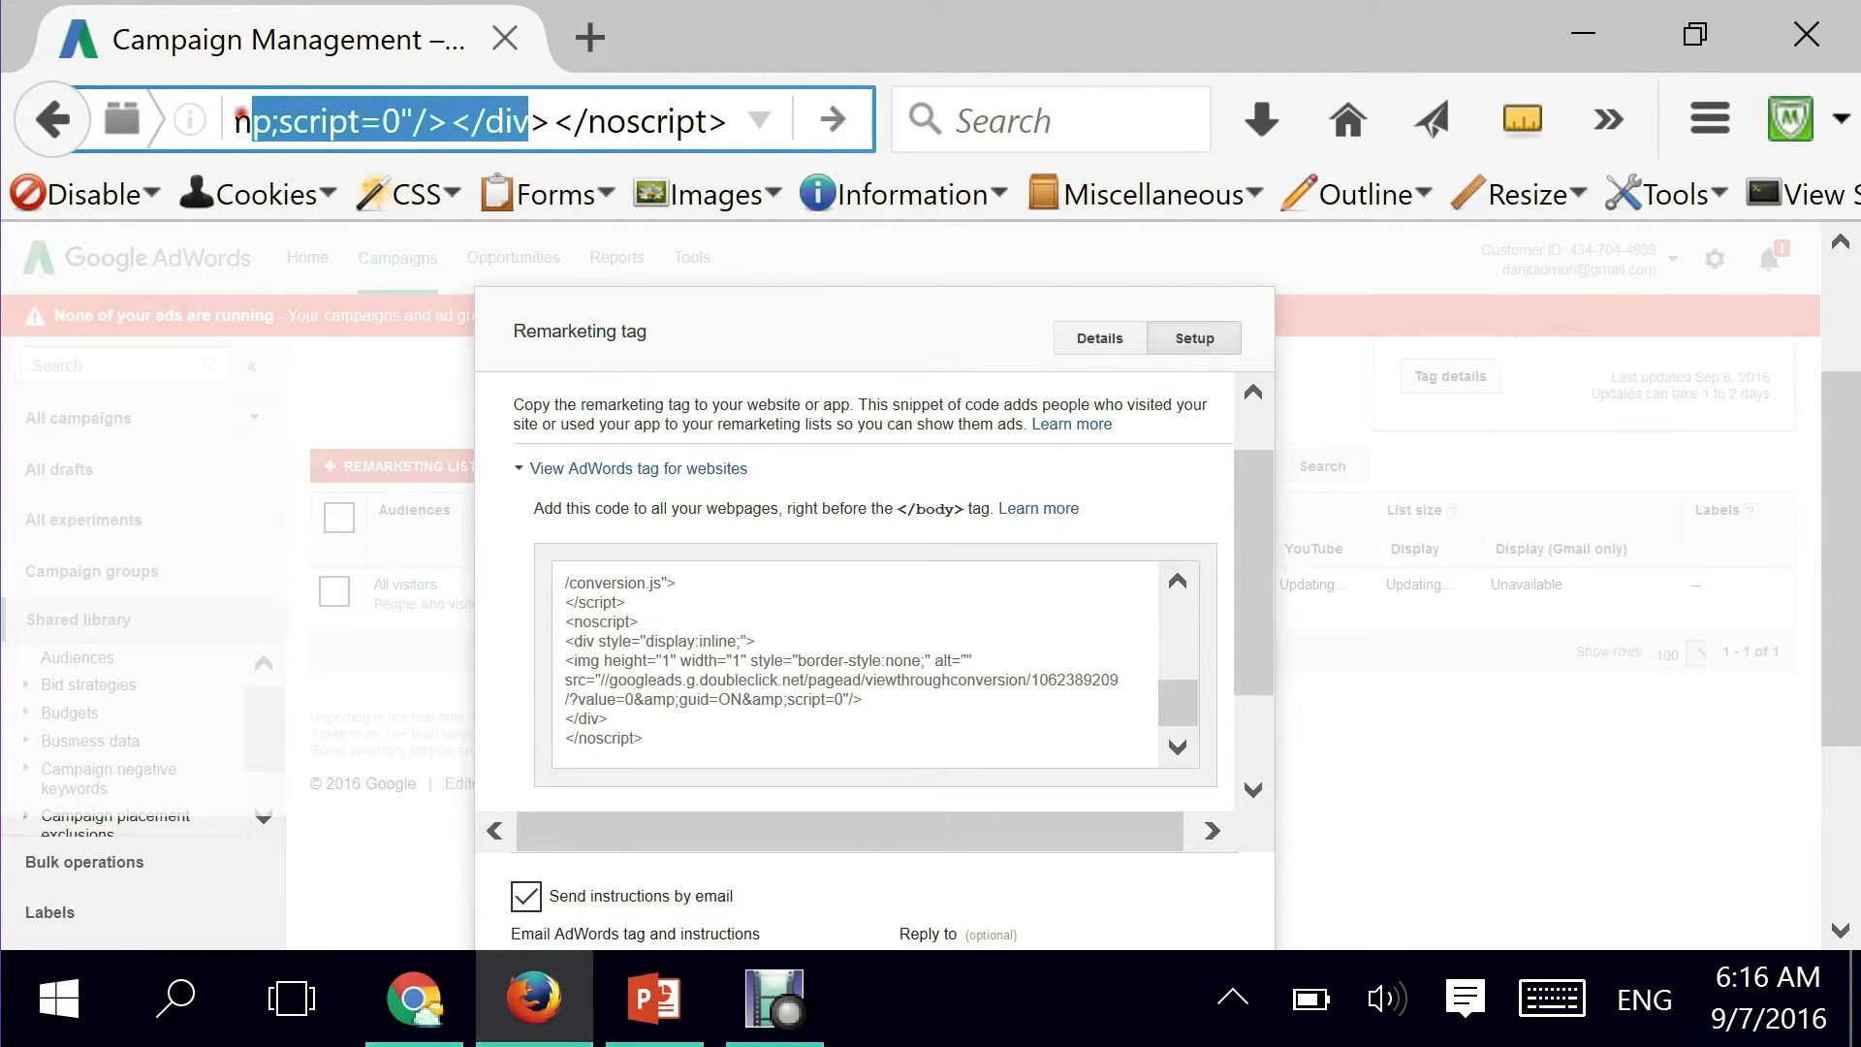
key(shift+Left)
key(shift+Left)
key(shift+Left)
key(shift+Left)
key(shift+Left)
key(shift+Left)
key(shift+Left)
key(shift+Left)
key(shift+Left)
key(shift+Left)
key(shift+Left)
key(shift+Left)
key(shift+Left)
key(shift+Left)
key(shift+Left)
key(shift+Left)
key(shift+Left)
key(shift+Left)
key(shift+Left)
key(shift+Left)
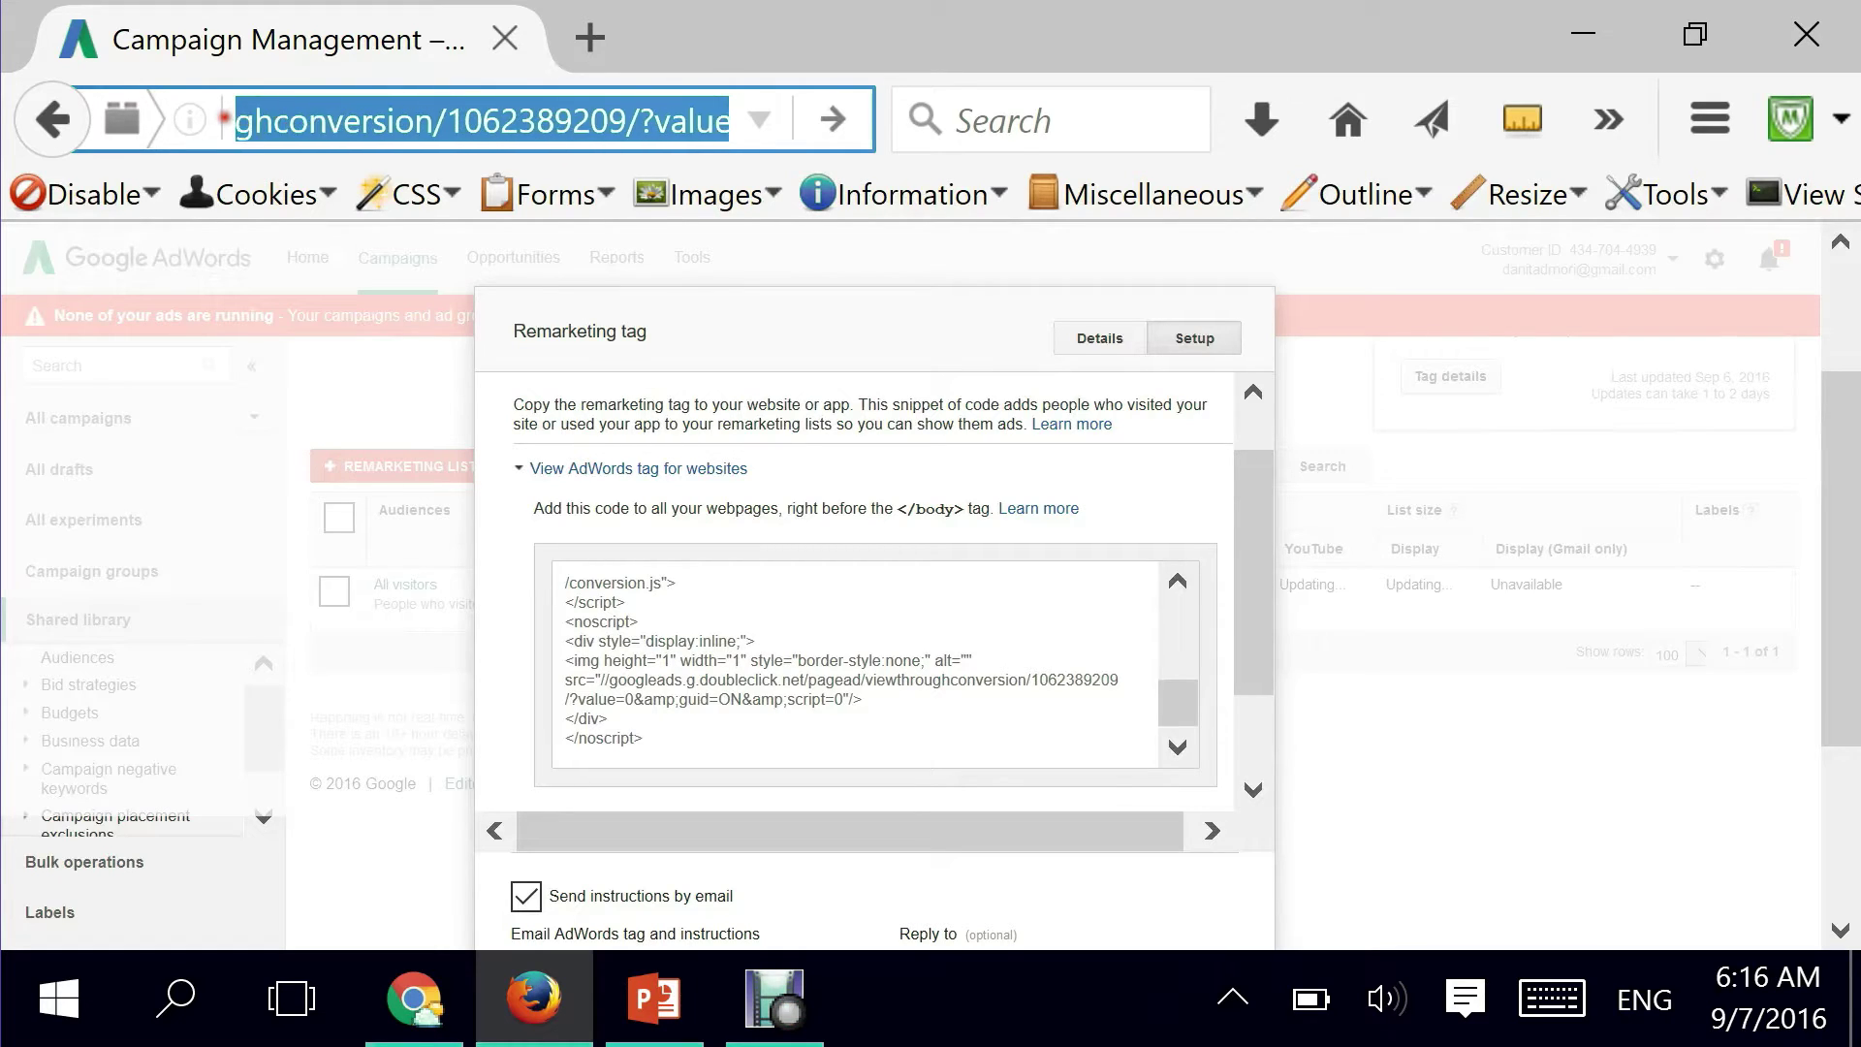
key(ctrl+shift+Right)
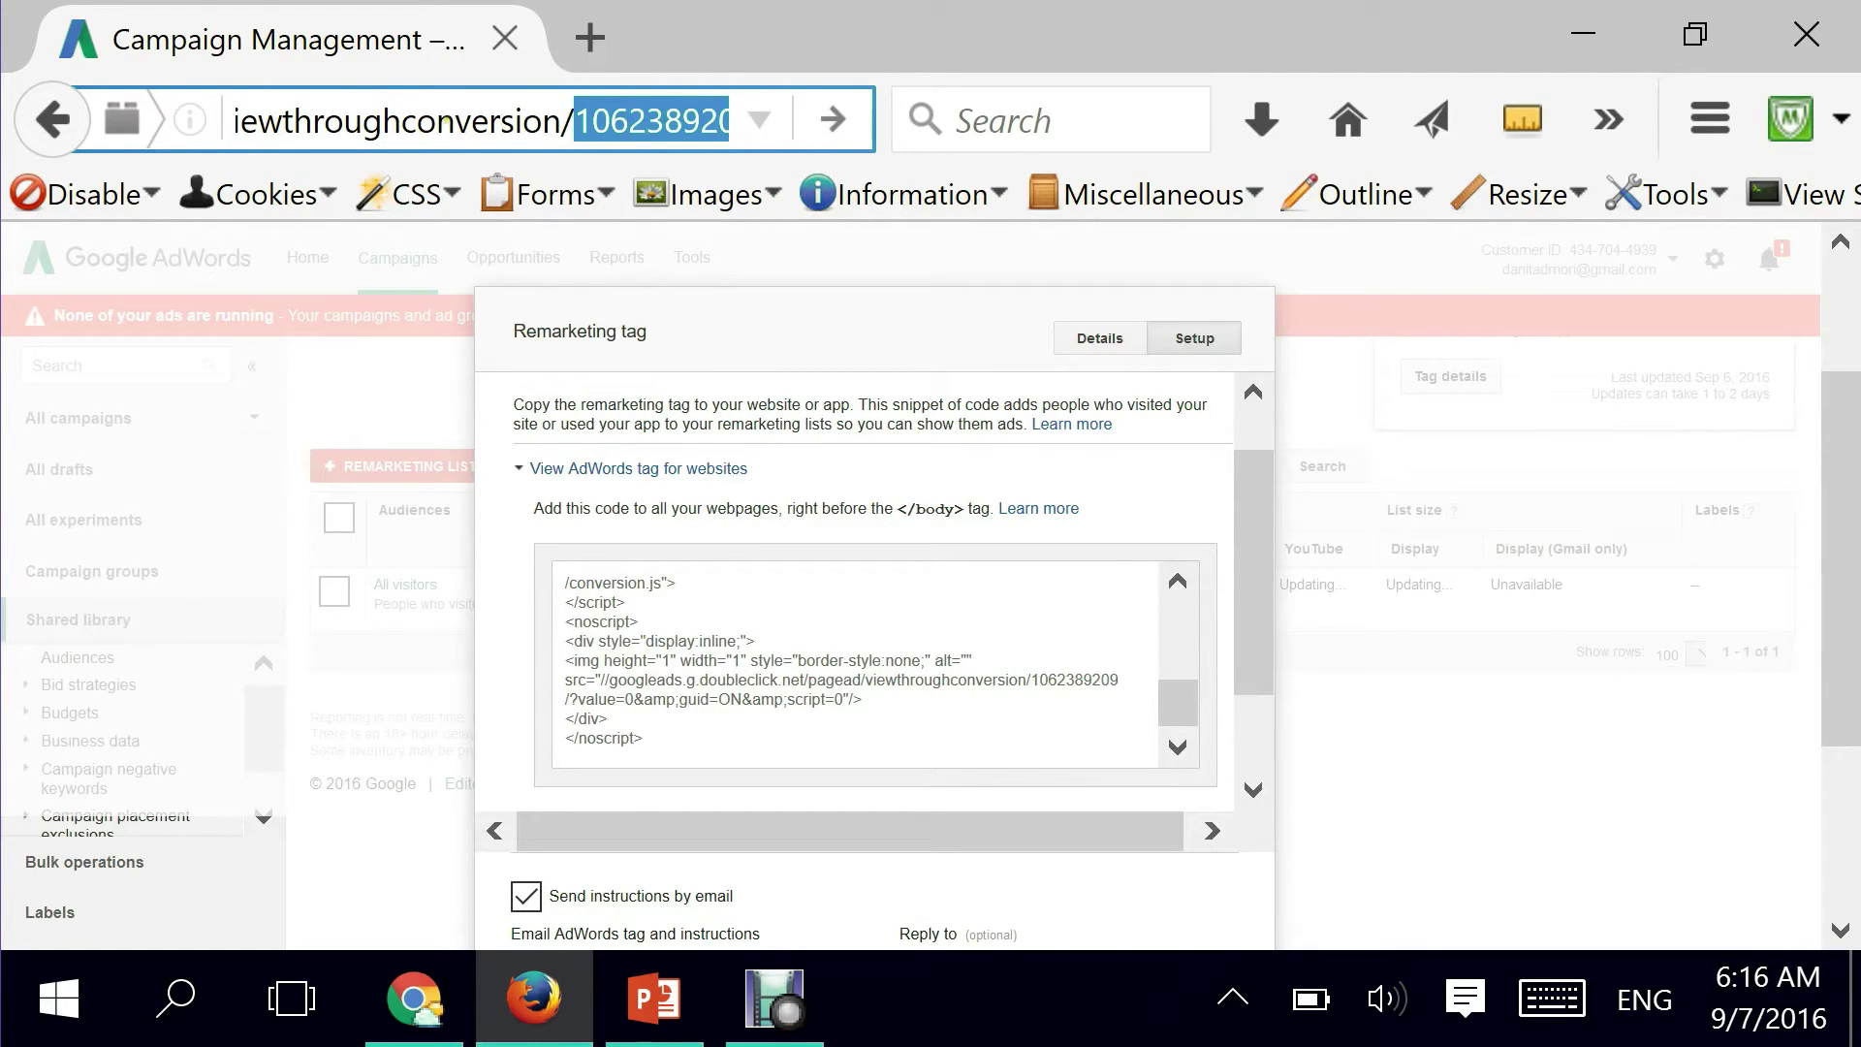
key(shift+Left)
key(shift+Left)
key(shift+Left)
key(shift+Left)
key(shift+Left)
key(shift+Left)
key(shift+Left)
key(shift+Left)
key(shift+Left)
key(shift+Left)
key(shift+Left)
key(shift+Left)
key(shift+Left)
key(shift+Left)
key(shift+Left)
key(shift+Left)
key(shift+Left)
key(shift+Left)
key(shift+Left)
key(shift+Left)
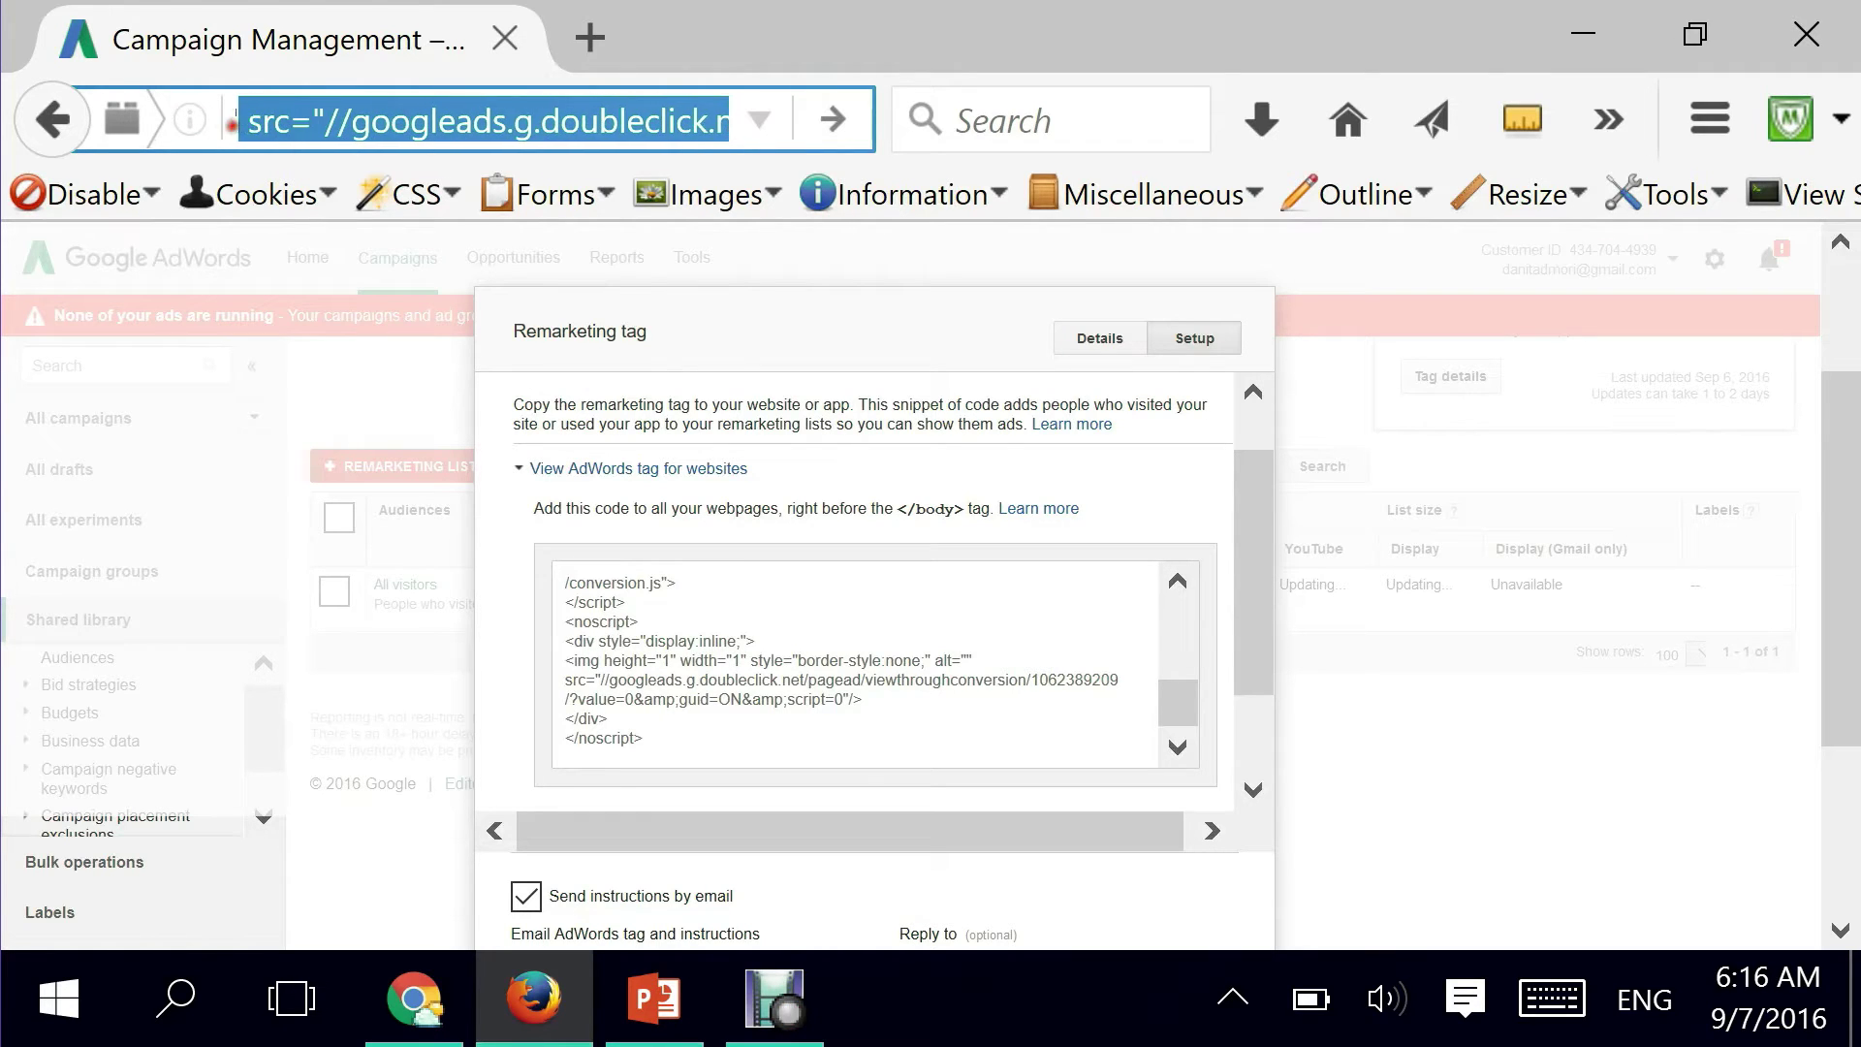
key(shift+Left)
key(shift+Left)
key(shift+Left)
key(shift+Left)
key(shift+Left)
key(shift+Left)
key(shift+Left)
key(shift+Left)
key(shift+Left)
key(shift+Left)
key(shift+Left)
key(shift+Left)
key(shift+Left)
key(shift+Left)
key(shift+Left)
key(shift+Left)
key(shift+Left)
key(shift+Left)
key(shift+Left)
key(shift+Left)
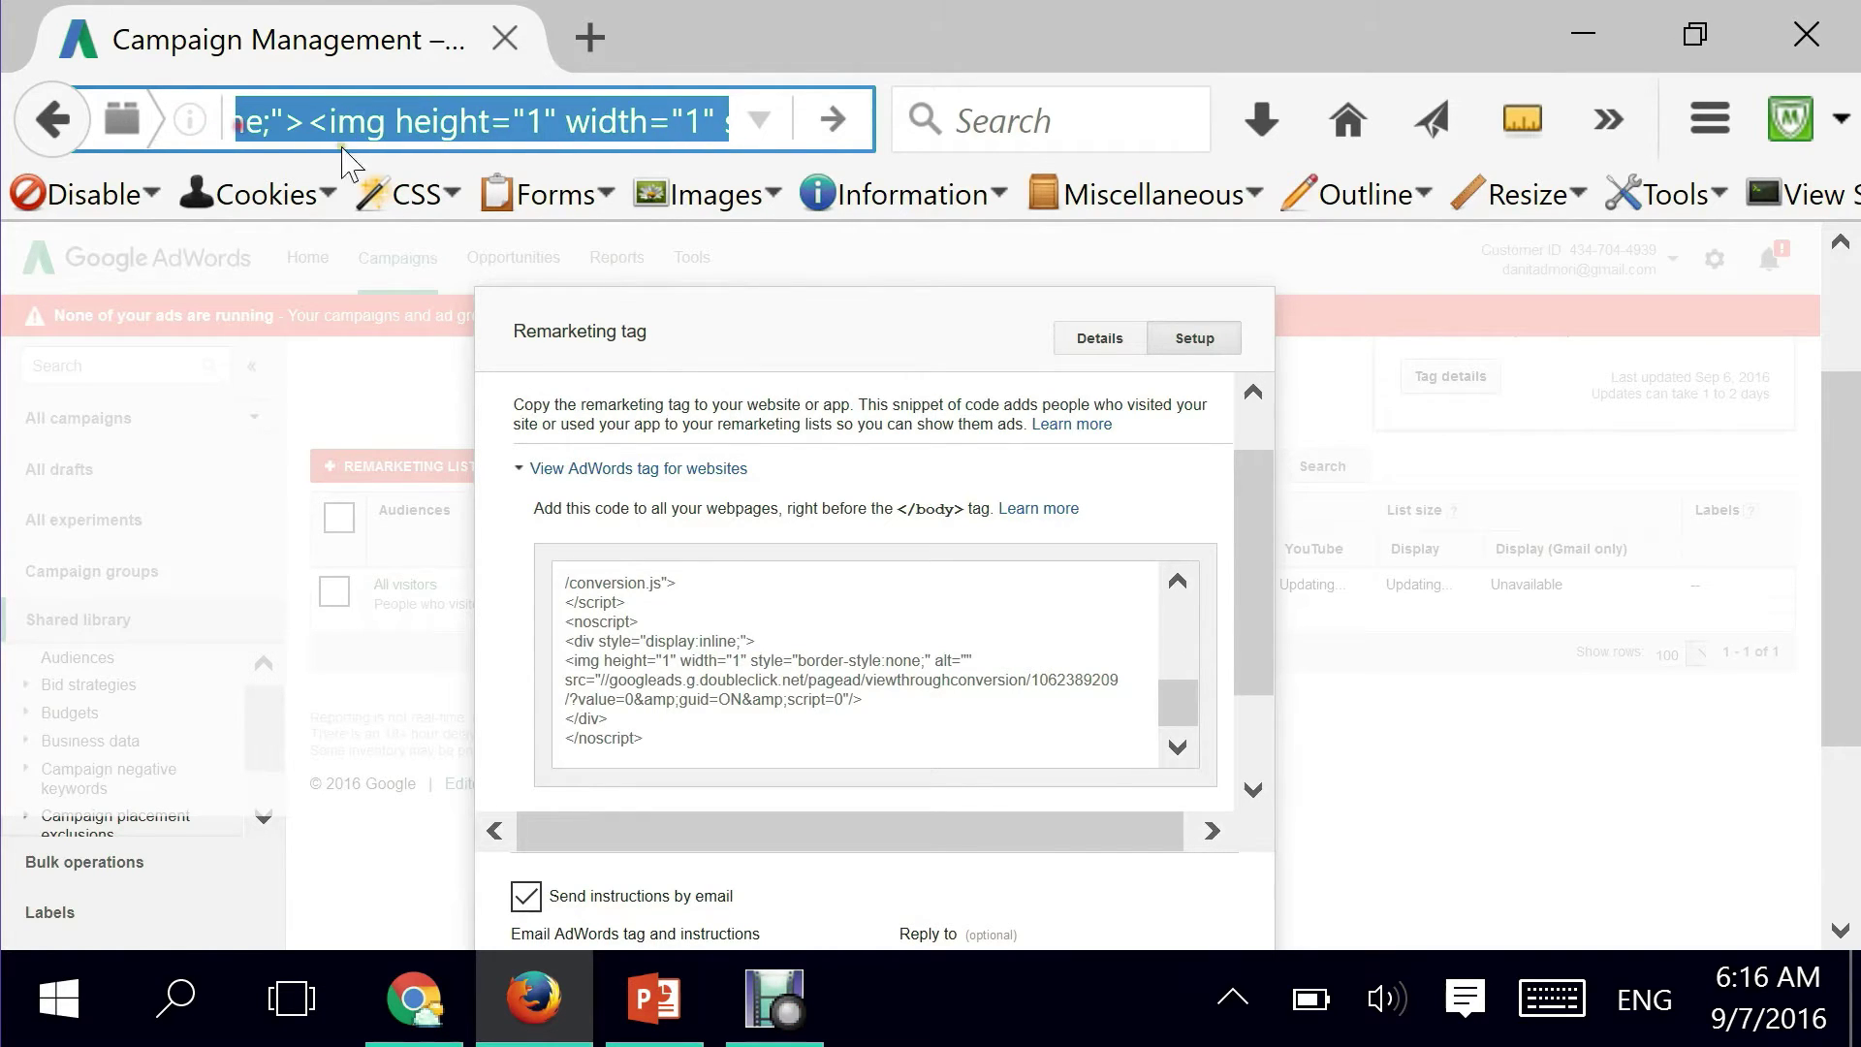
- Launch Notepad and paste the remarketing code into a maximized blank document
click(179, 1000)
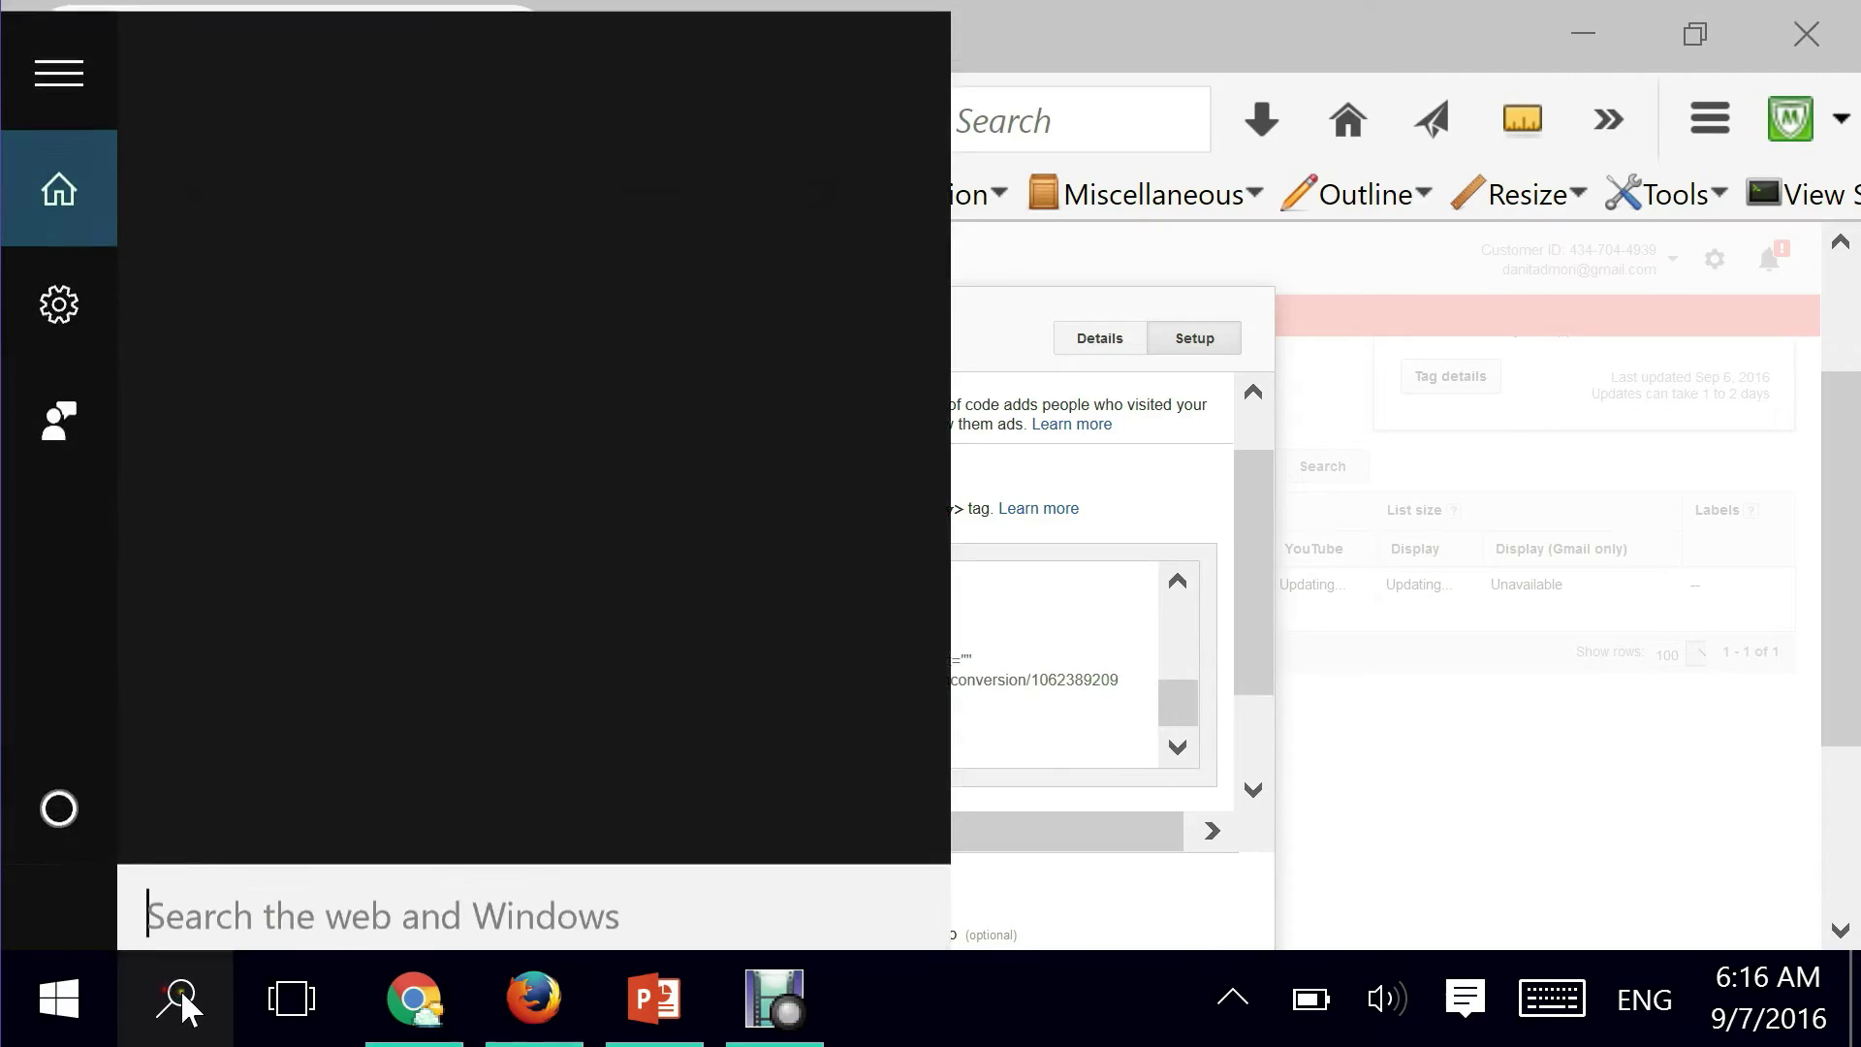
text(note)
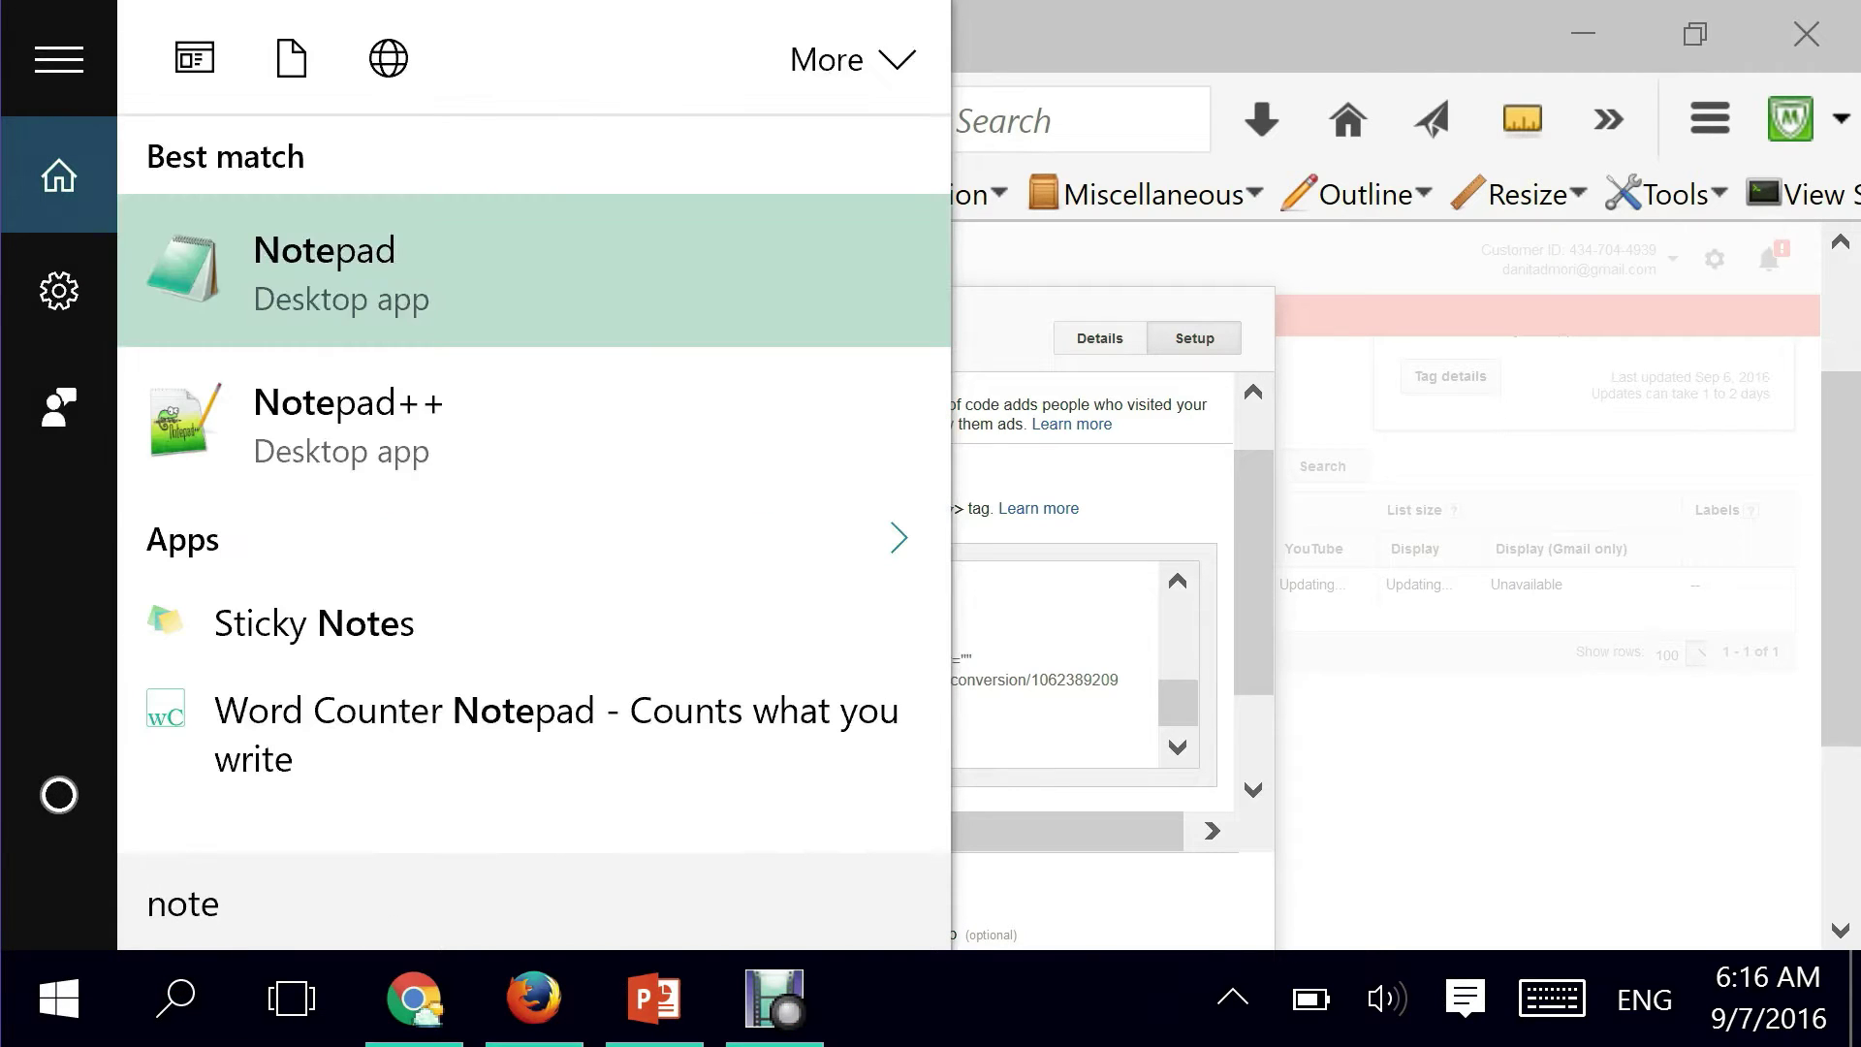
click(341, 297)
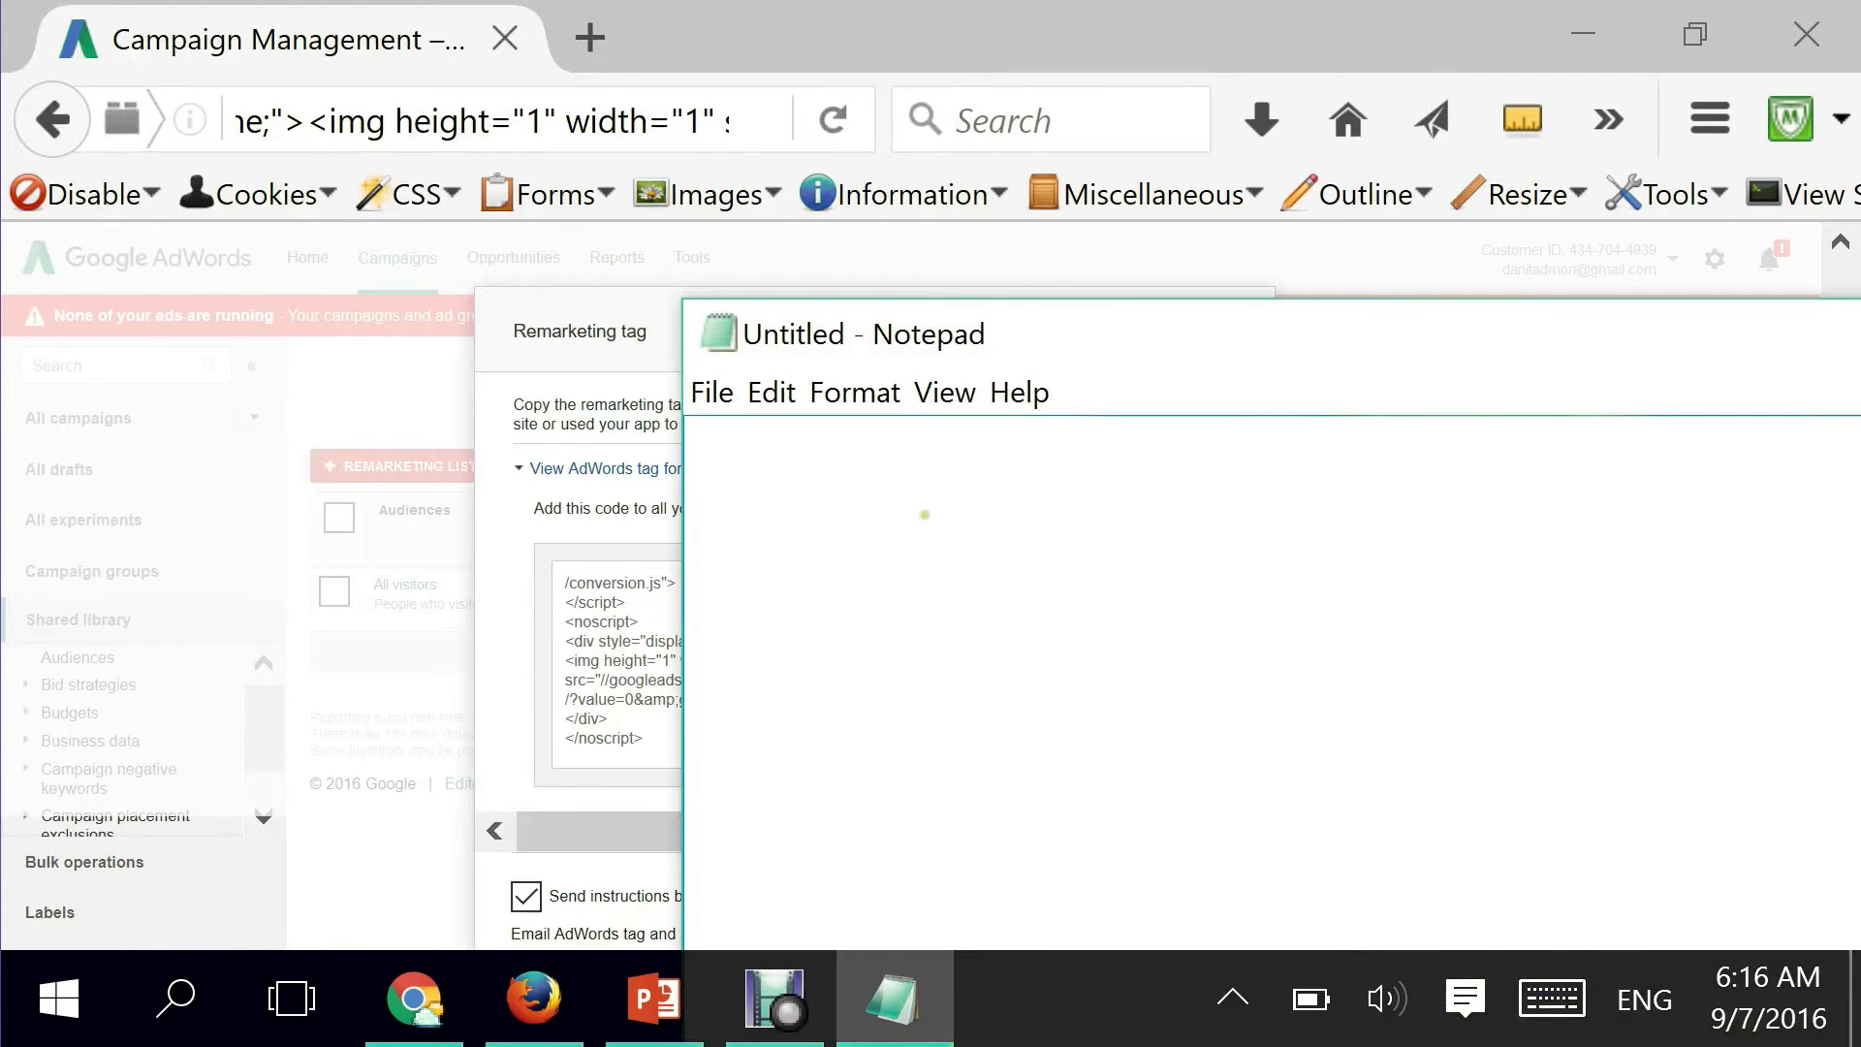
key(ctrl+v)
double_click(1046, 329)
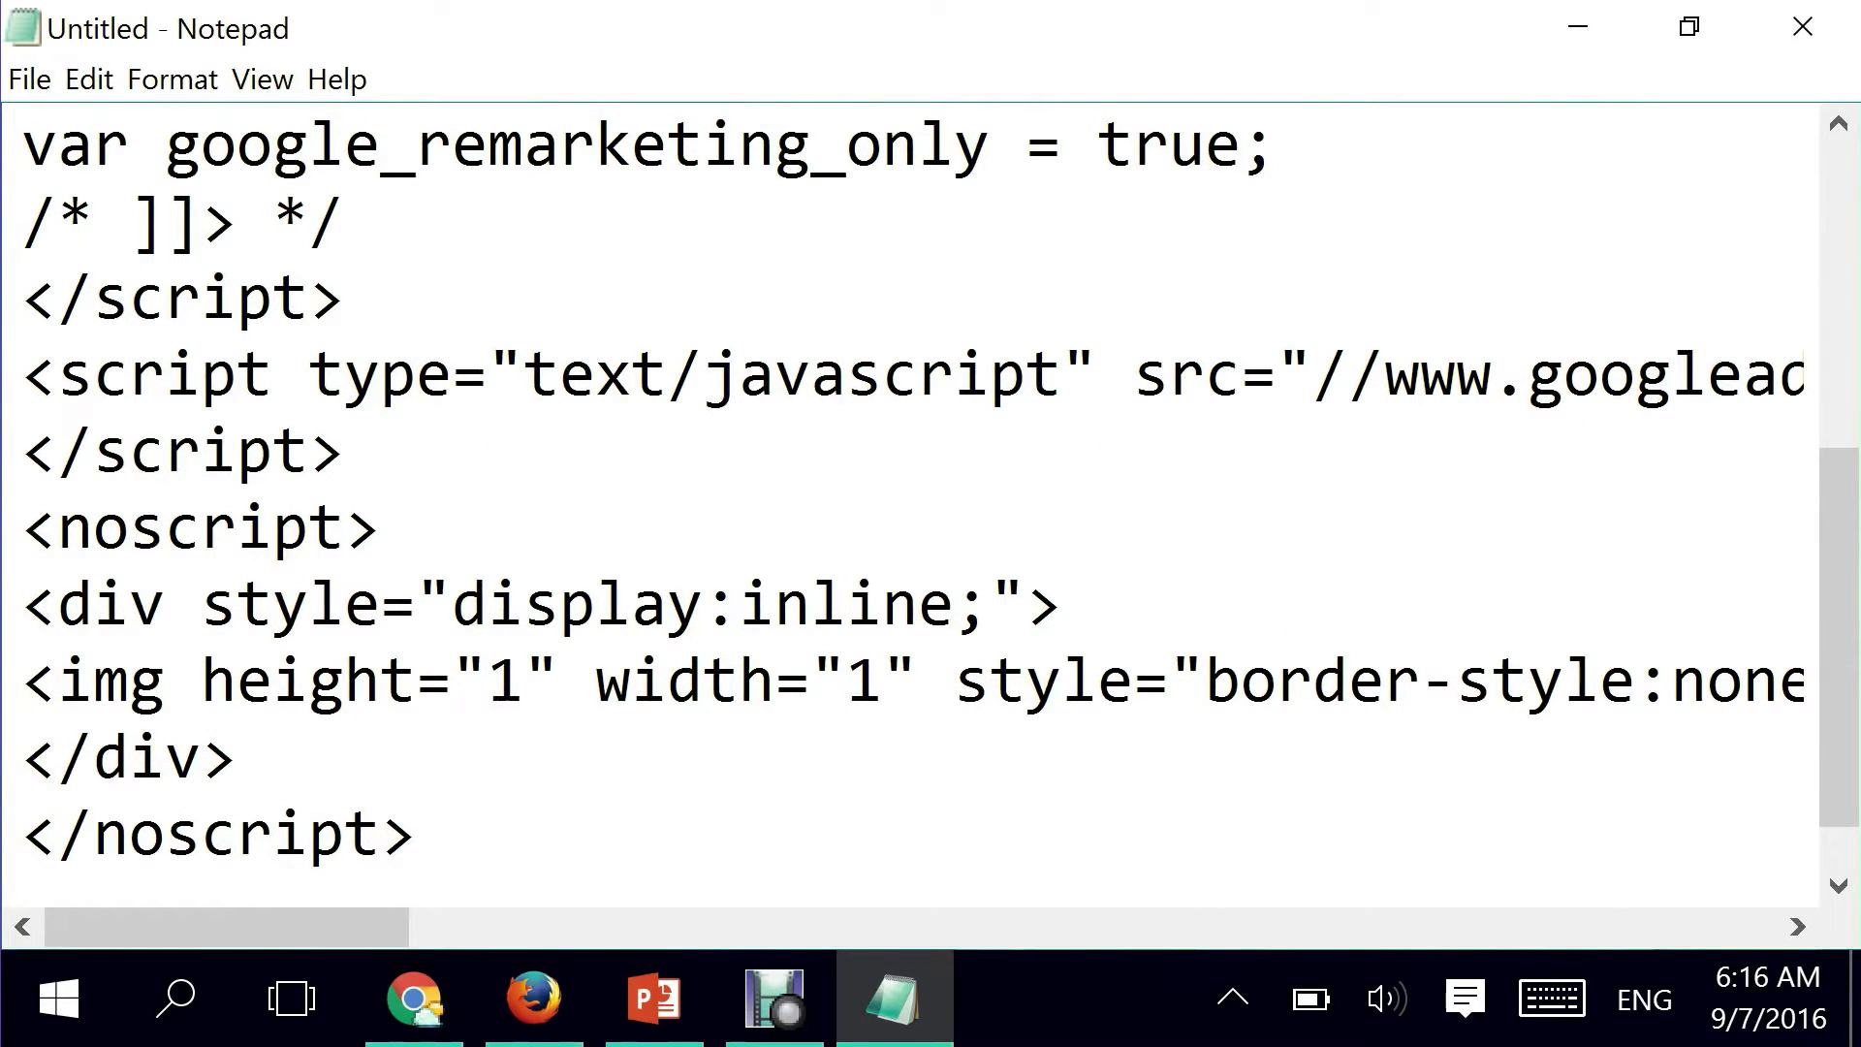
key(Return)
scroll(911, 504, up, 2)
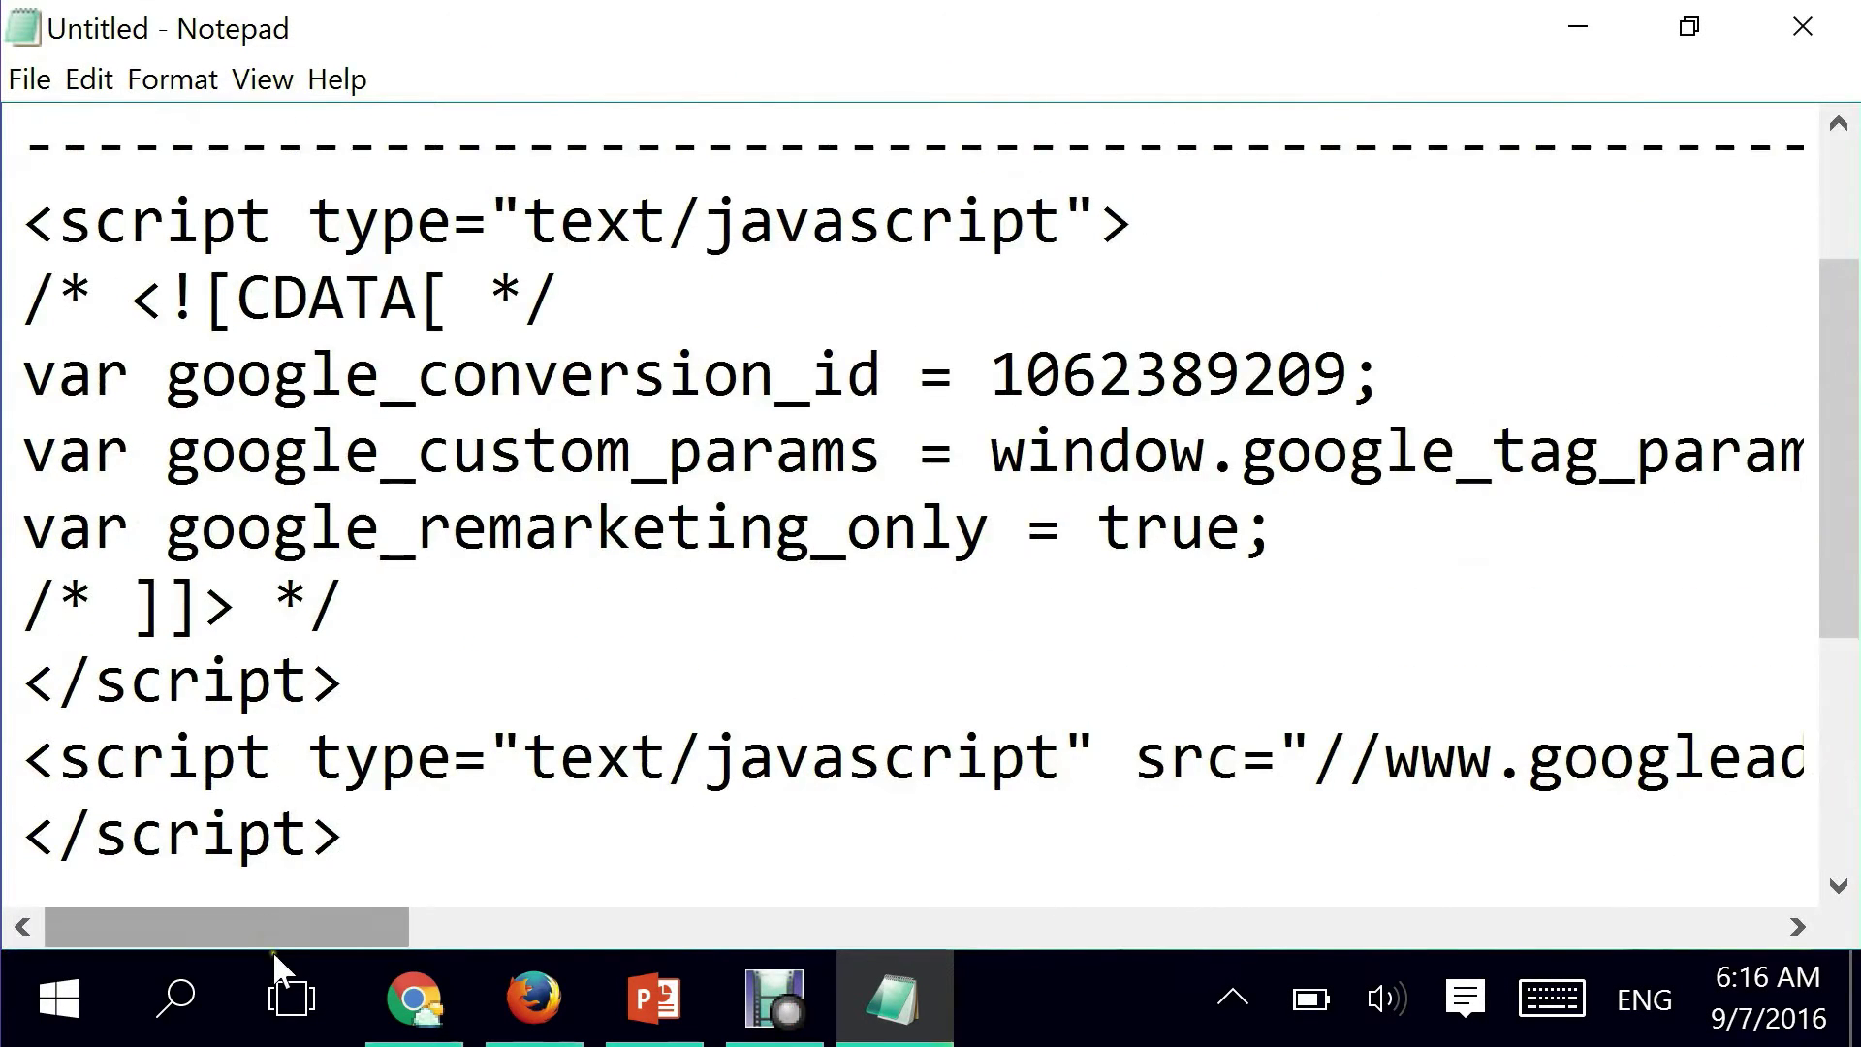
drag(271, 941, 225, 928)
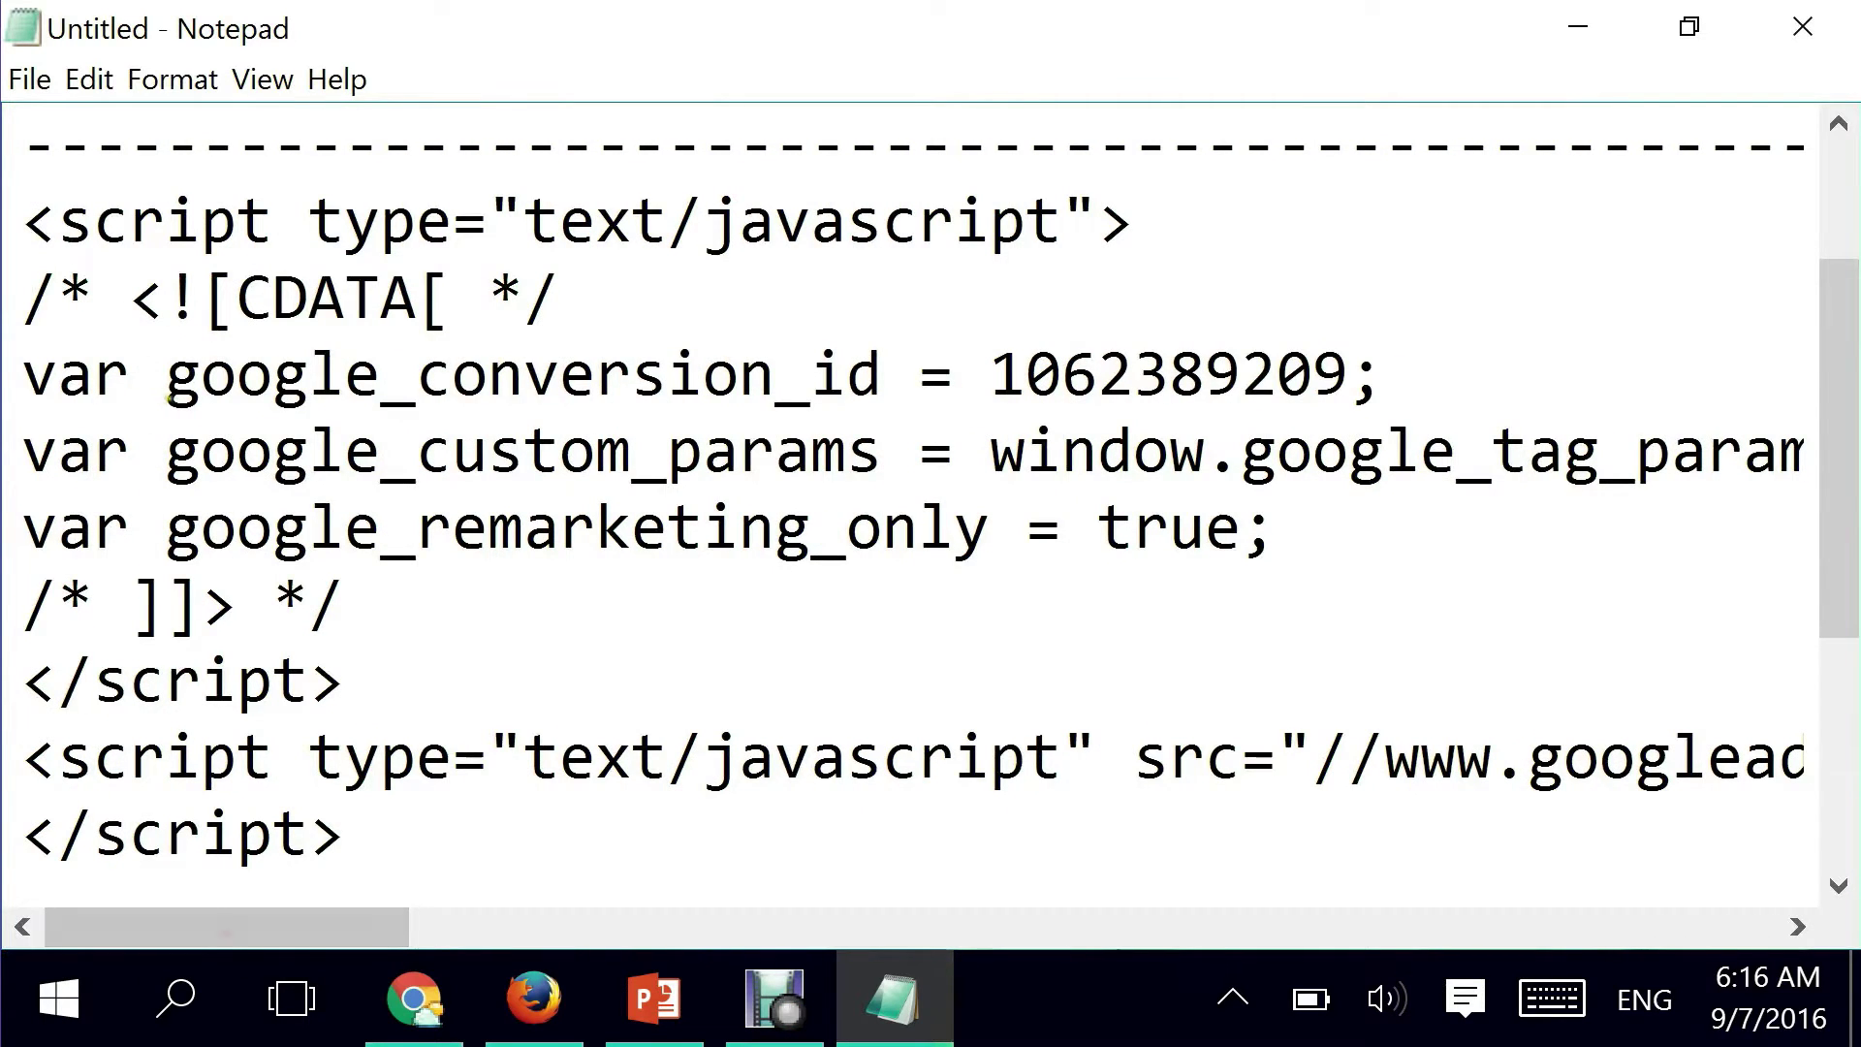
drag(166, 378, 1341, 380)
click(1064, 373)
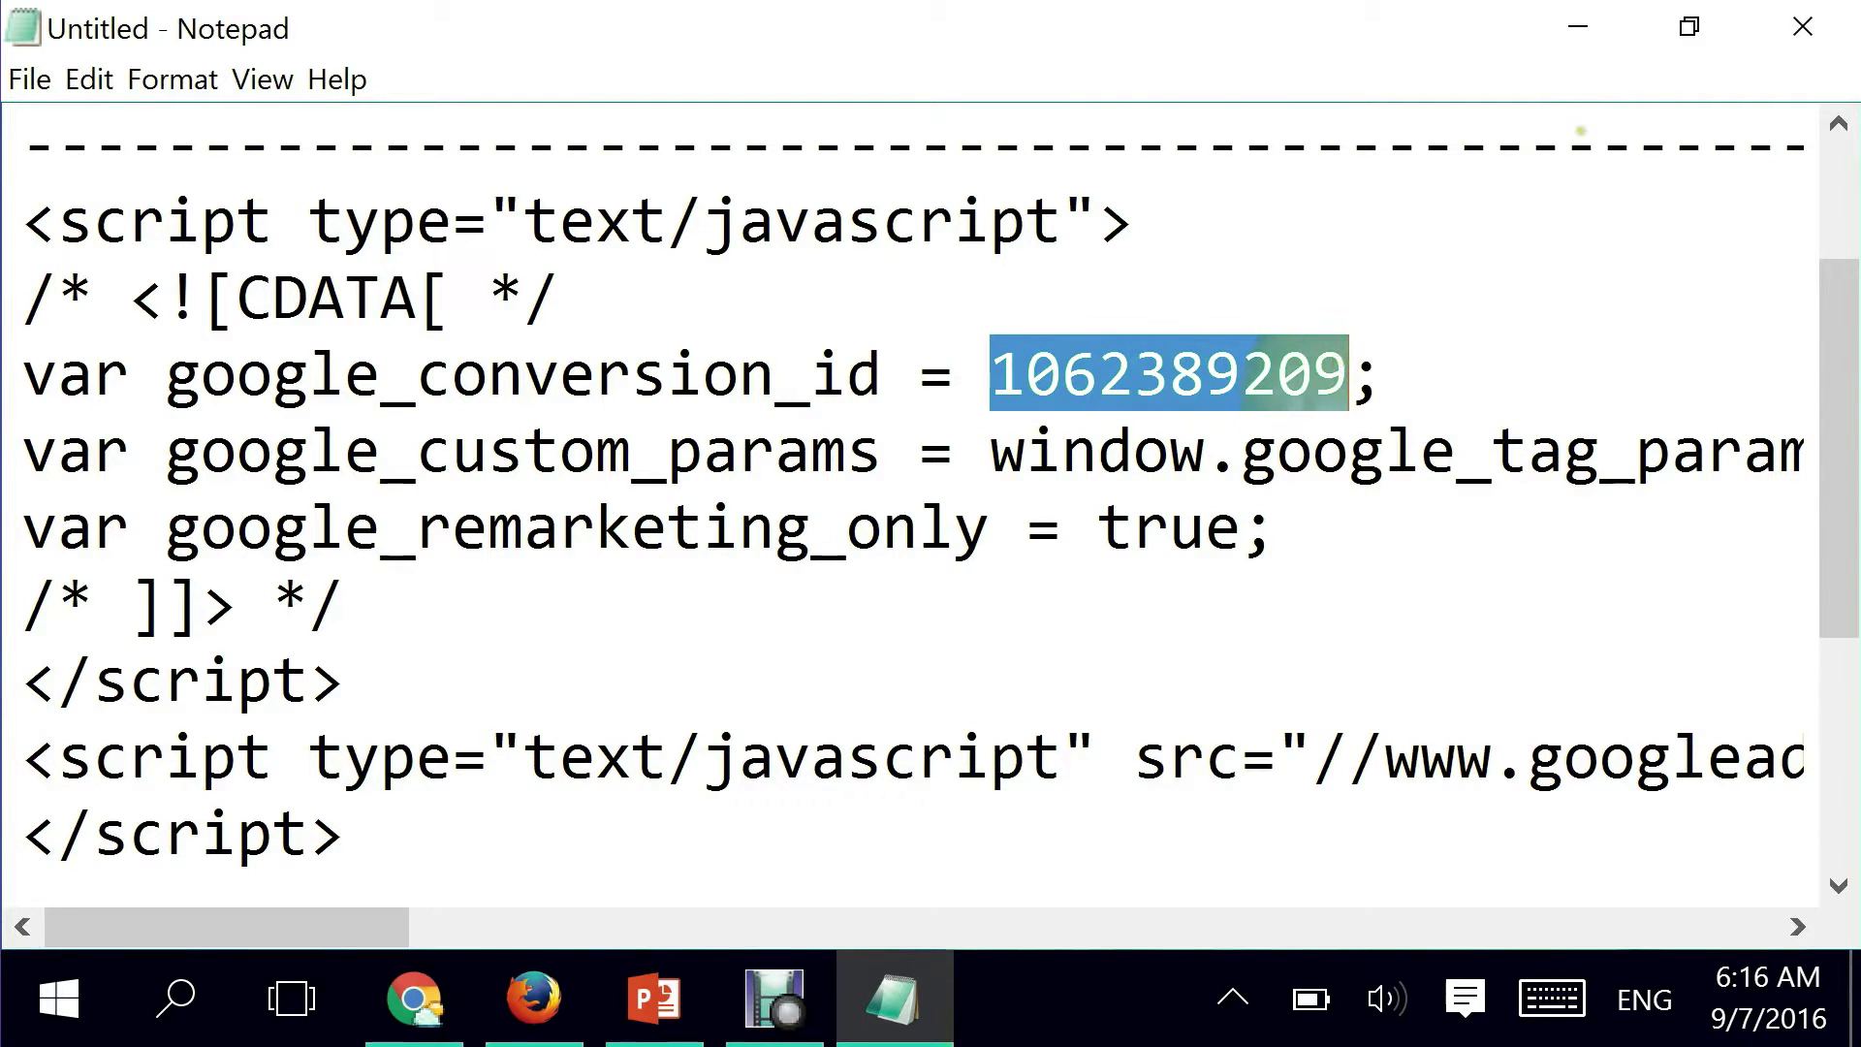
click(1570, 31)
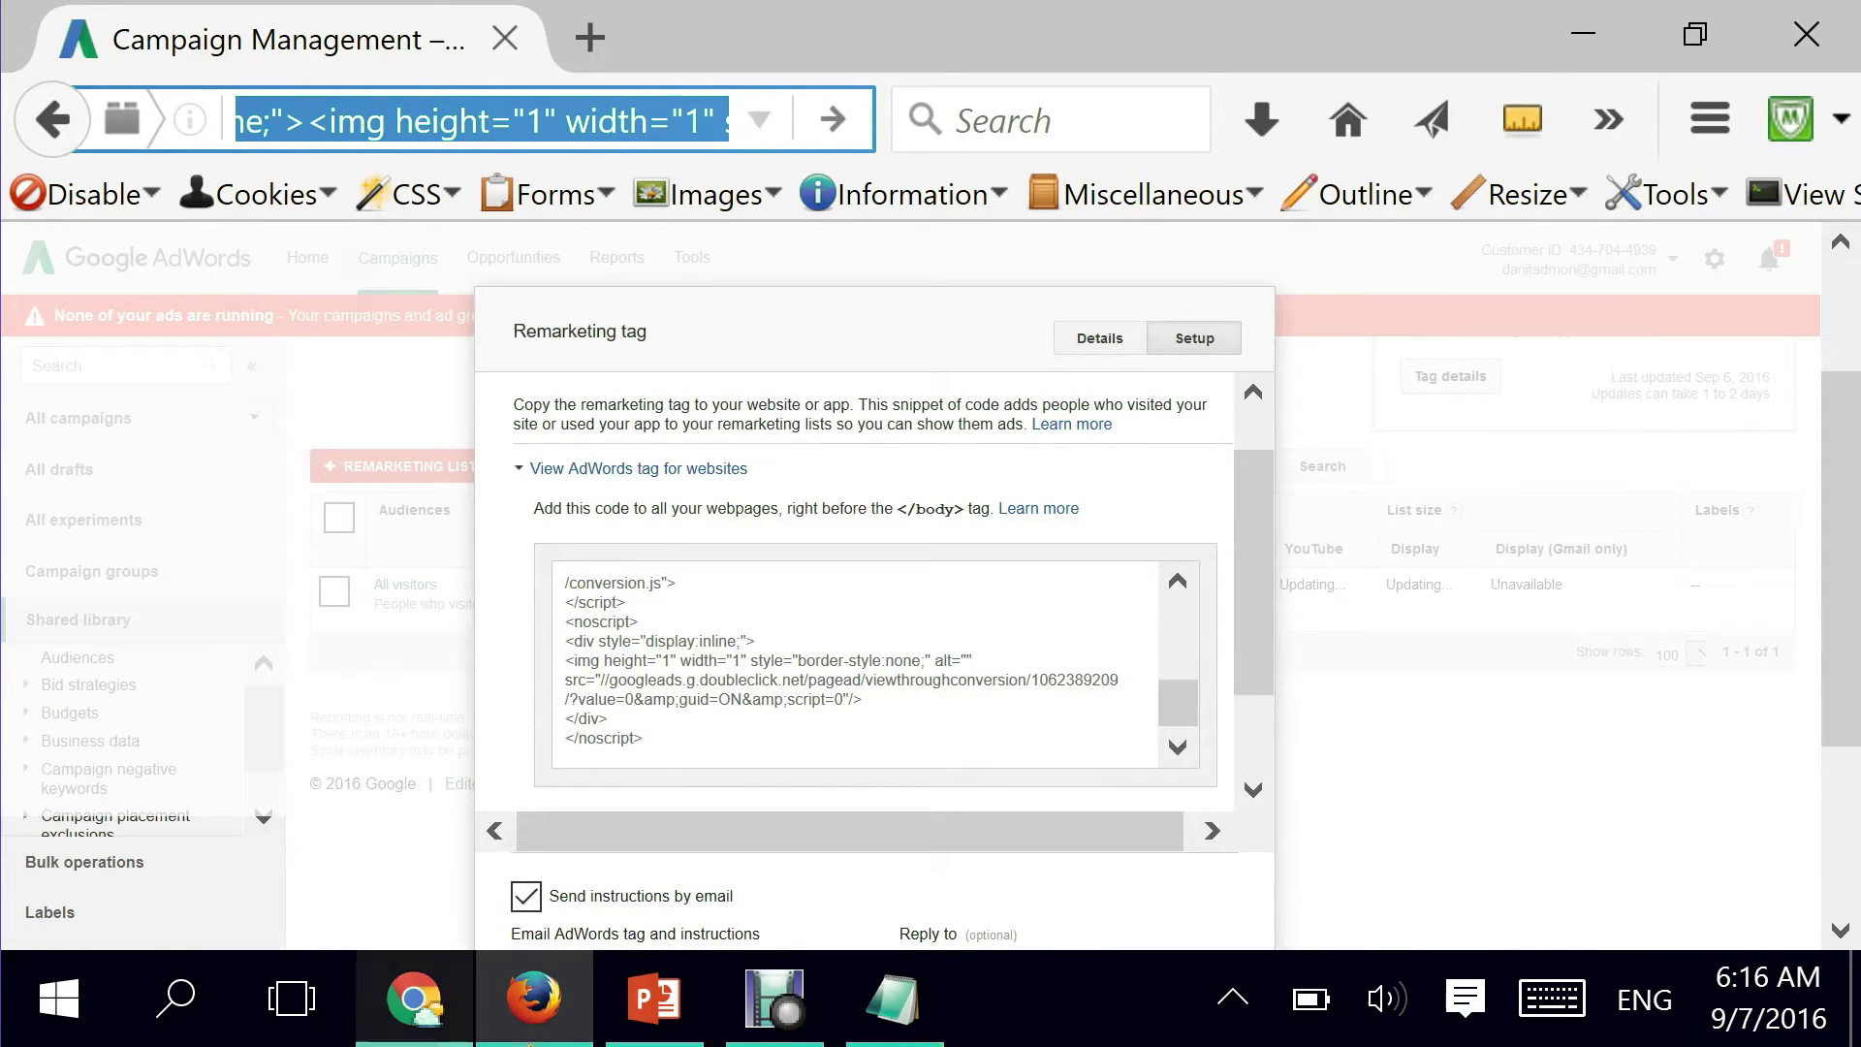
- Switch to Google Tag Manager and scroll the Variables page to User-Defined Variables
mouse_move(443, 1022)
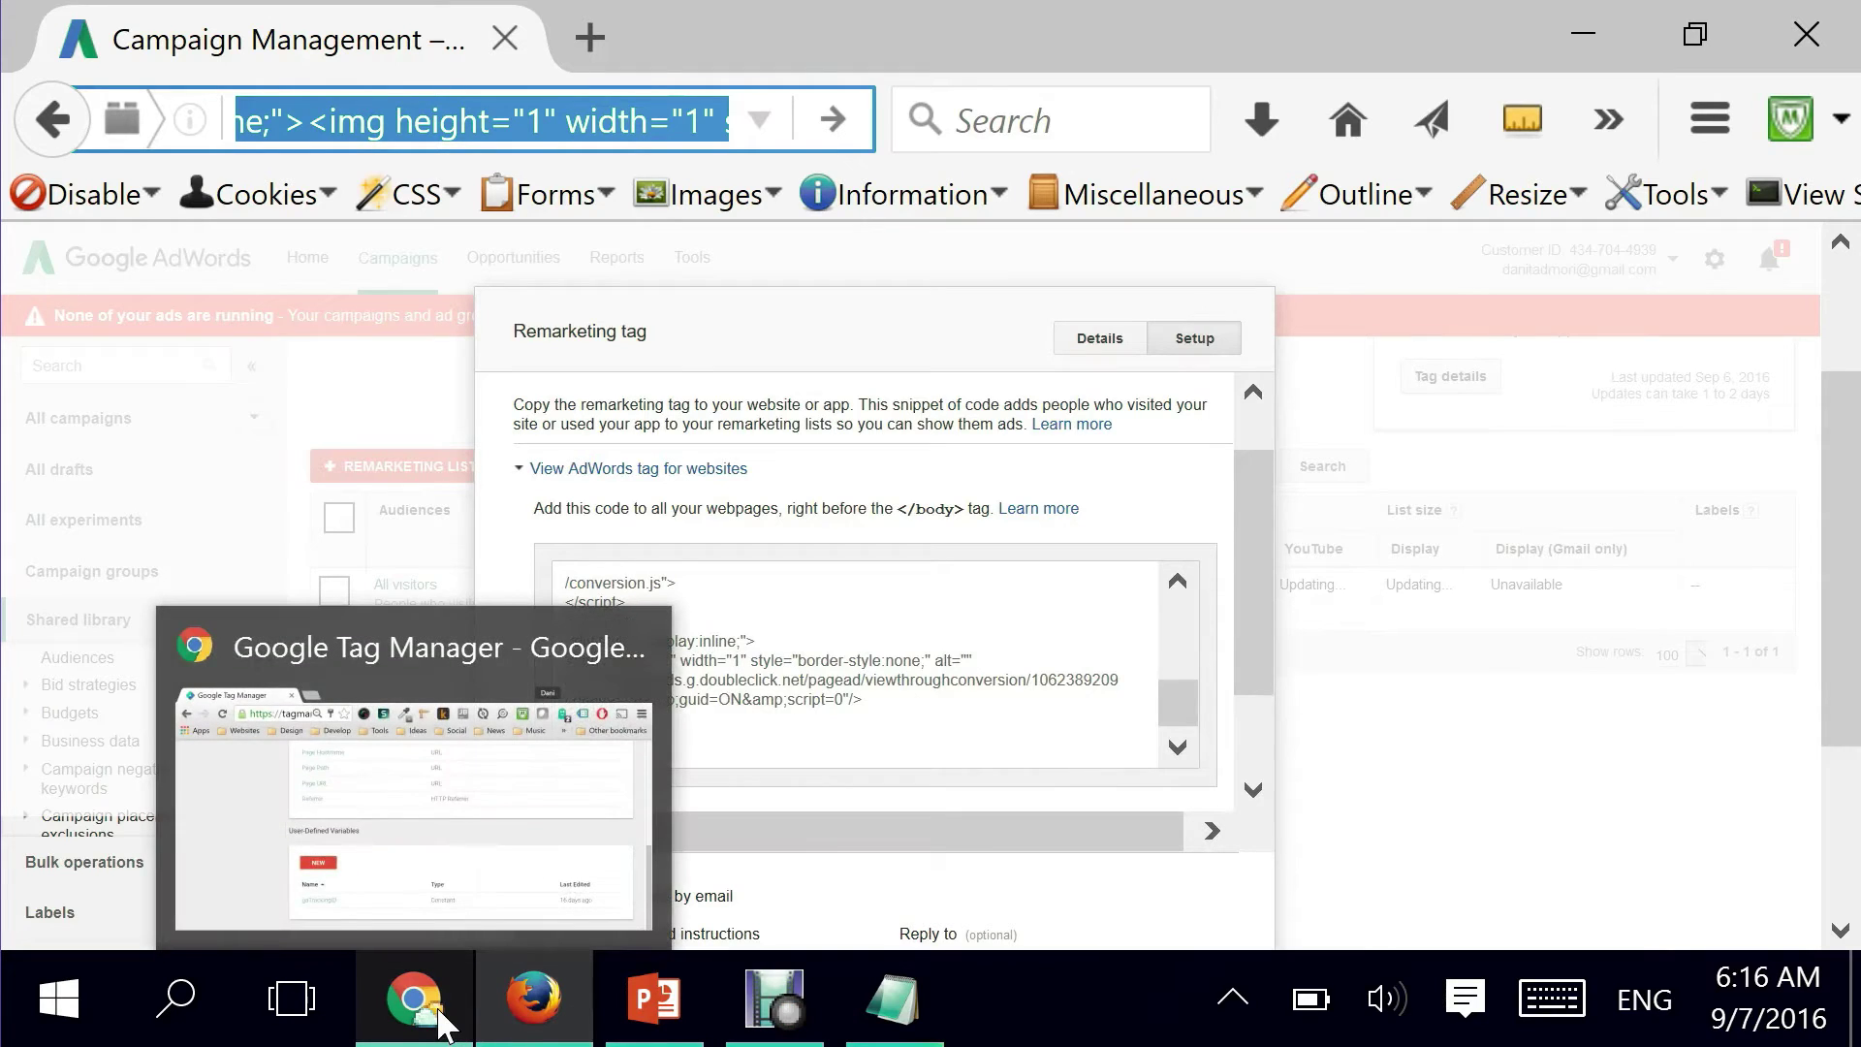
click(441, 1022)
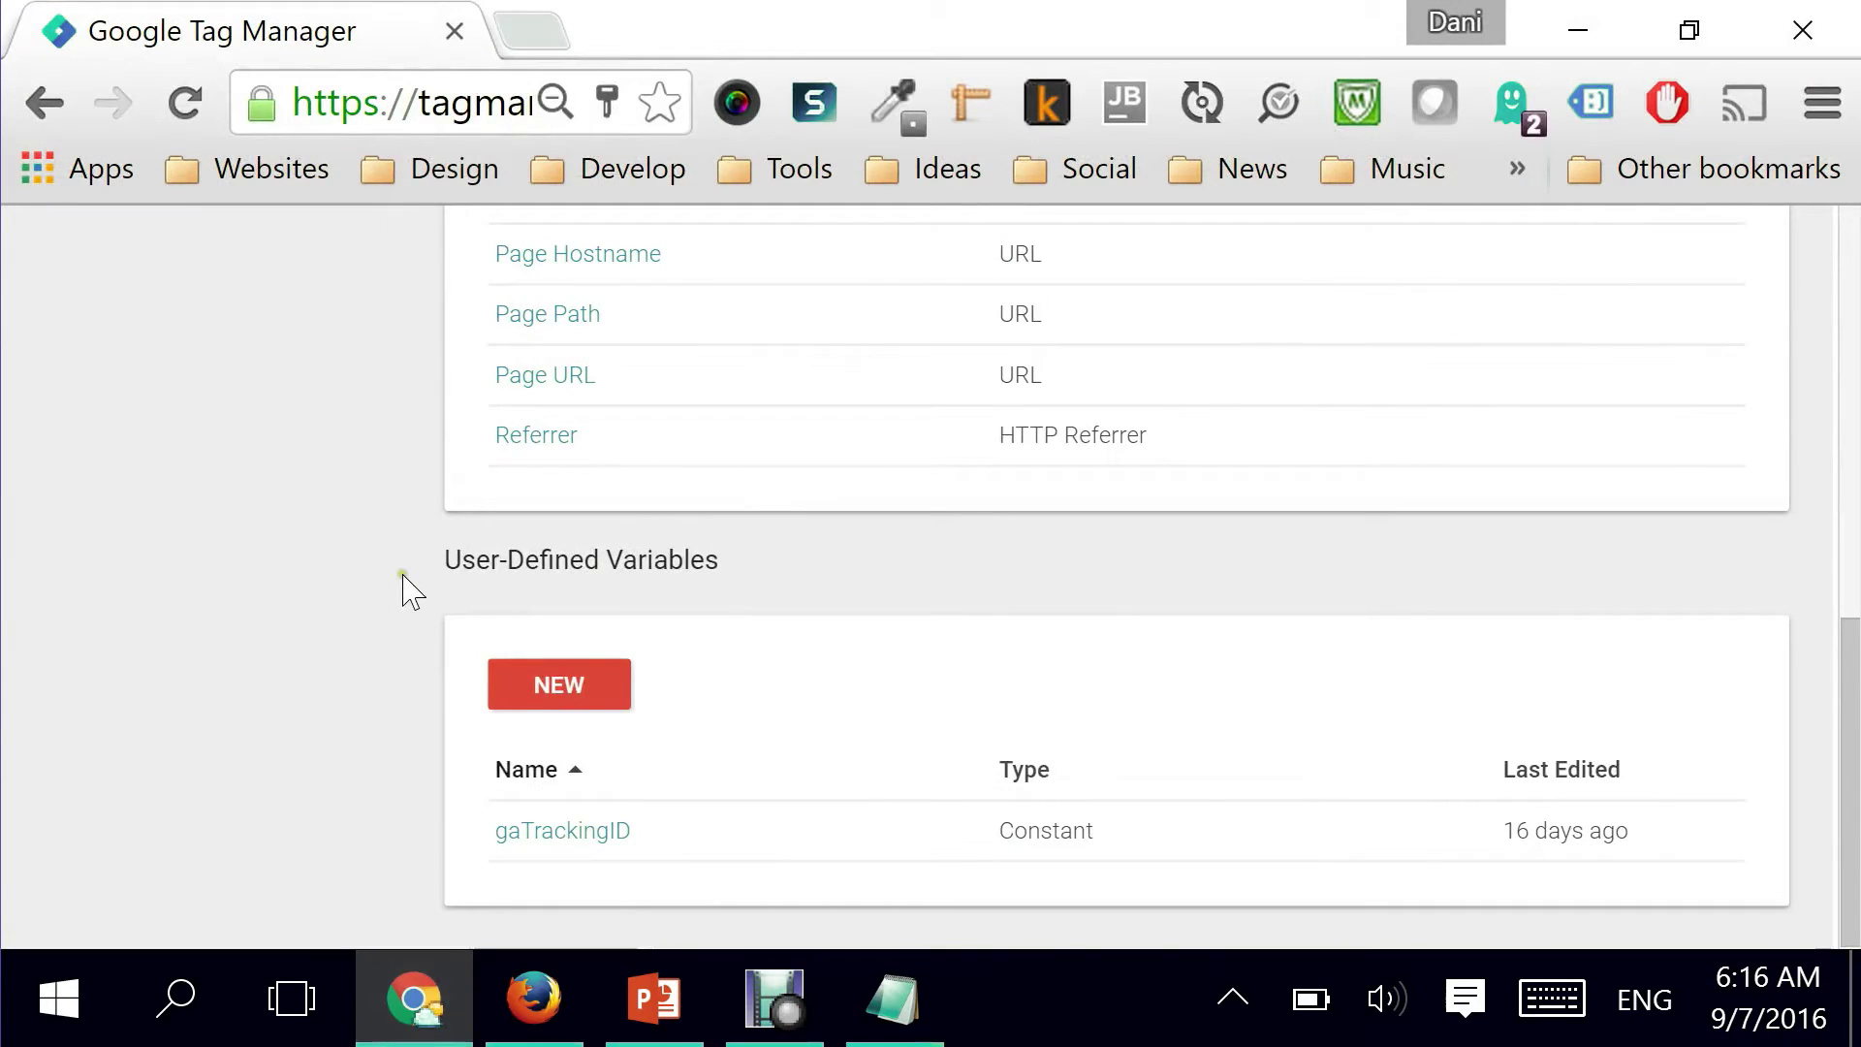
drag(1850, 679, 1839, 207)
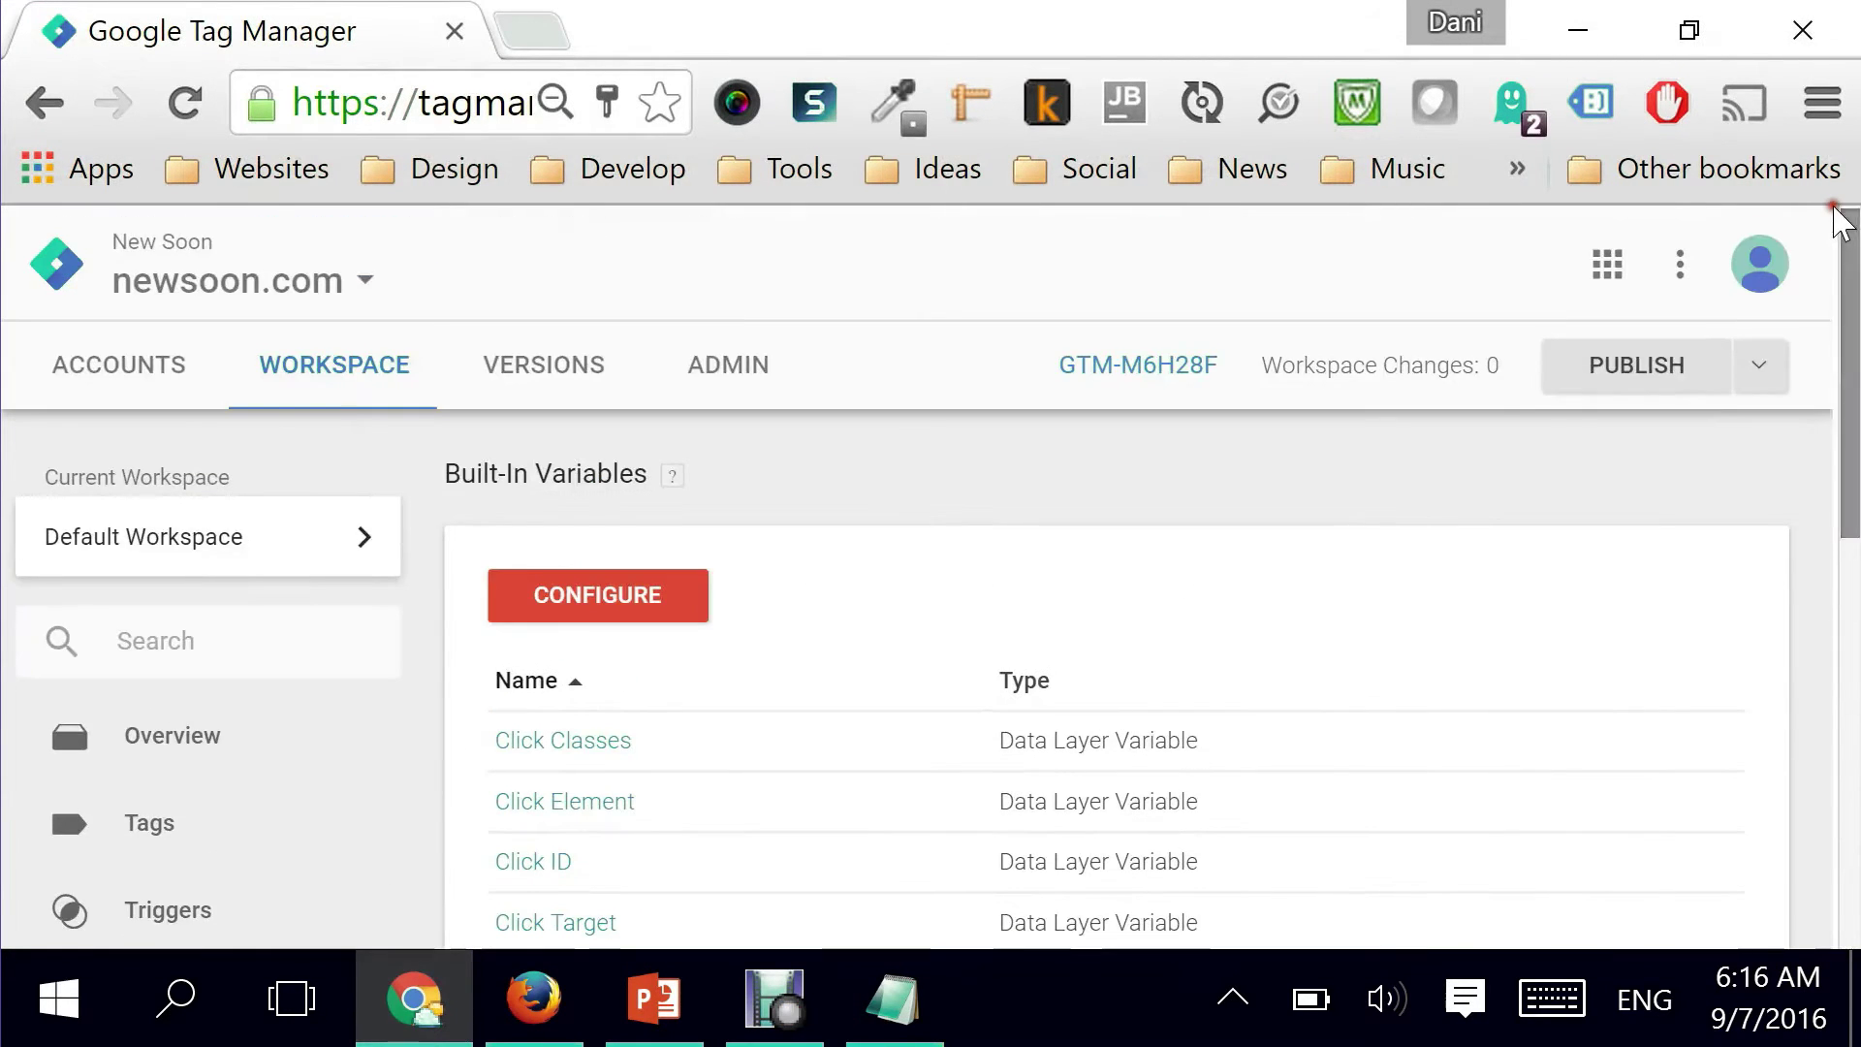
drag(1850, 378, 1849, 787)
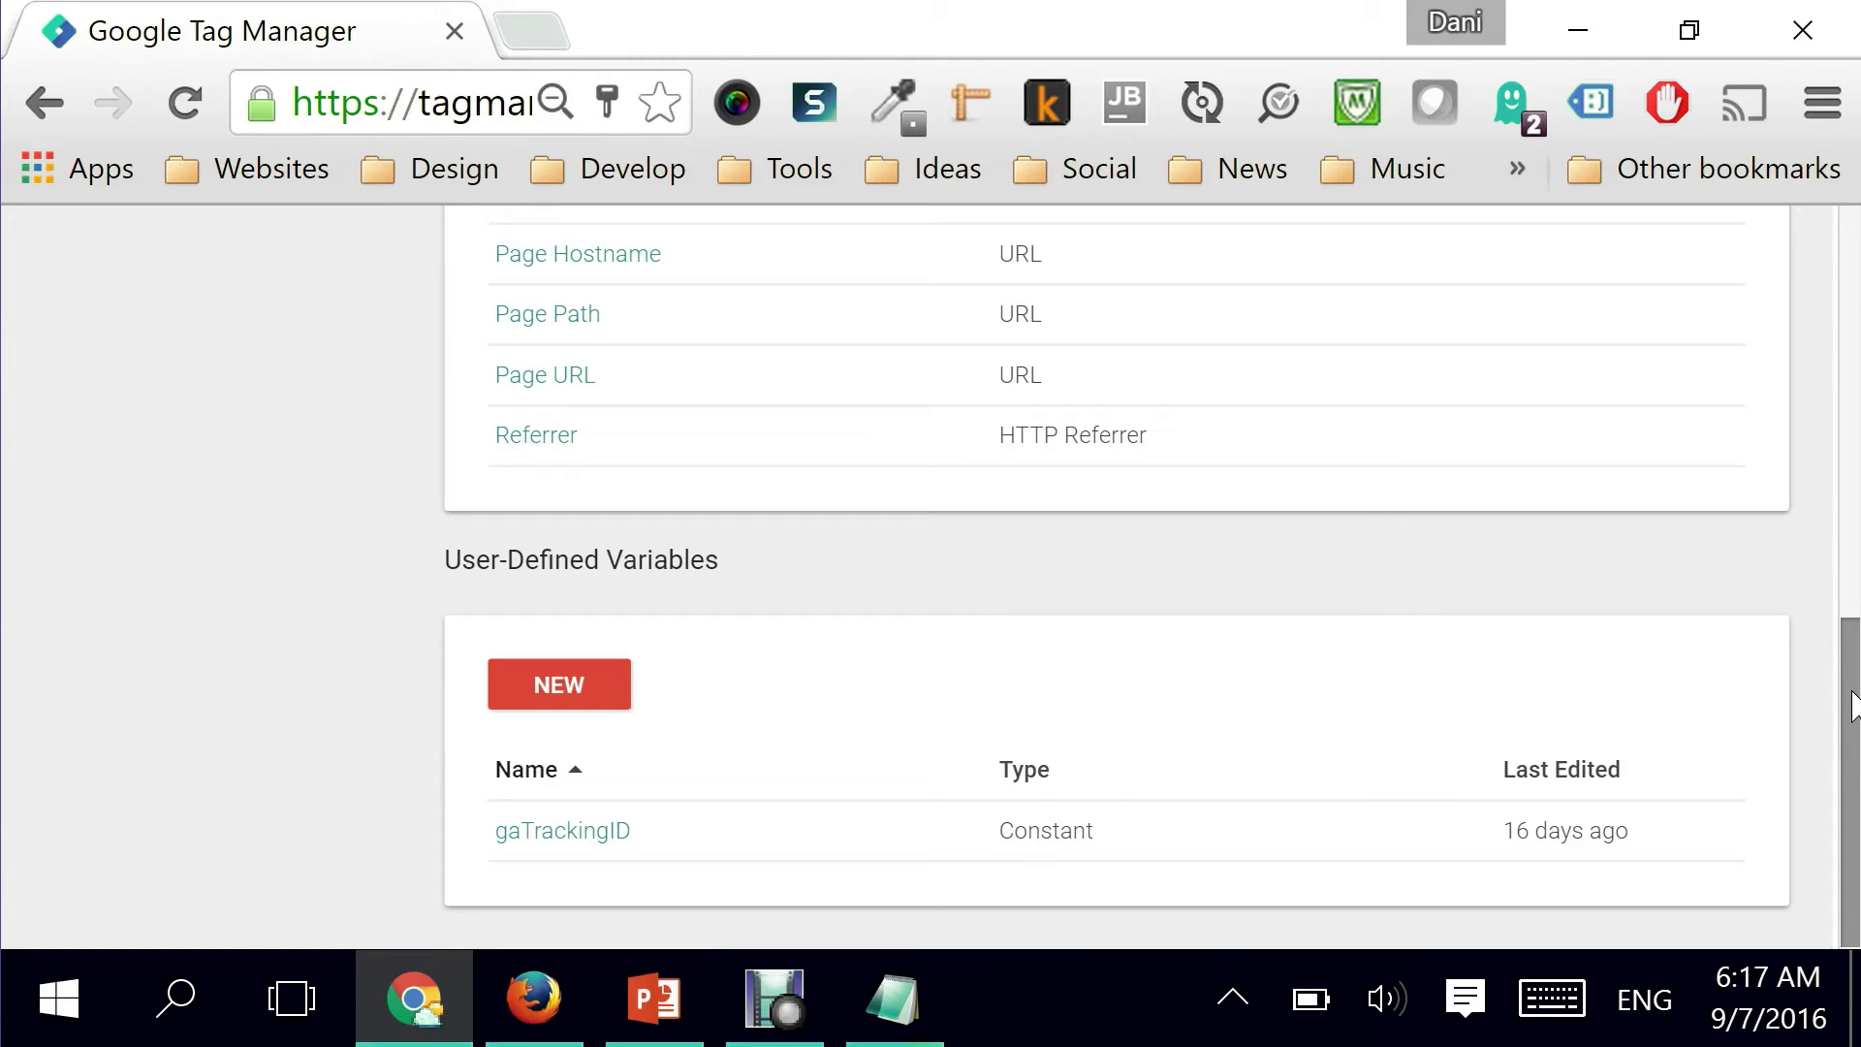
mouse_move(1847, 793)
mouse_down()
mouse_move(1846, 380)
mouse_move(1855, 775)
mouse_up()
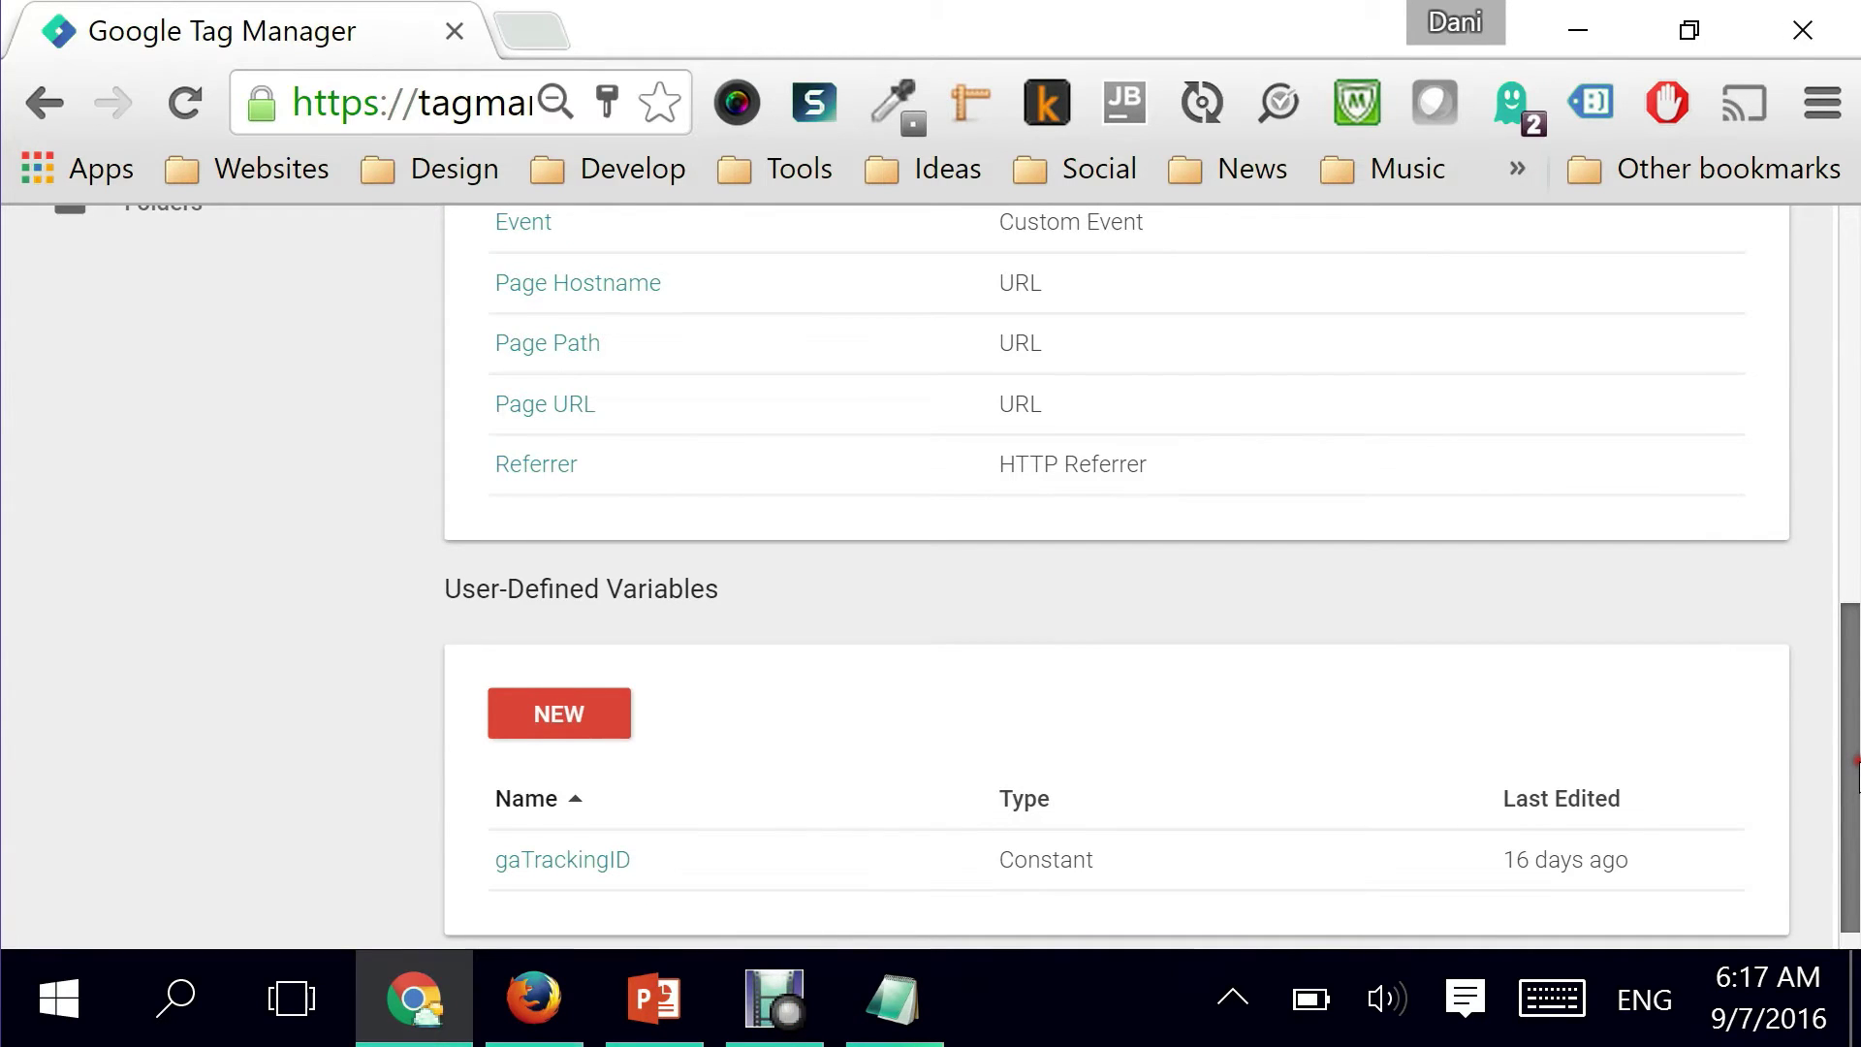
drag(1855, 775, 1855, 819)
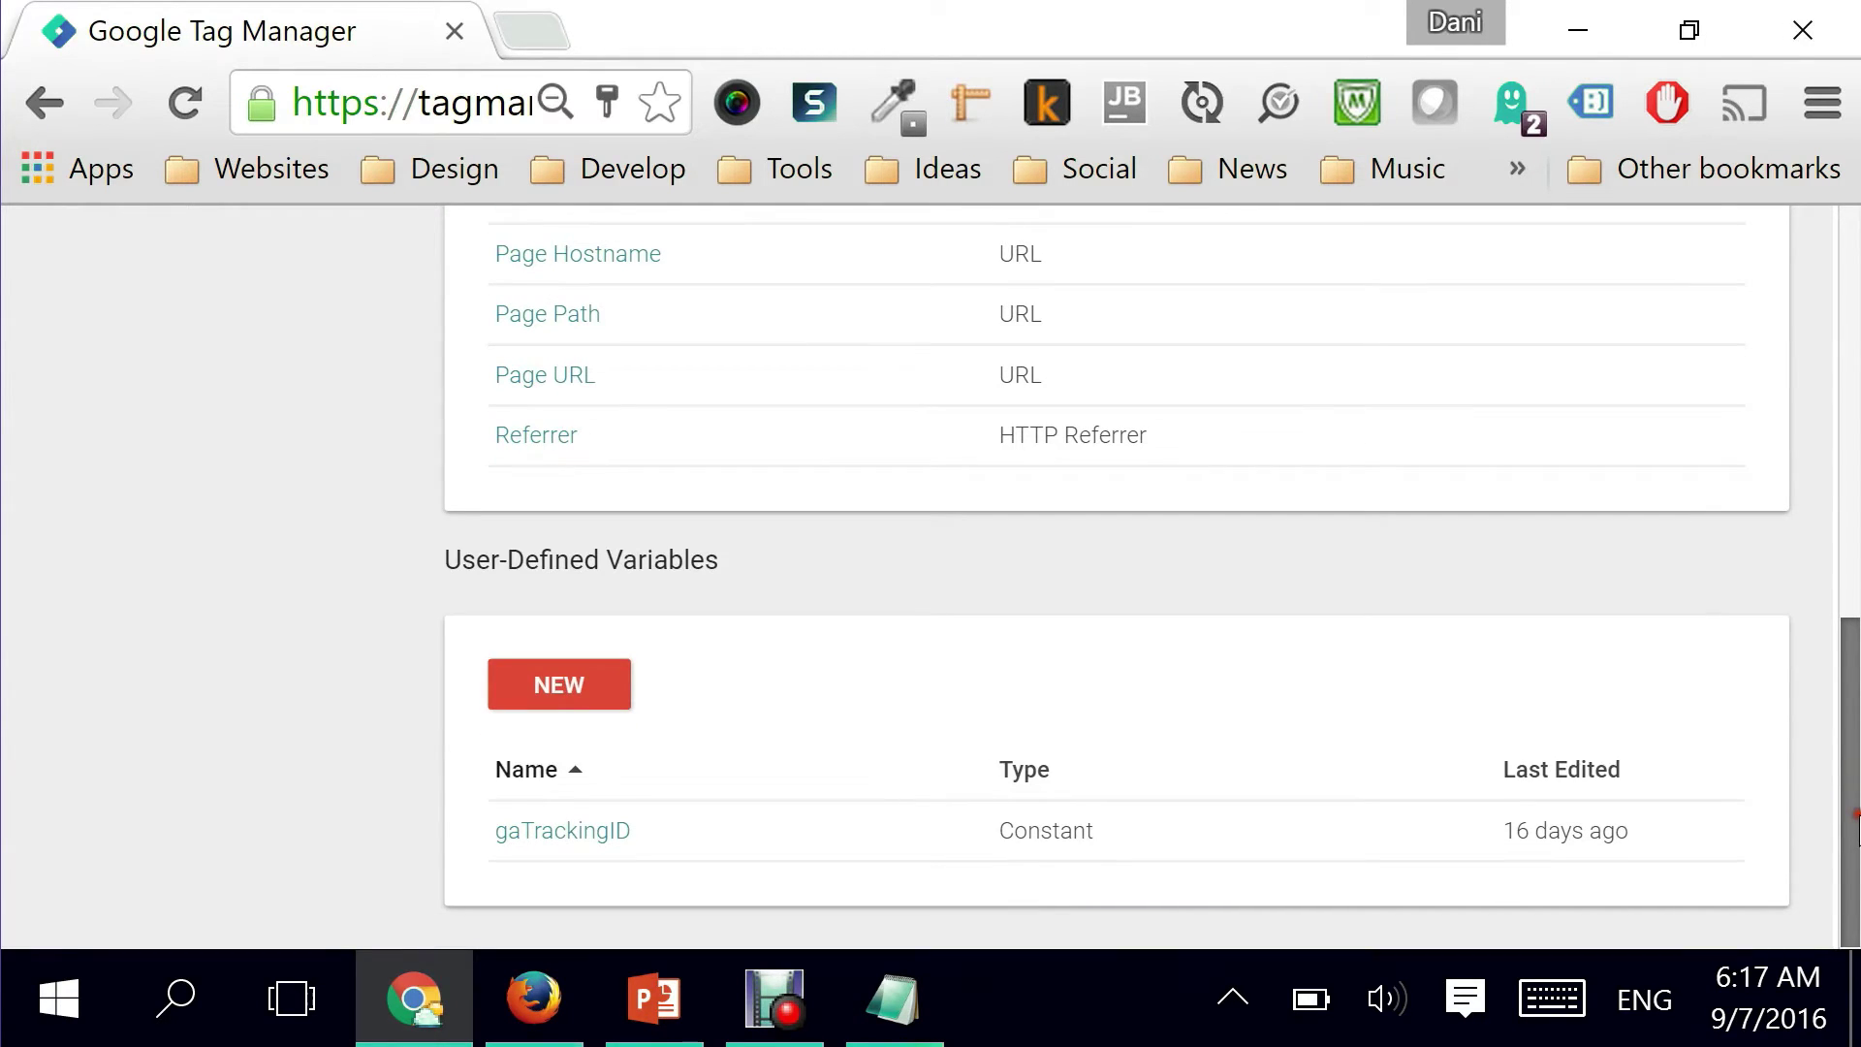
- Create a new user-defined variable named gaConversionID
click(521, 719)
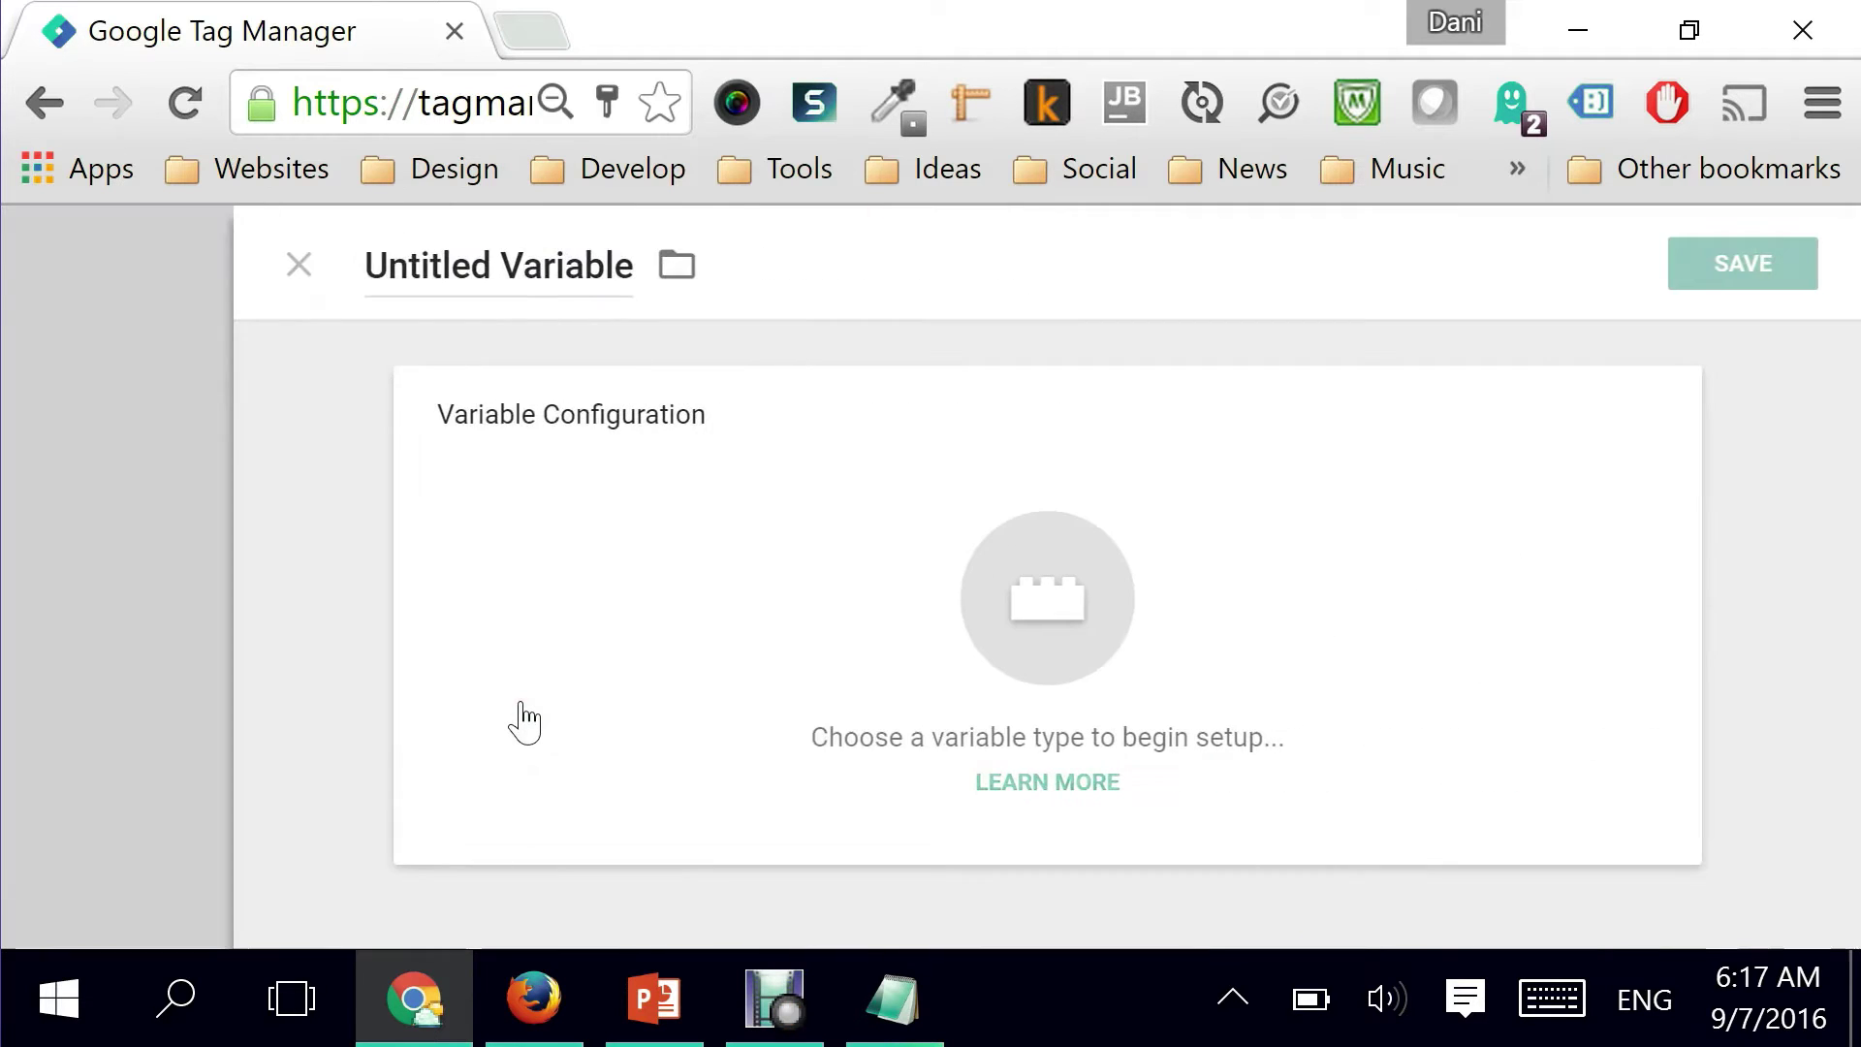
click(417, 275)
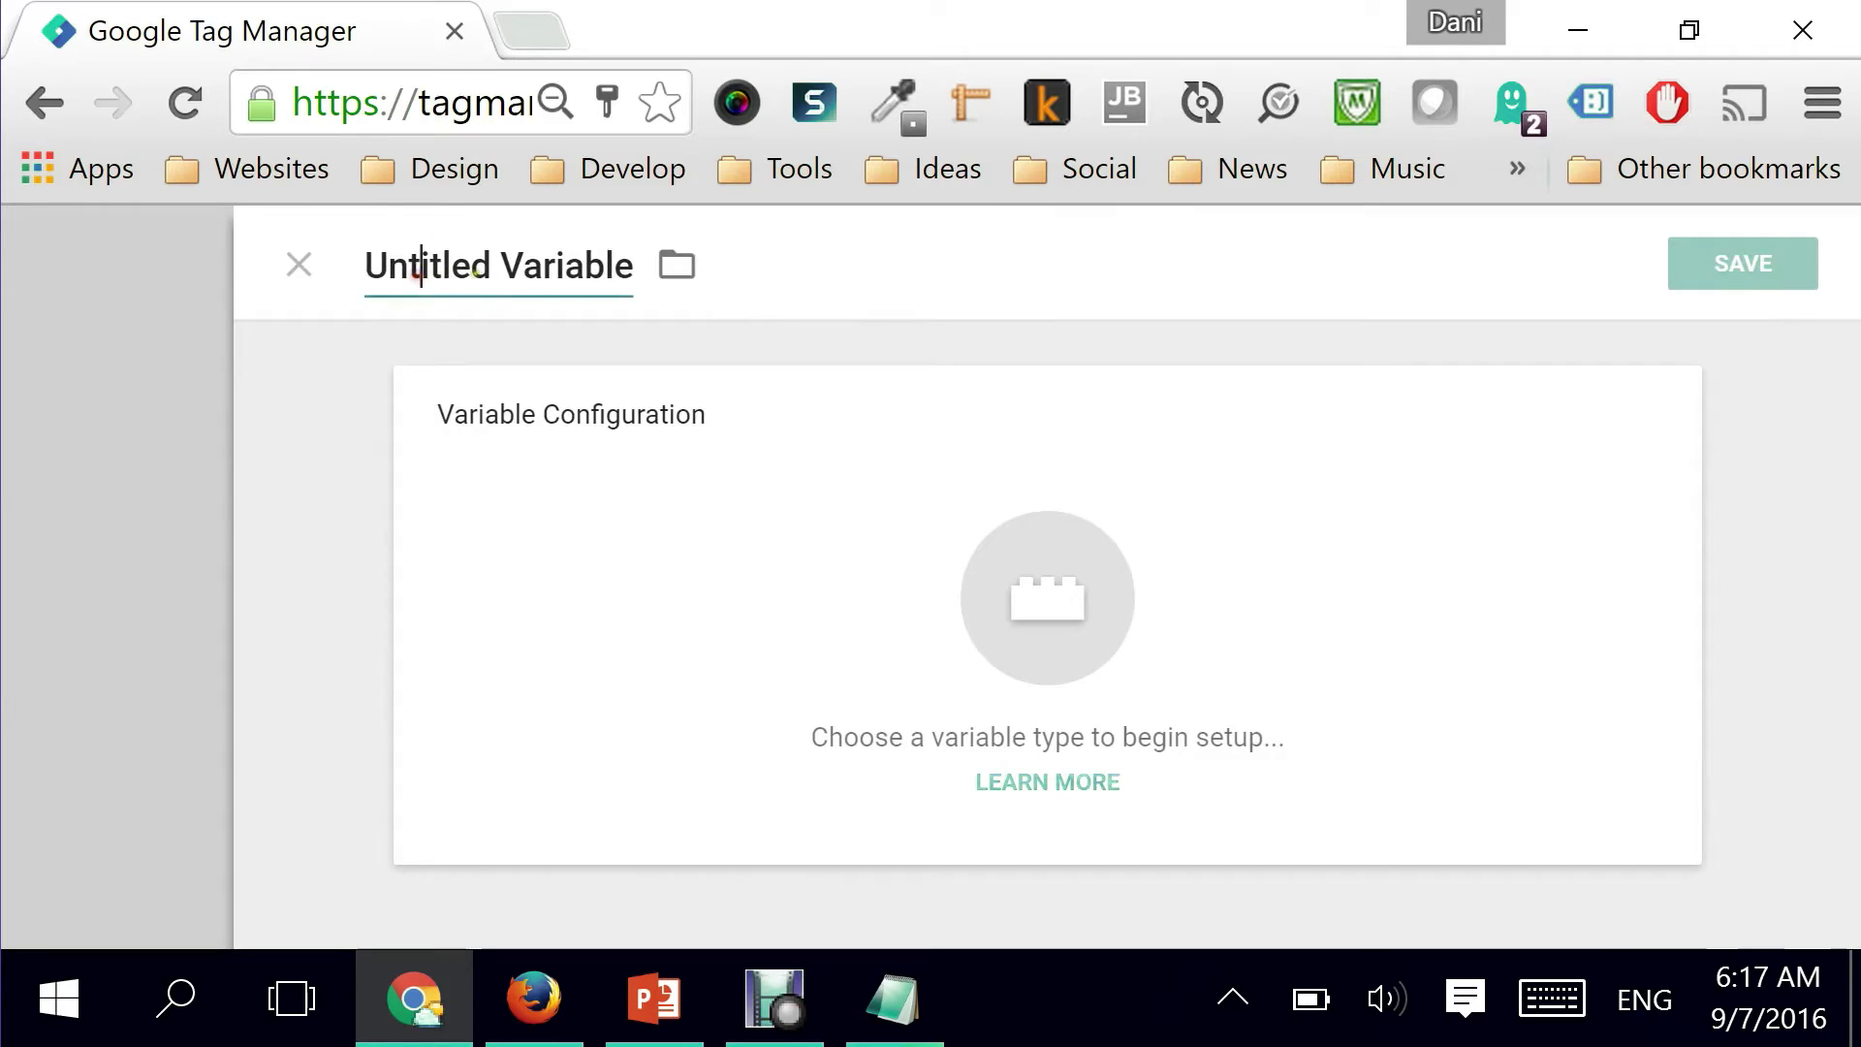
drag(638, 267, 360, 266)
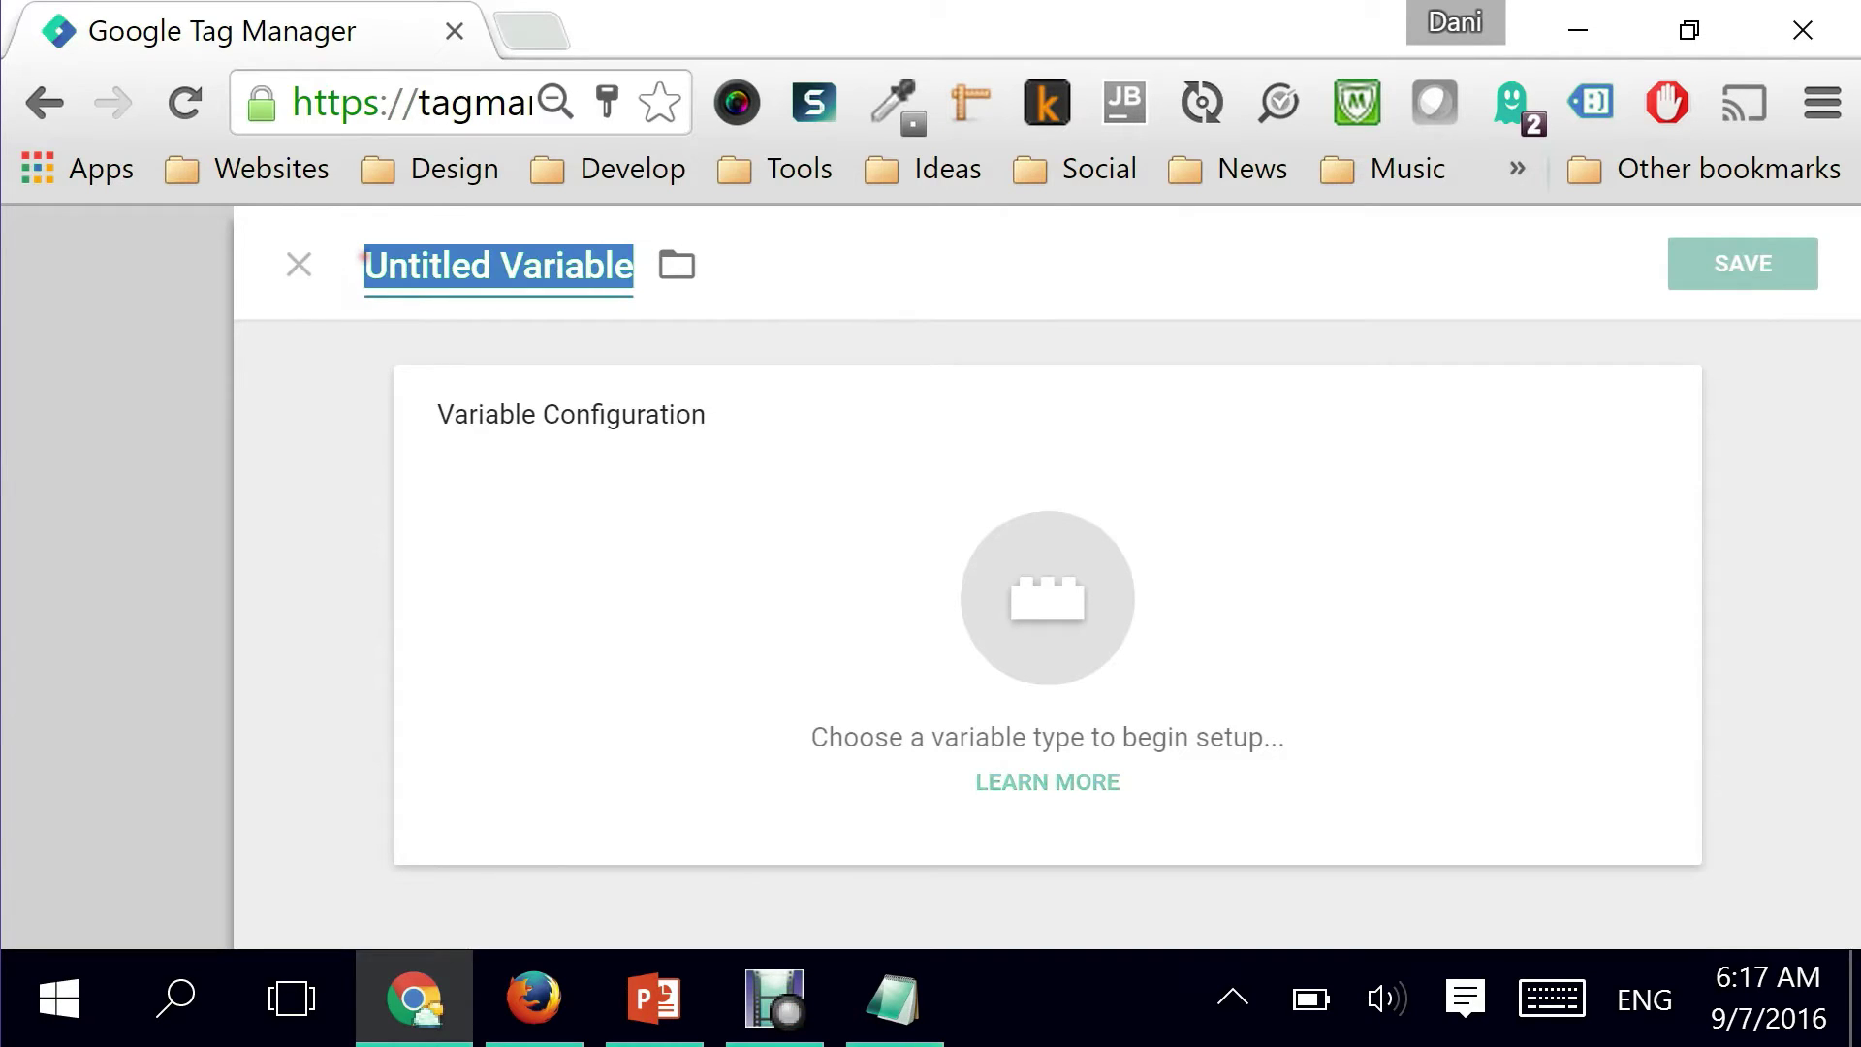
text(gaConves)
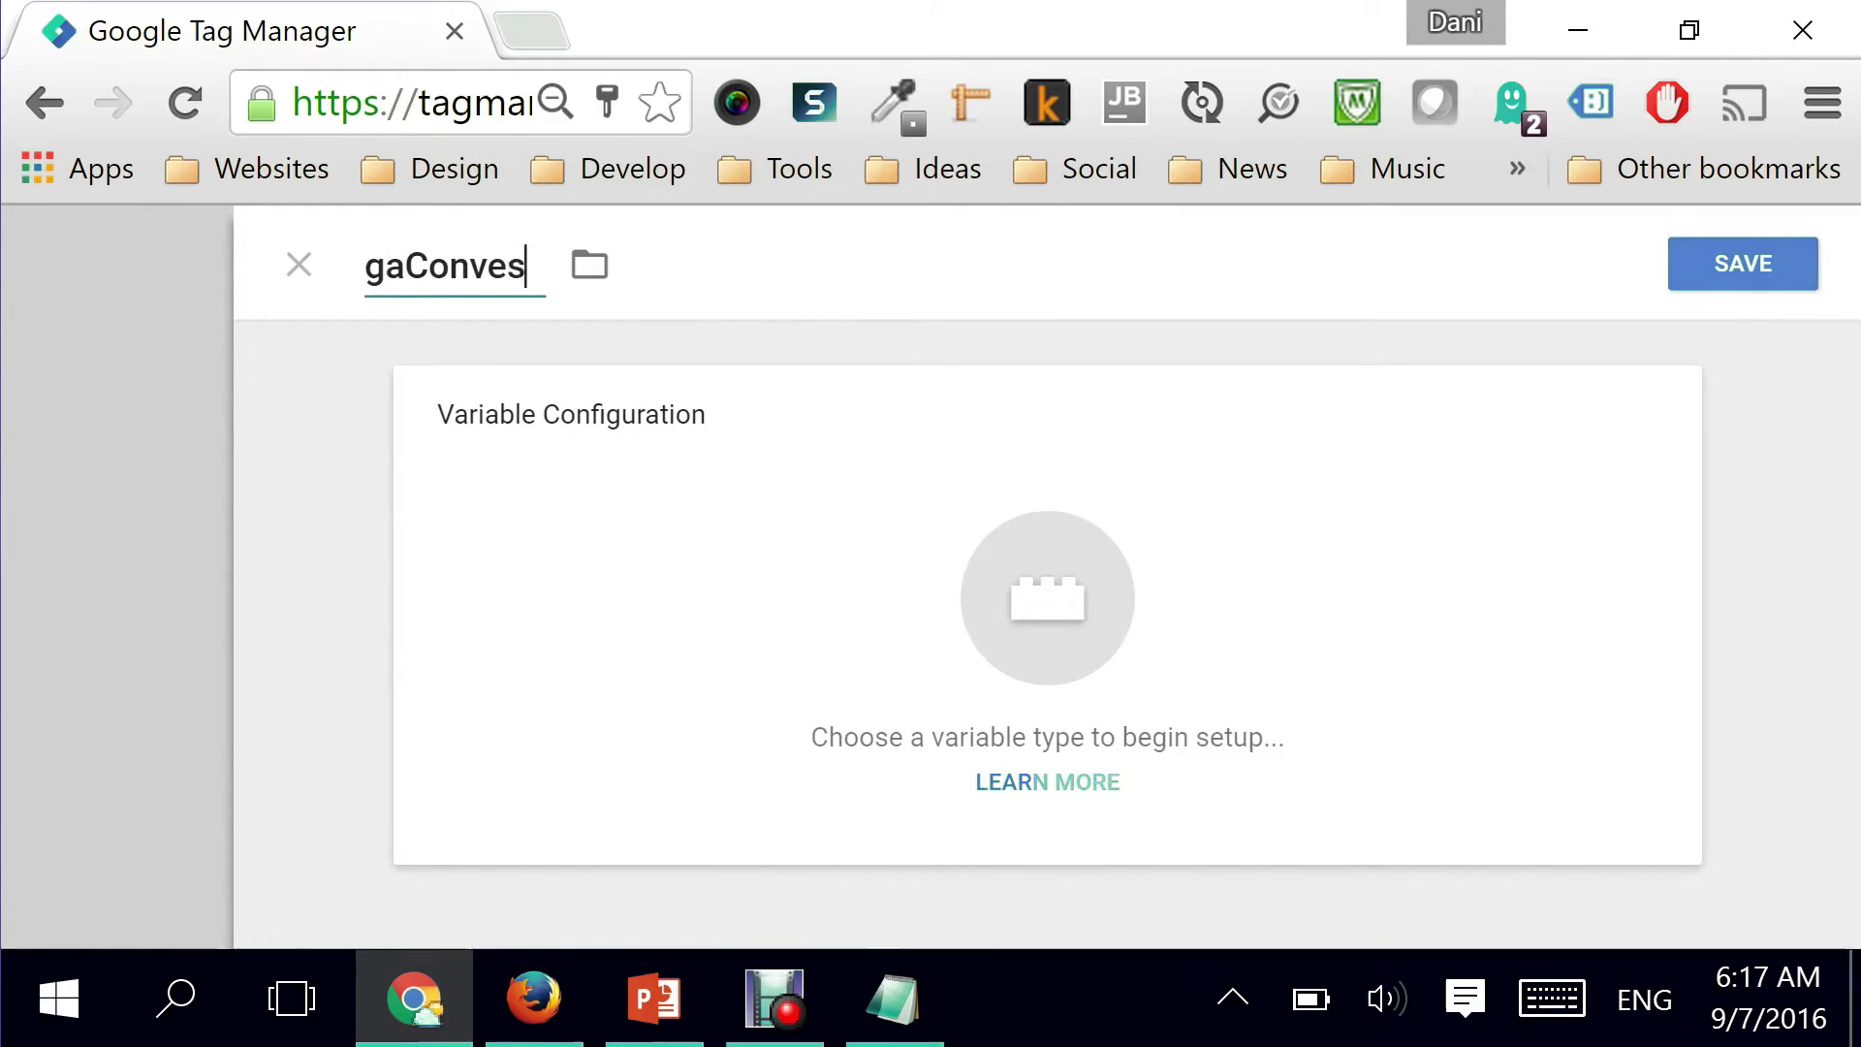
key(BackSpace)
text(r)
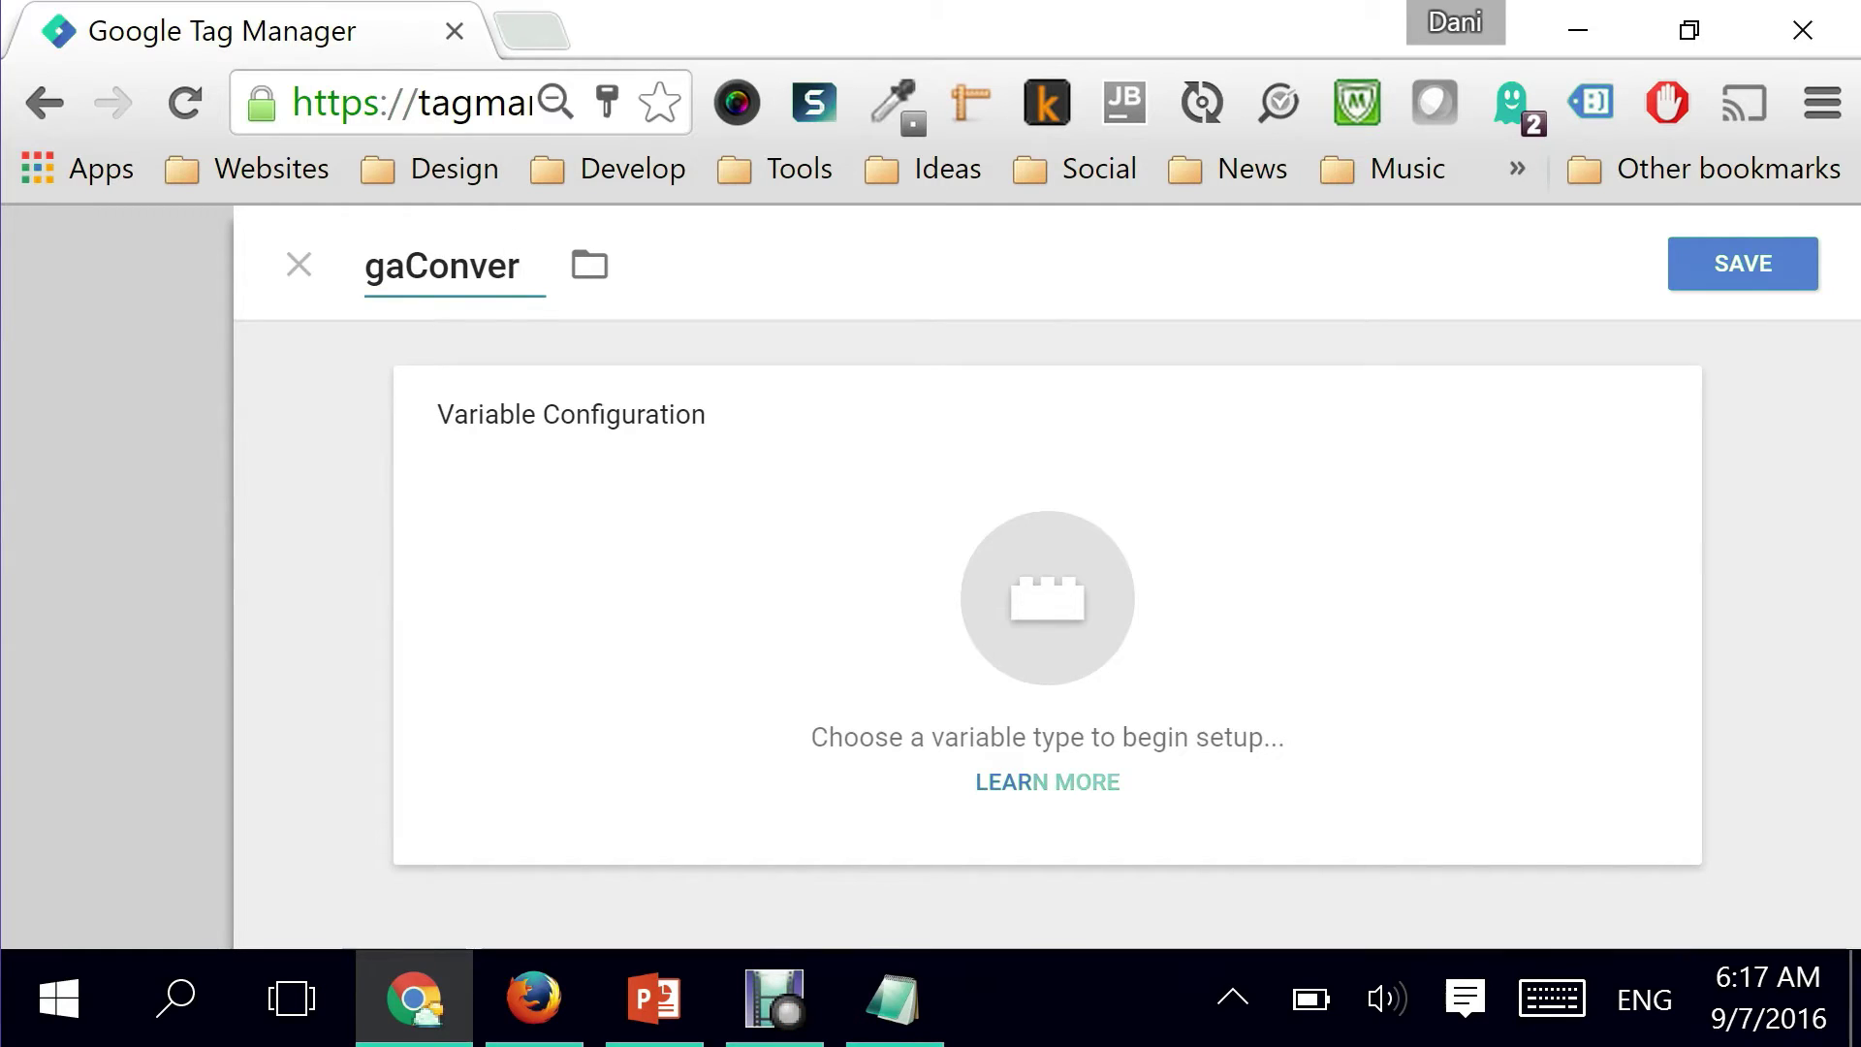
text(sionT)
key(BackSpace)
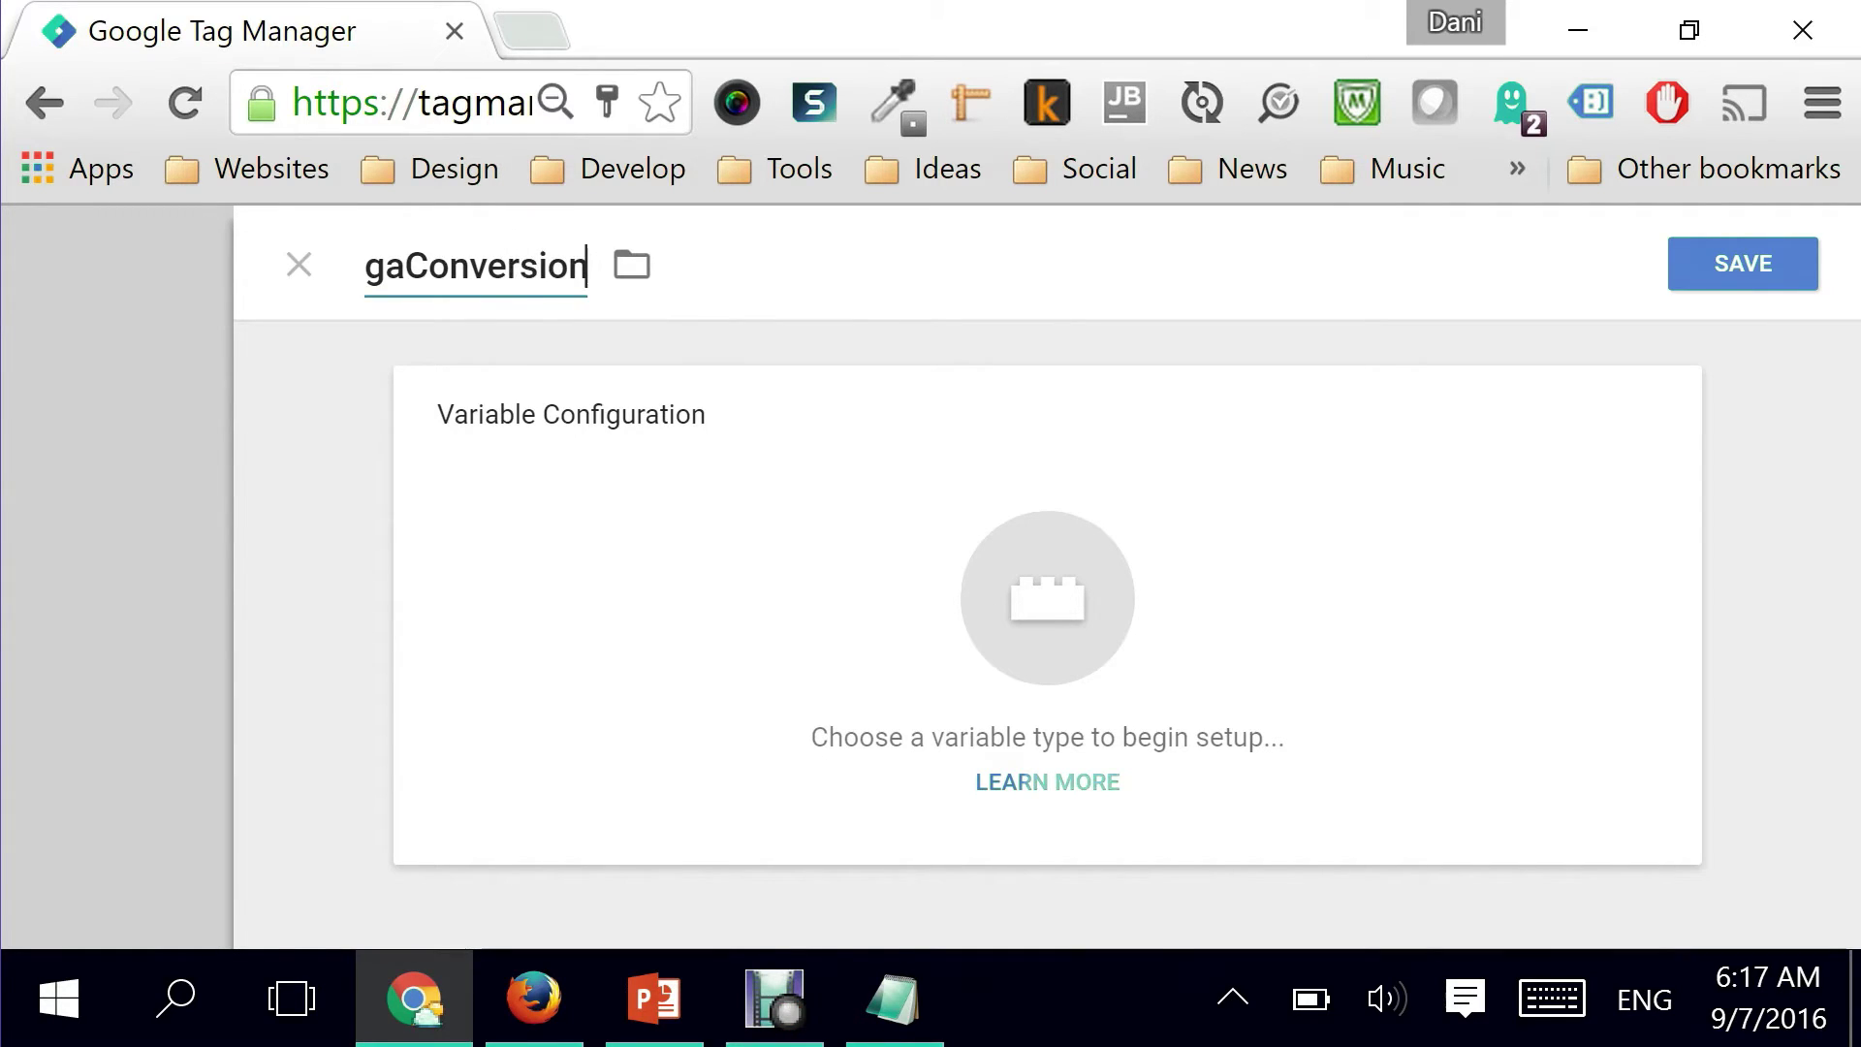
text(ID)
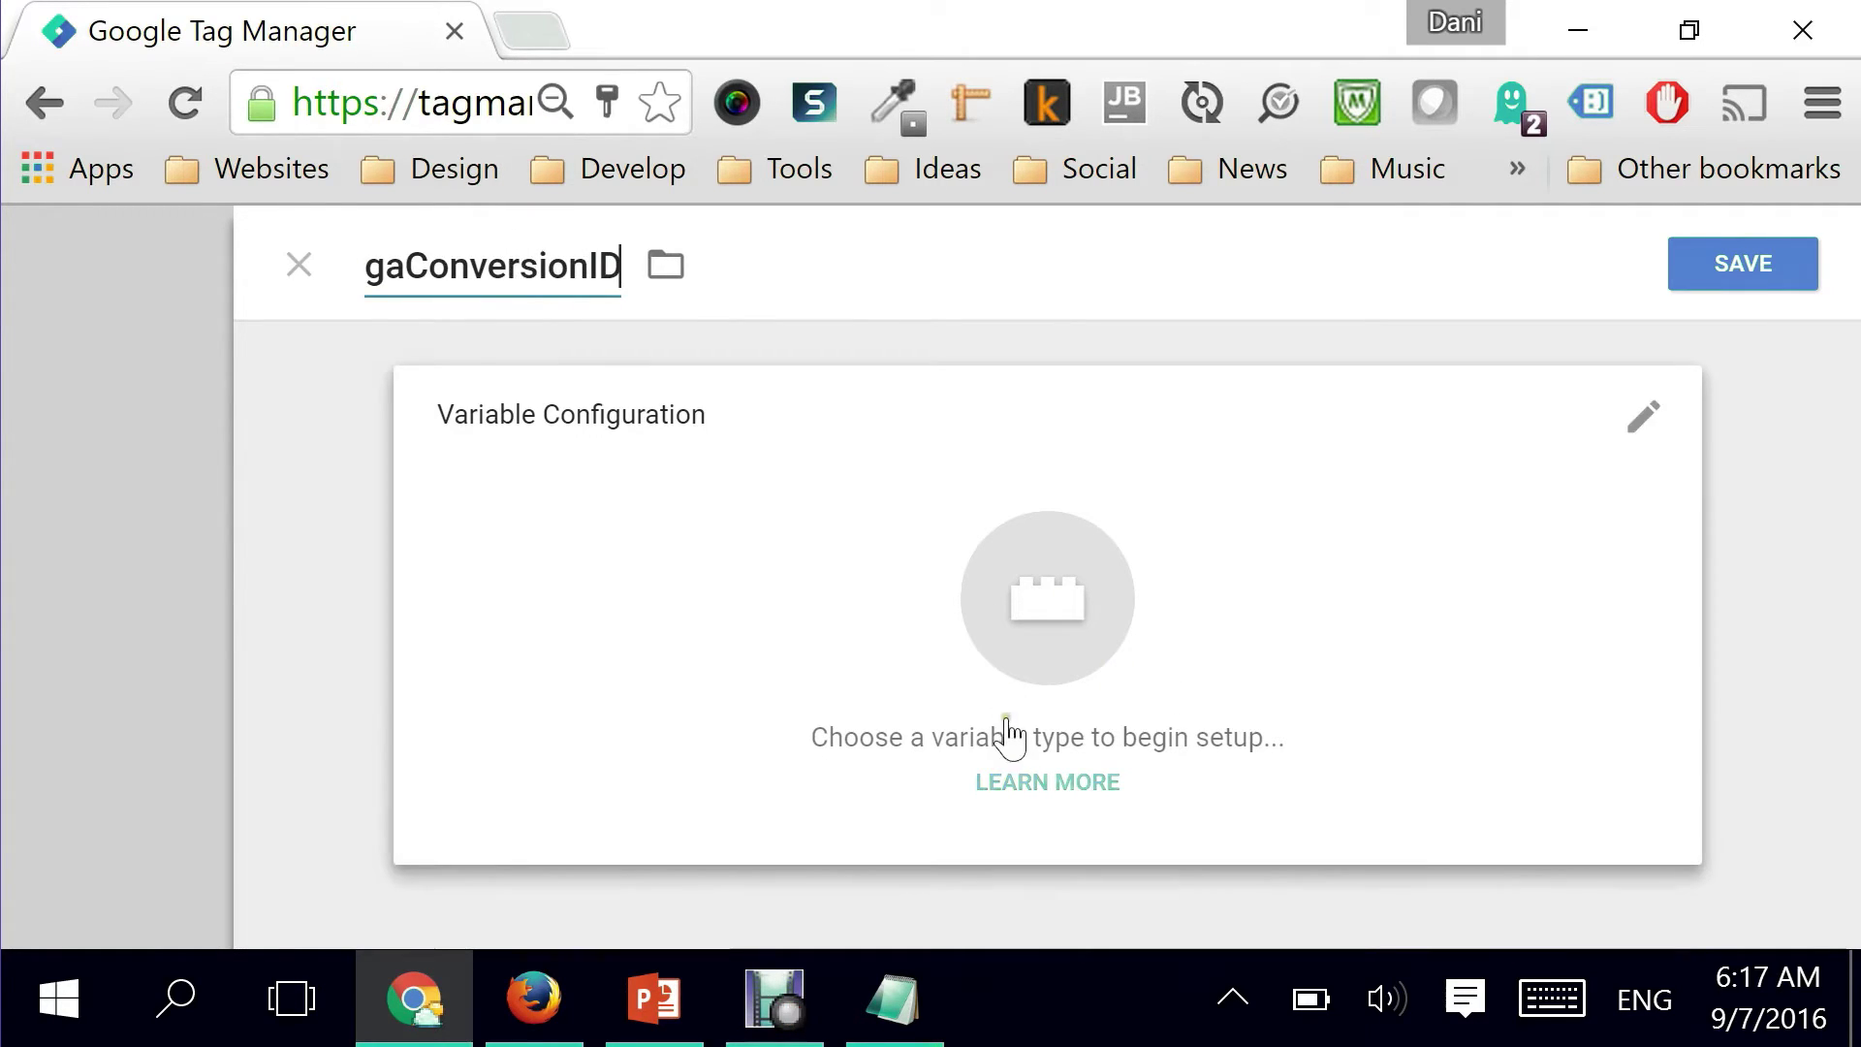
click(1646, 419)
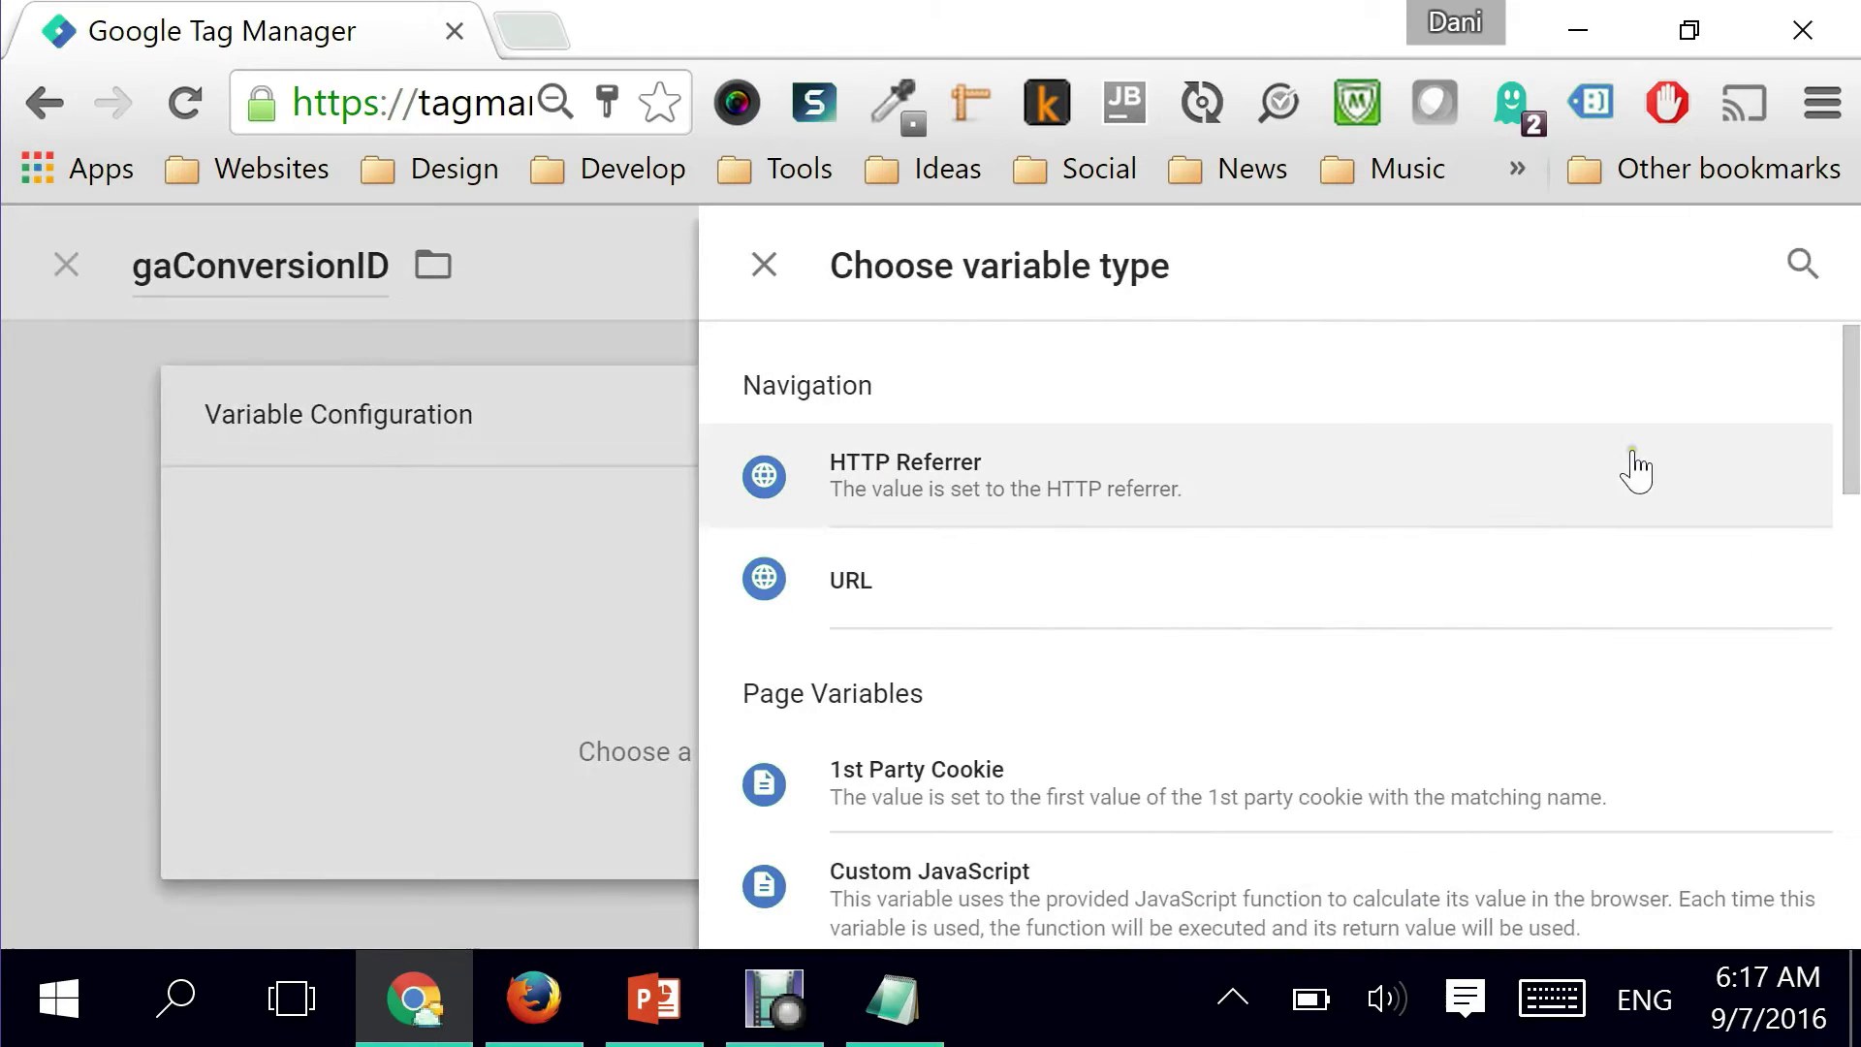
drag(1846, 453, 1815, 718)
click(864, 636)
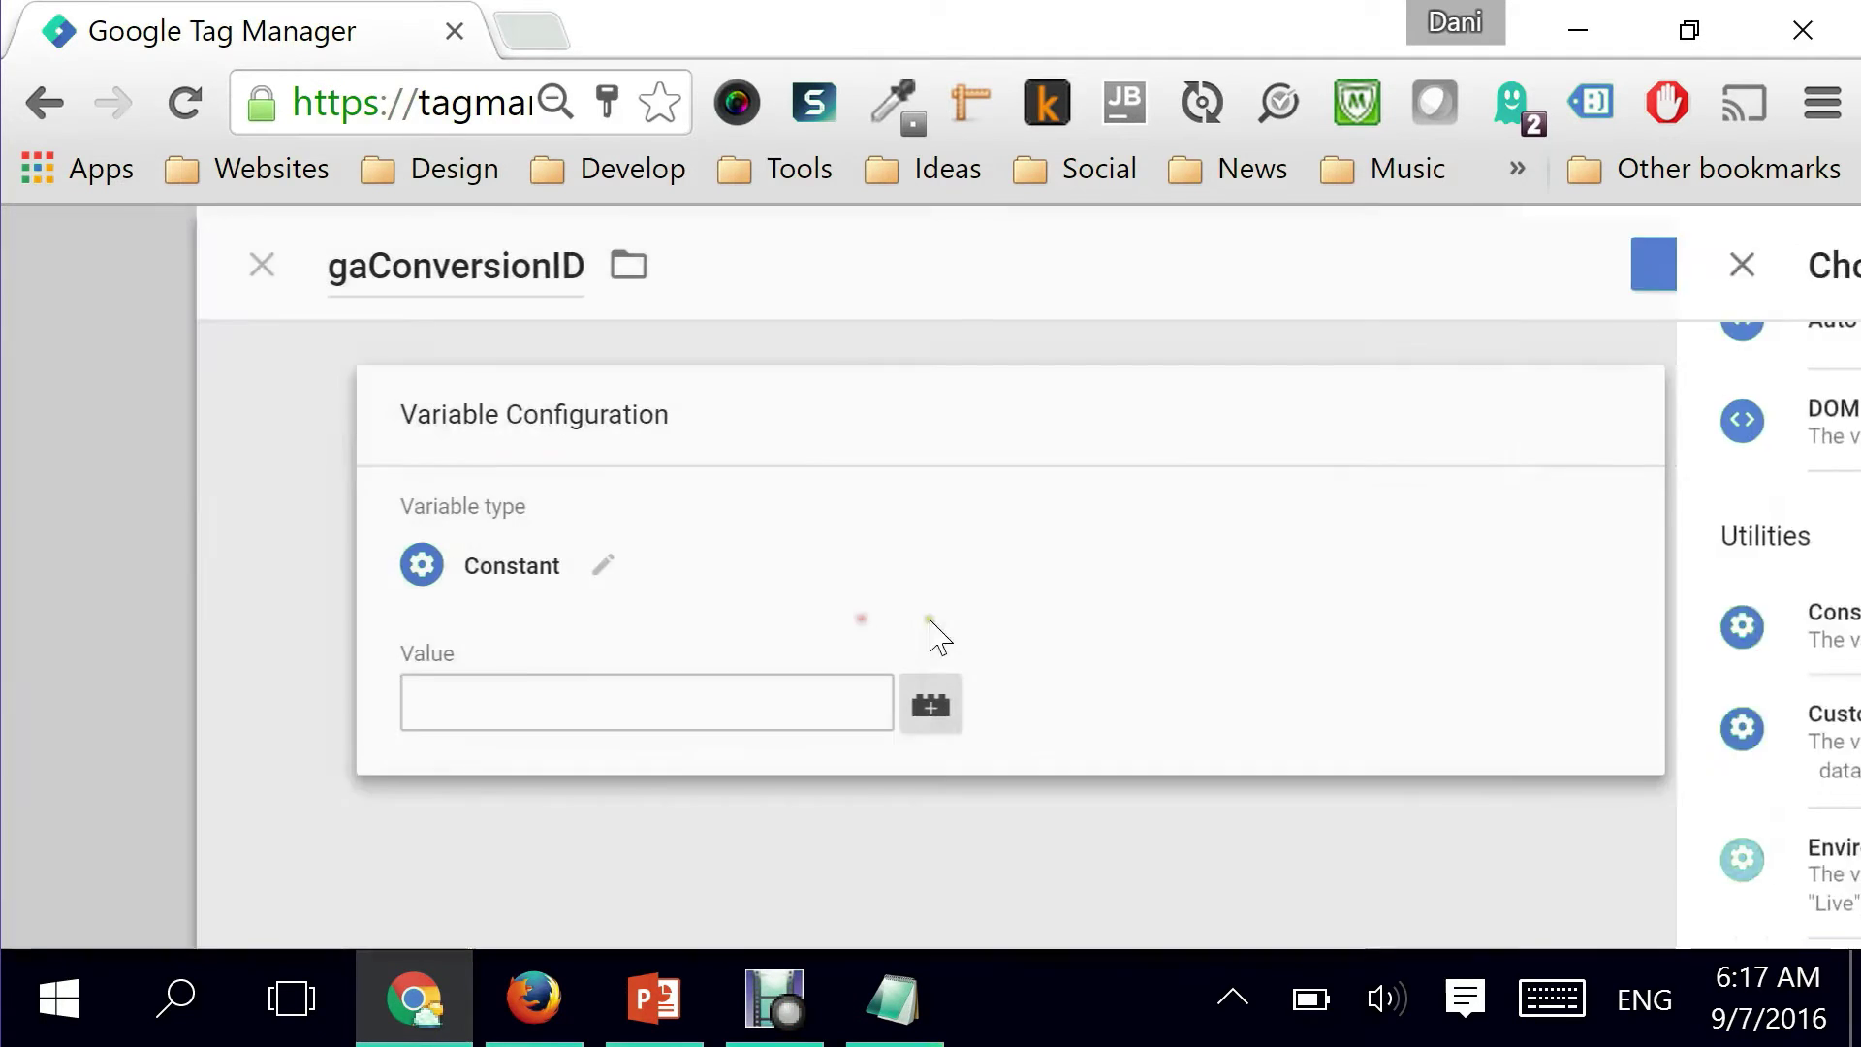
click(501, 716)
key(ctrl+v)
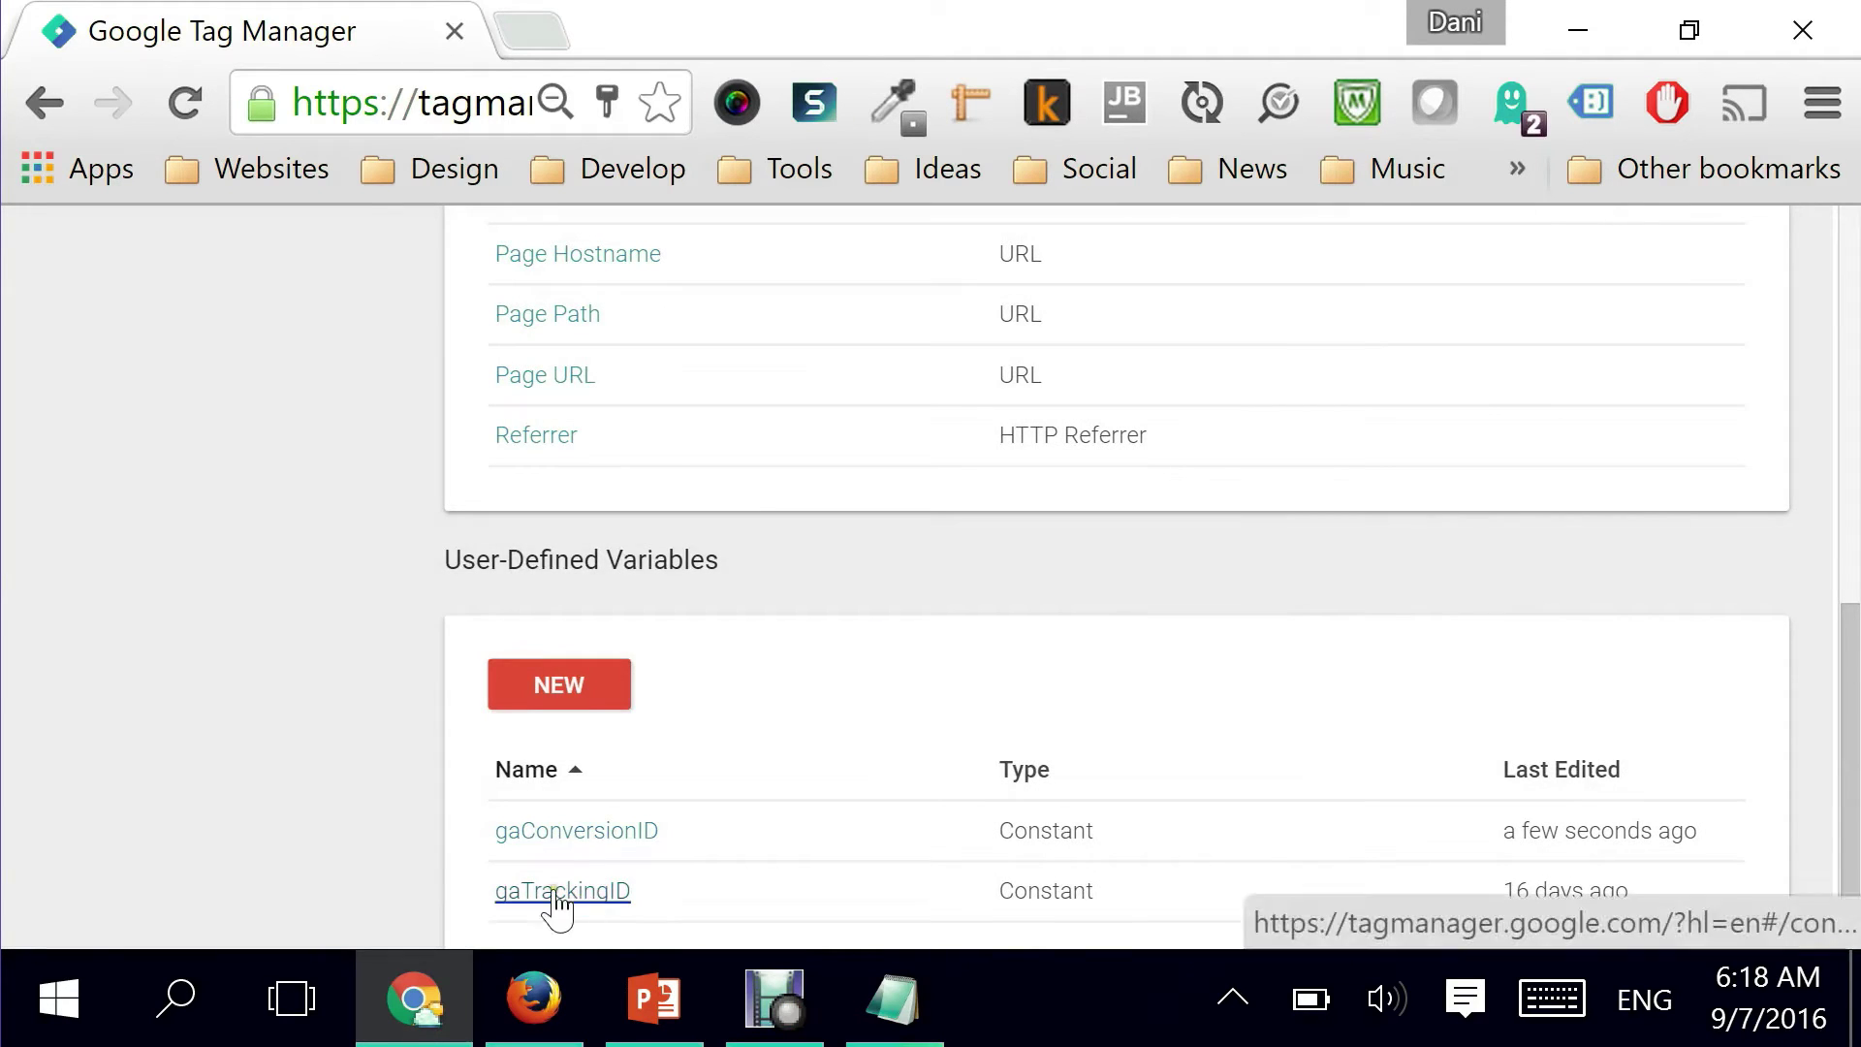
drag(1849, 795, 1850, 388)
- Go to the Tags list and start a new tag
scroll(349, 775, down, 2)
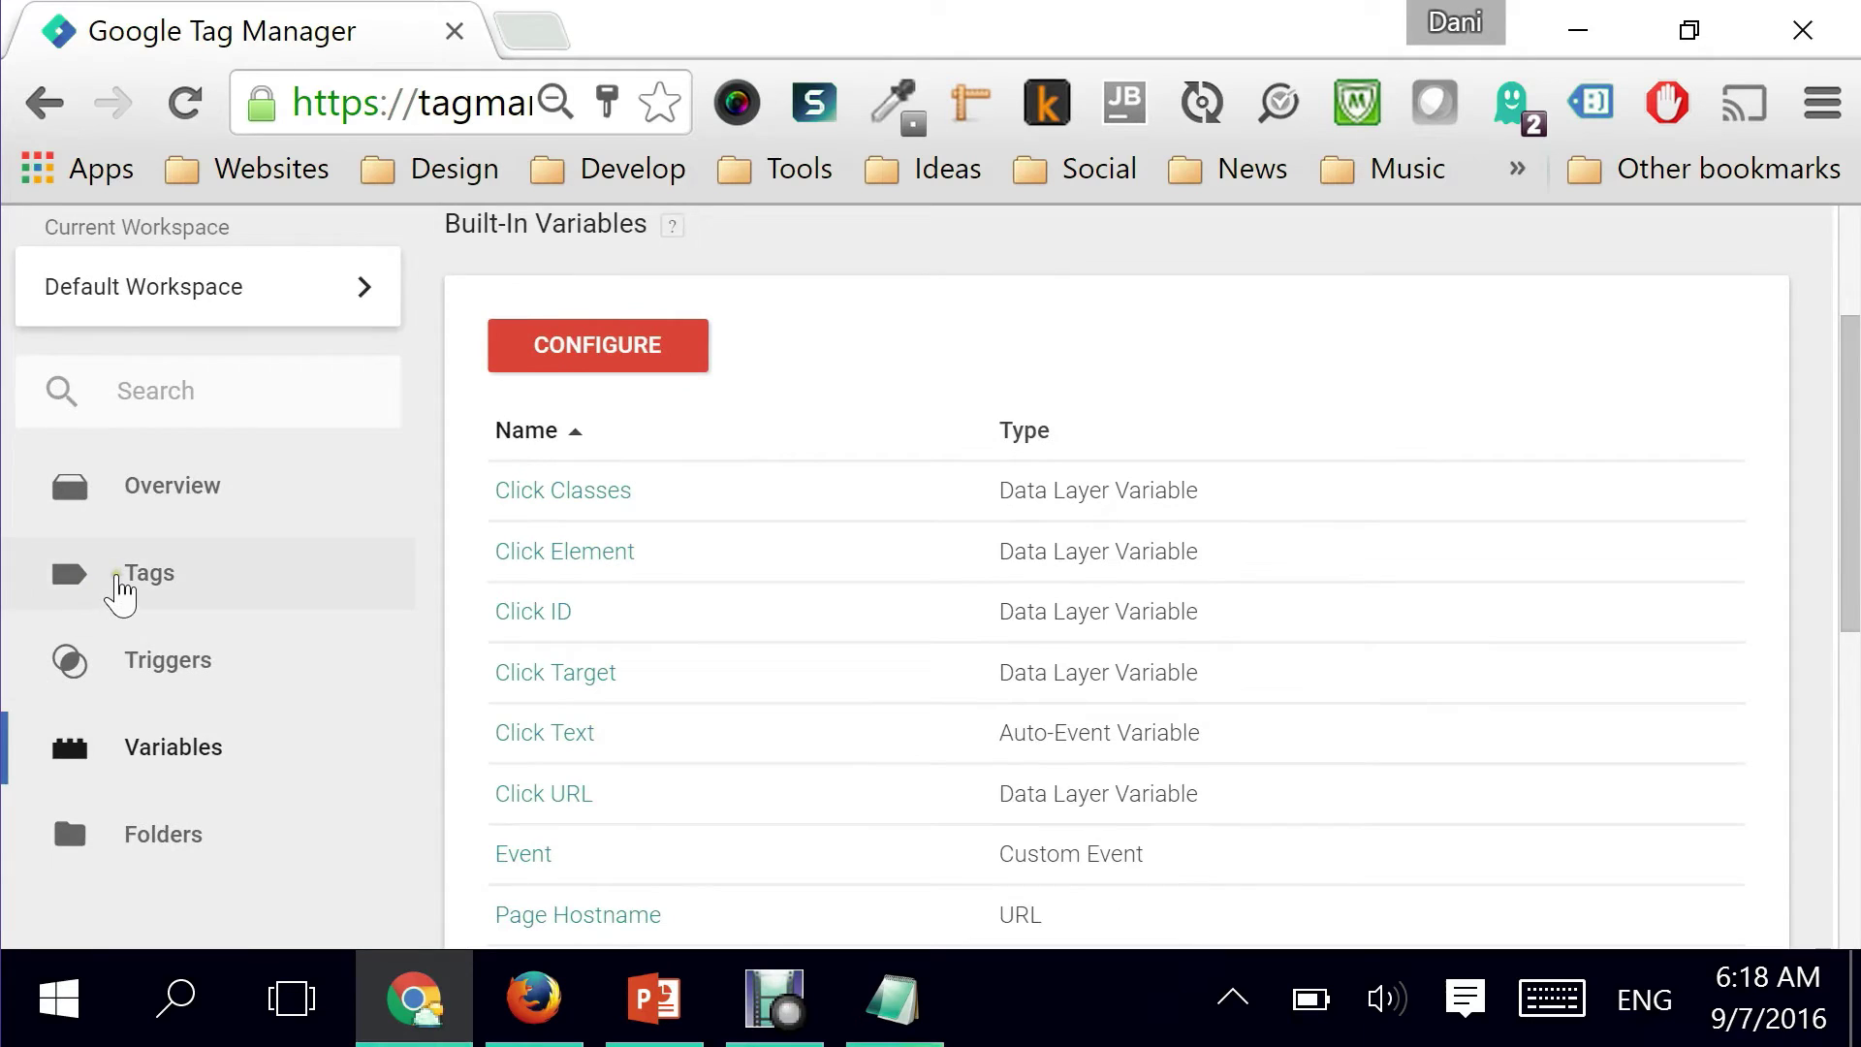
click(117, 579)
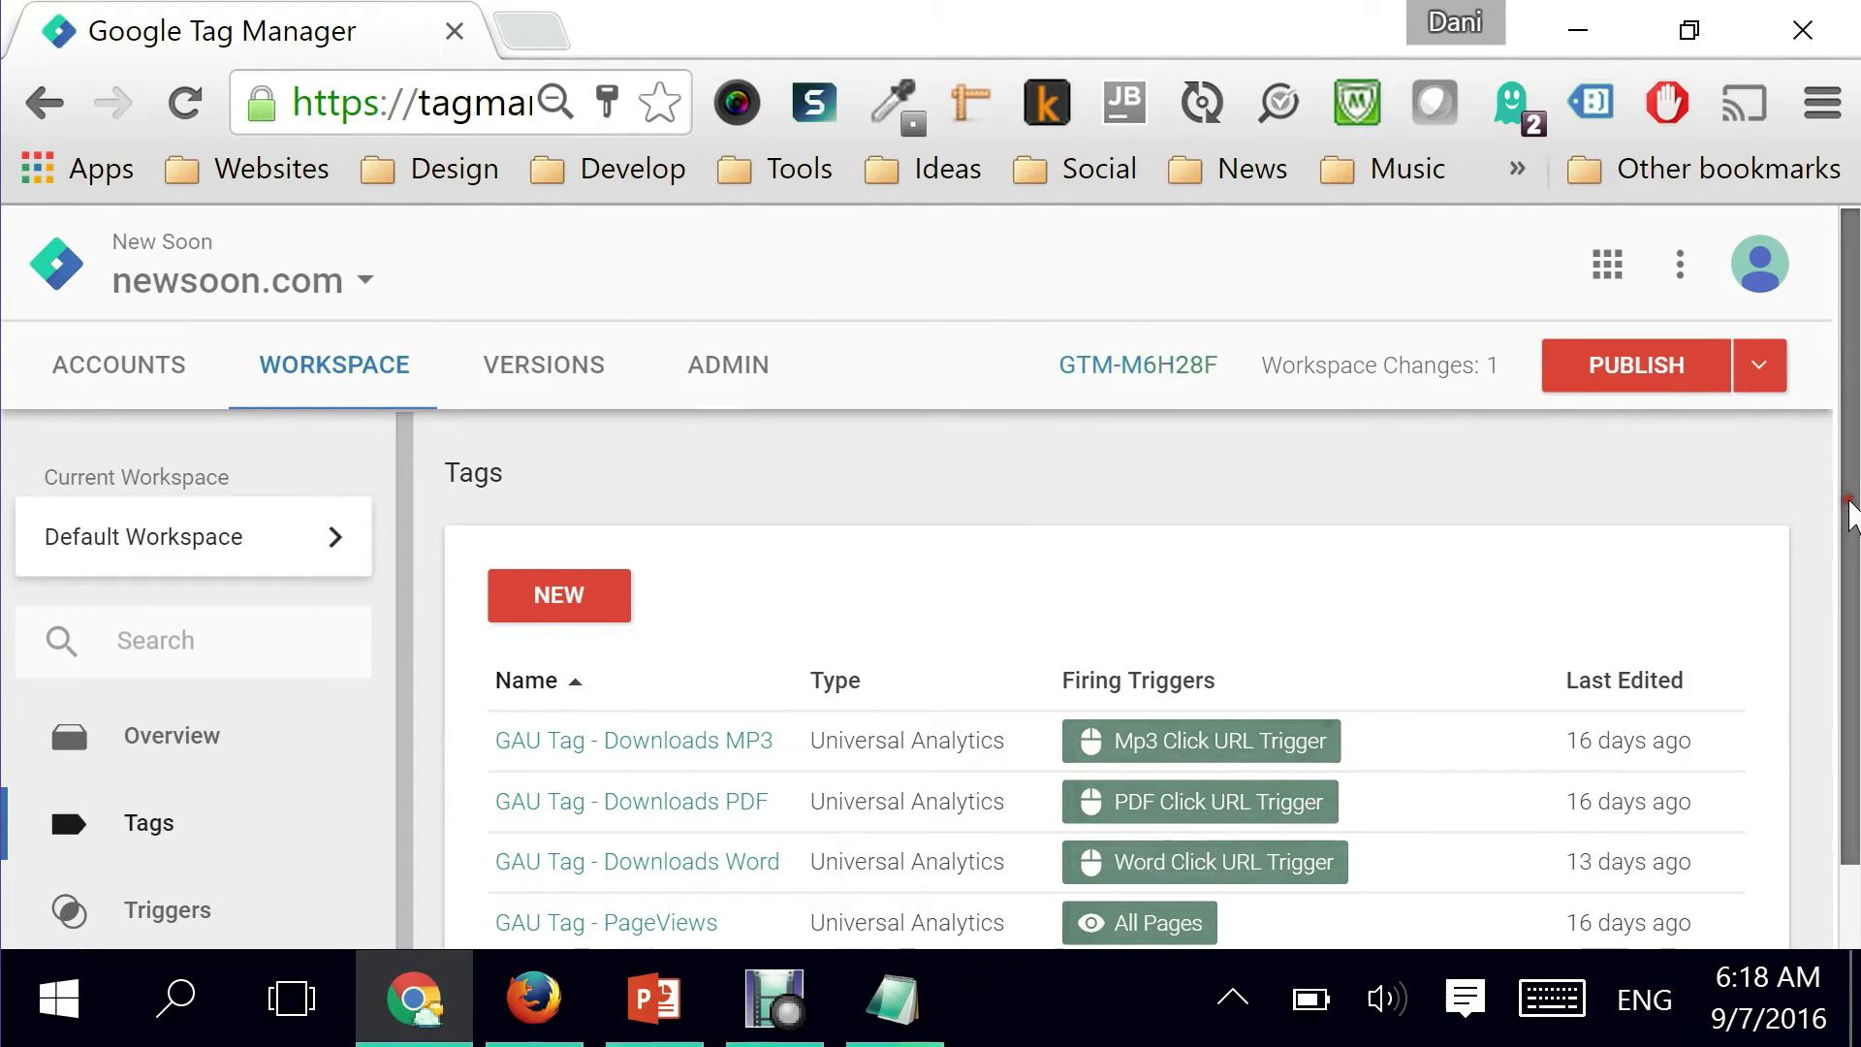
scroll(1844, 601, down, 1)
scroll(1844, 581, up, 1)
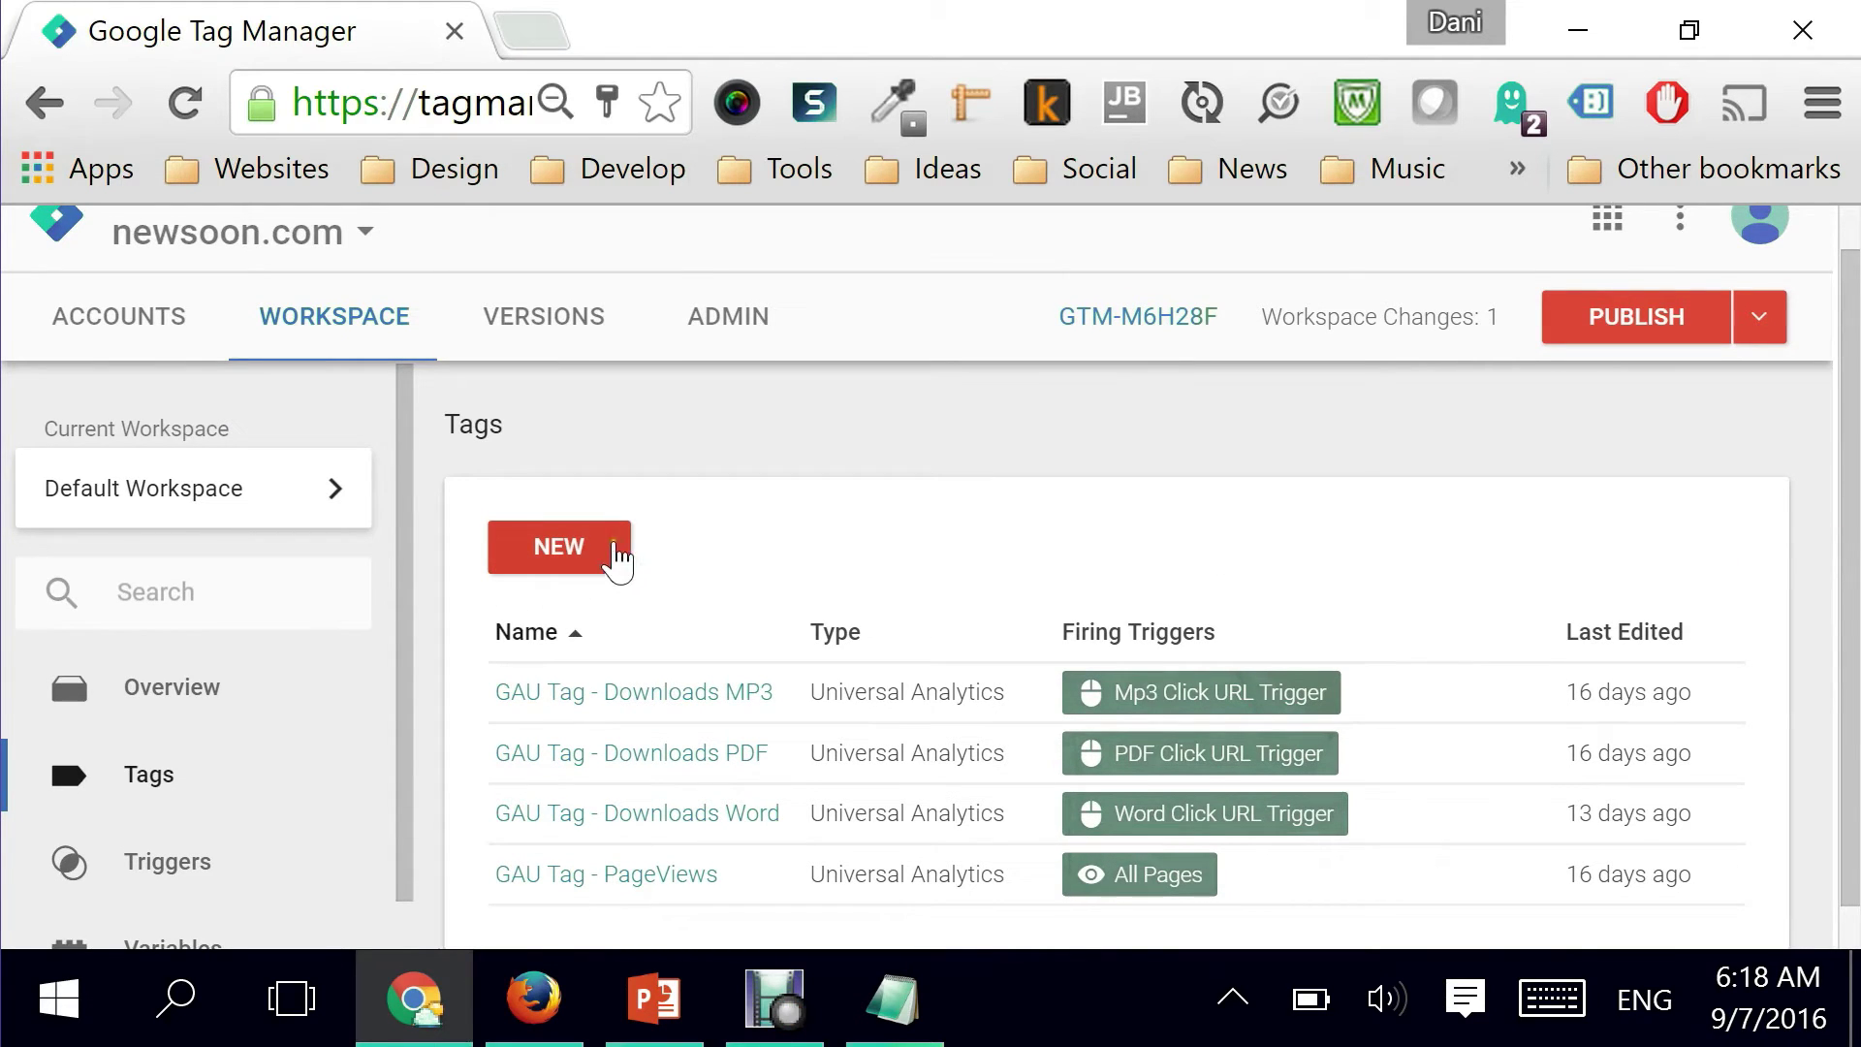
click(581, 561)
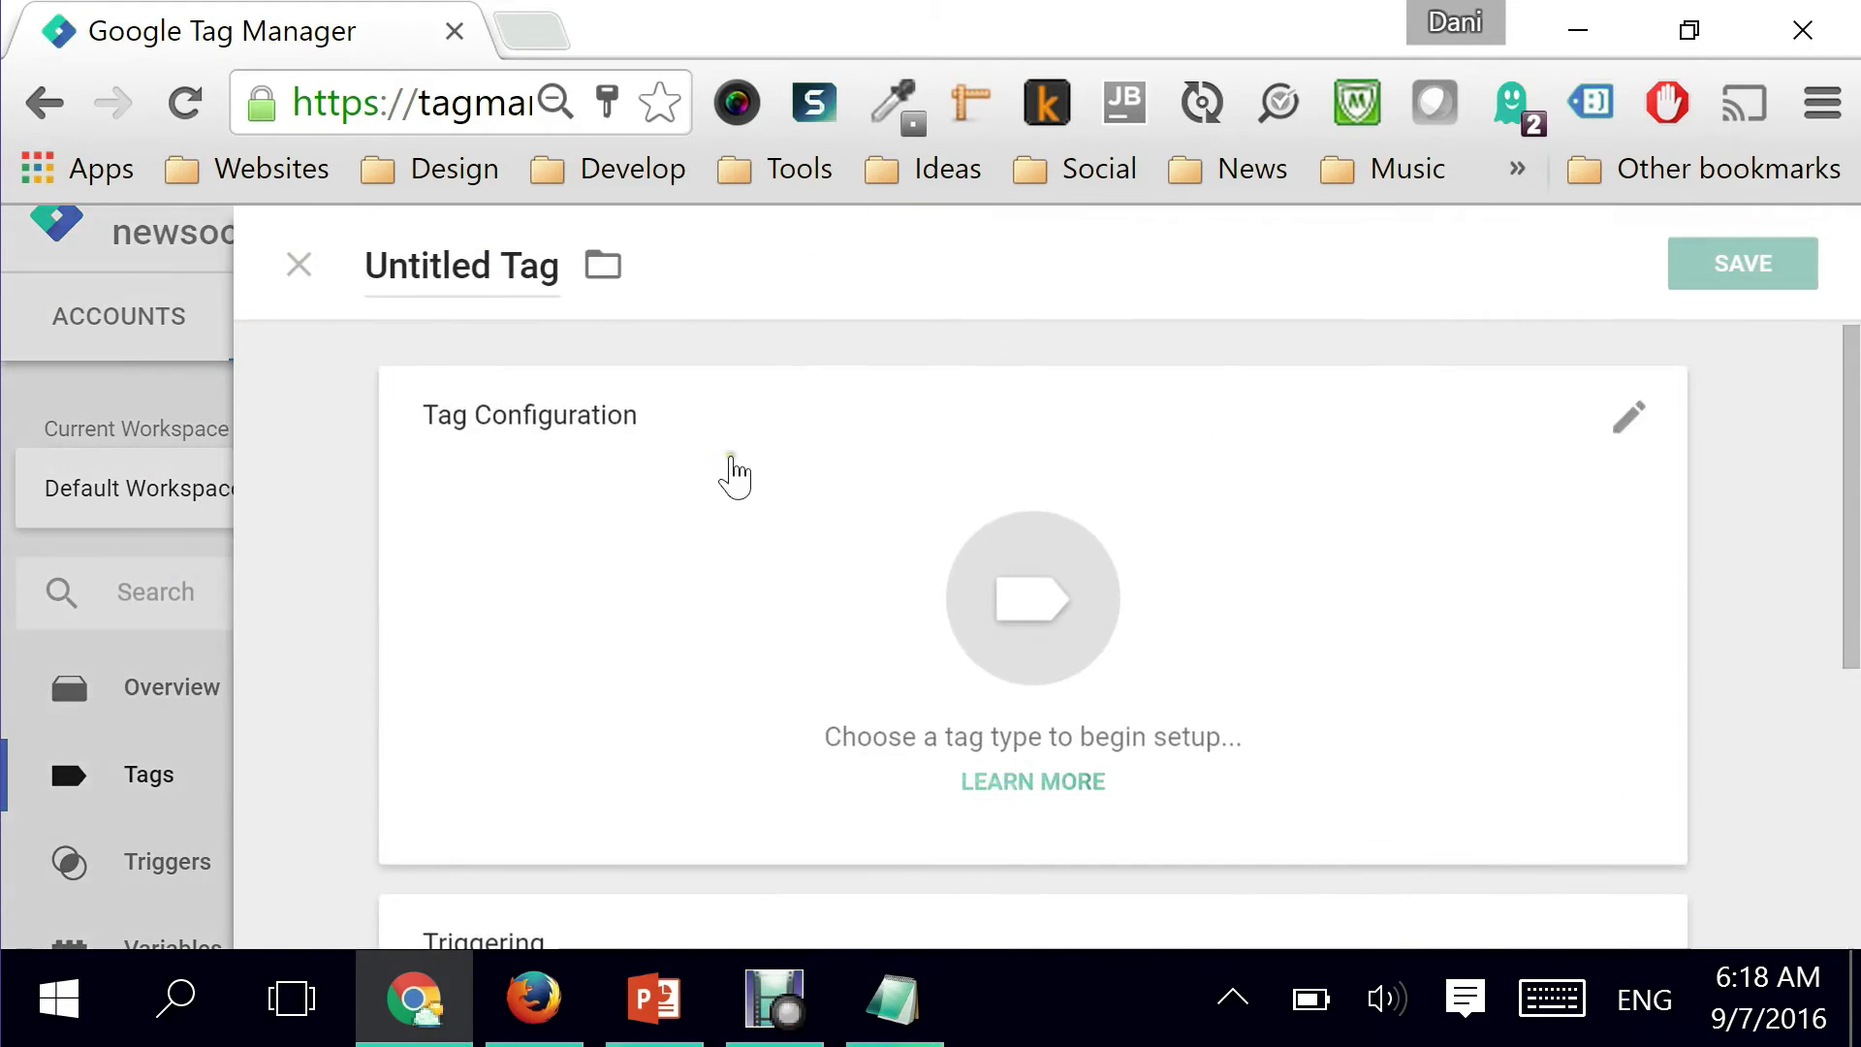
- Name the tag 'Adwords Remarketing Tag' and choose the AdWords Remarketing tag type
click(473, 265)
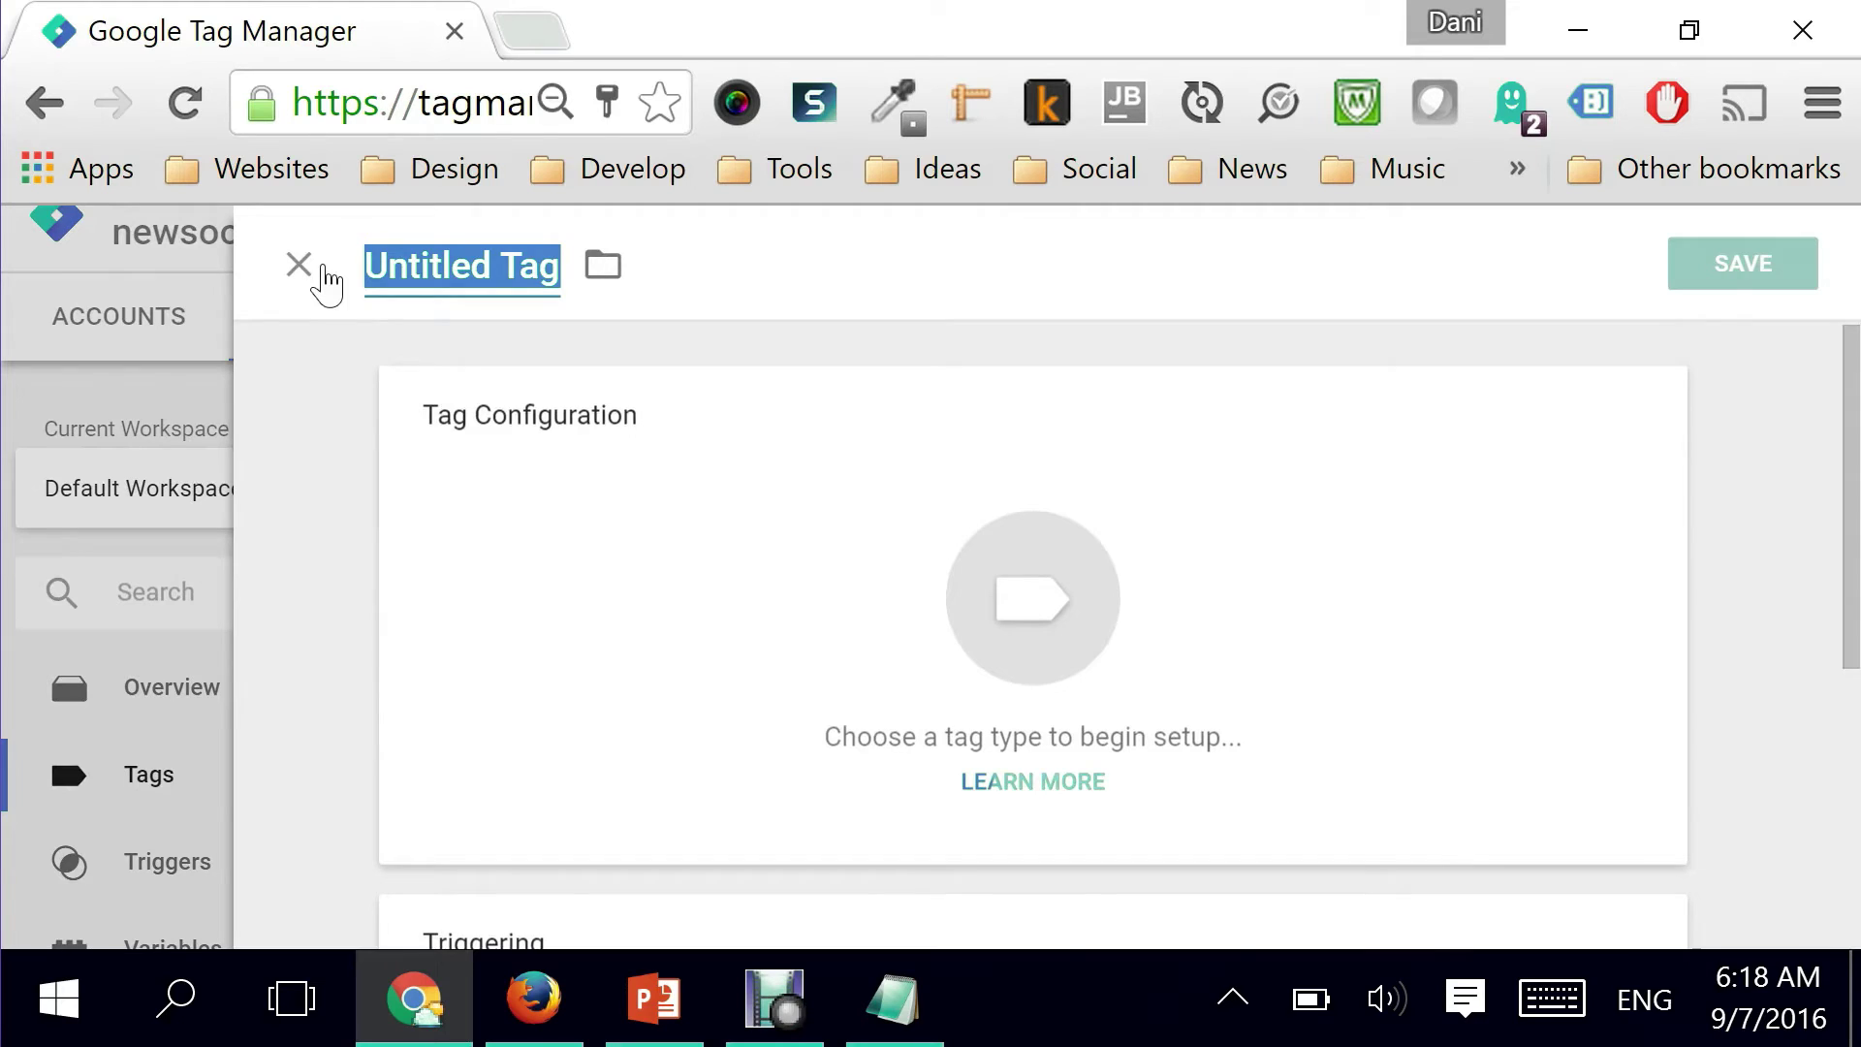
text(Ad)
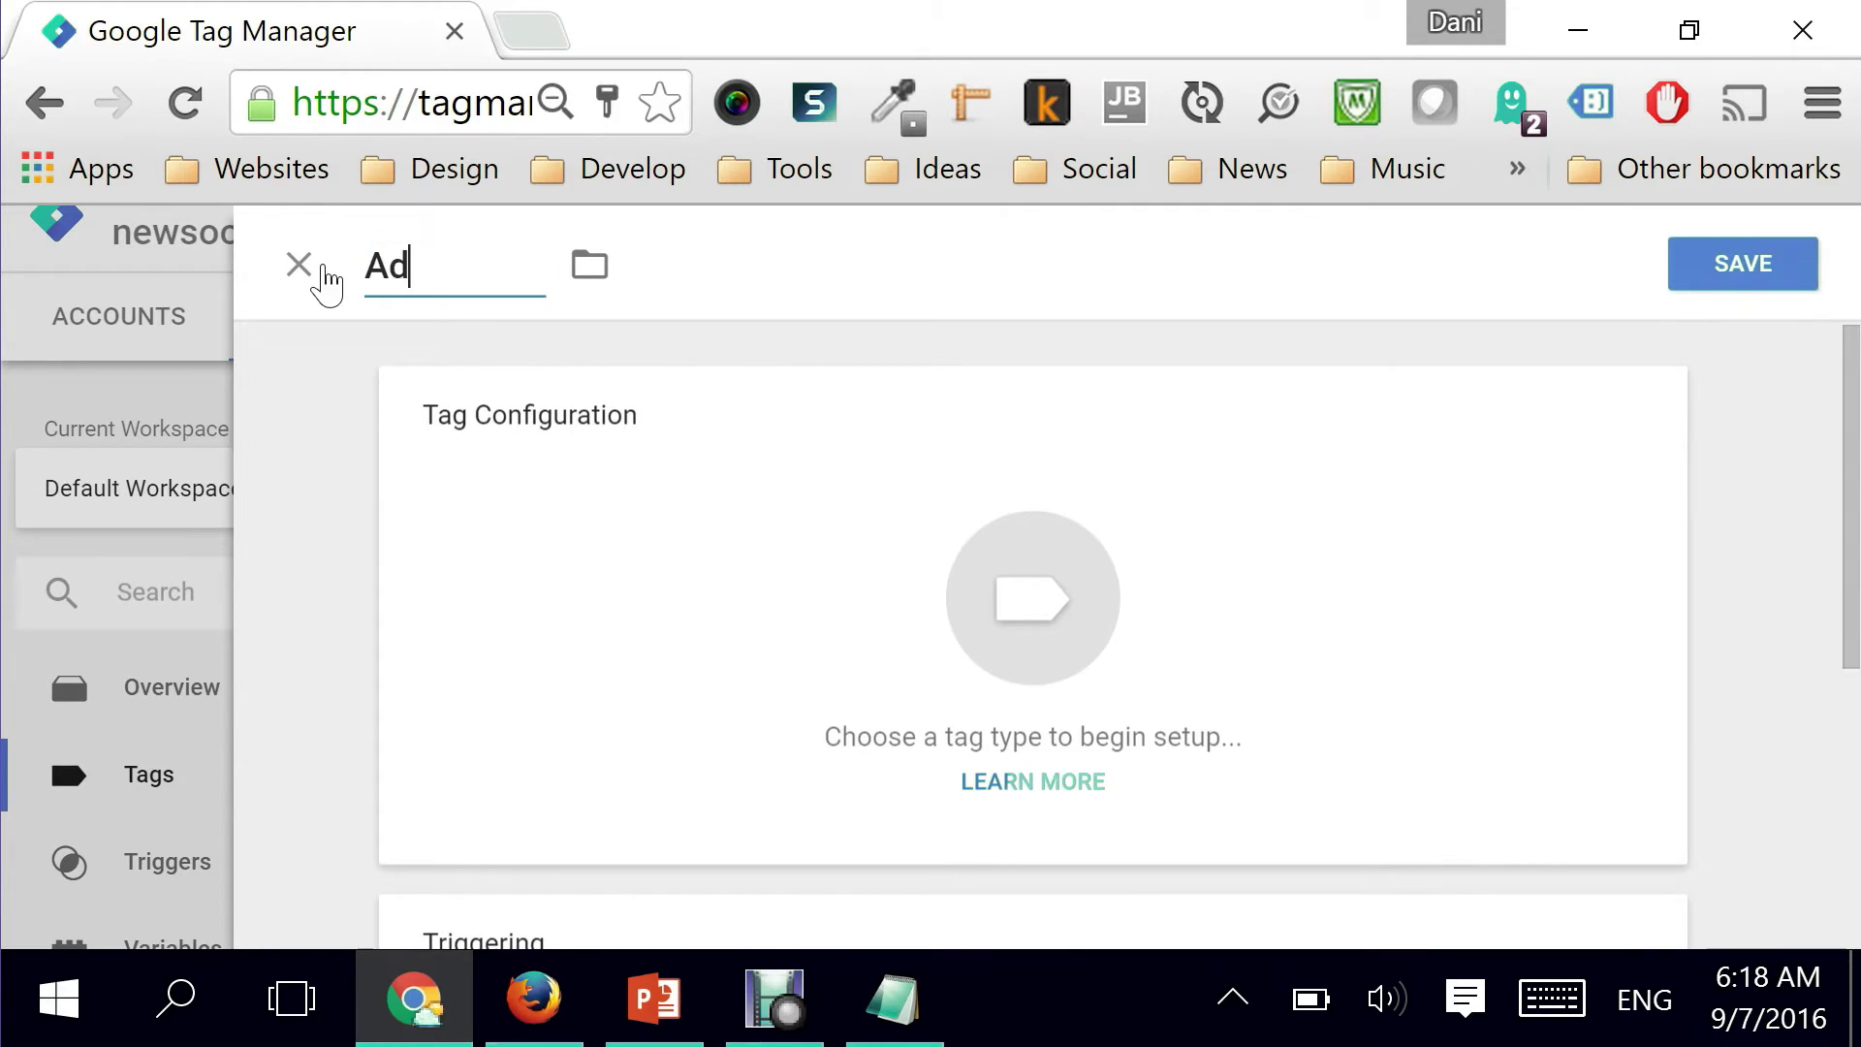
text(words Remar)
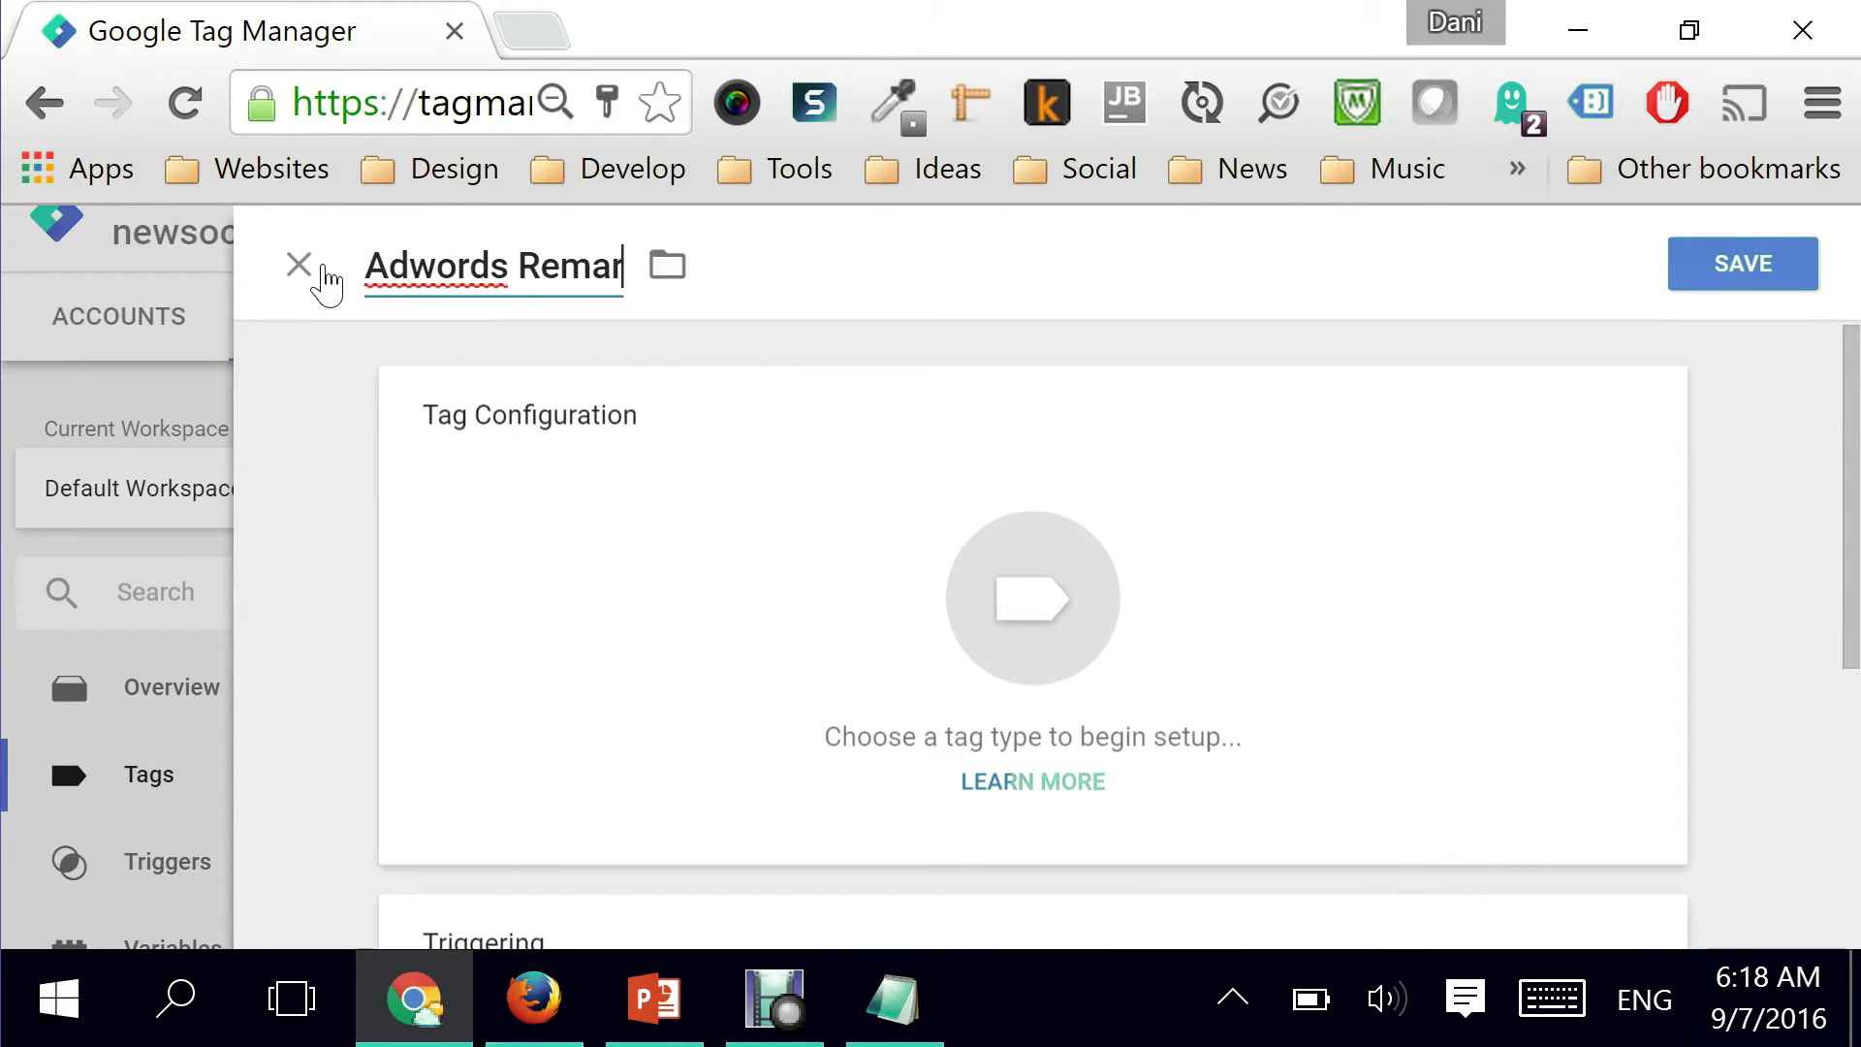
text(keting)
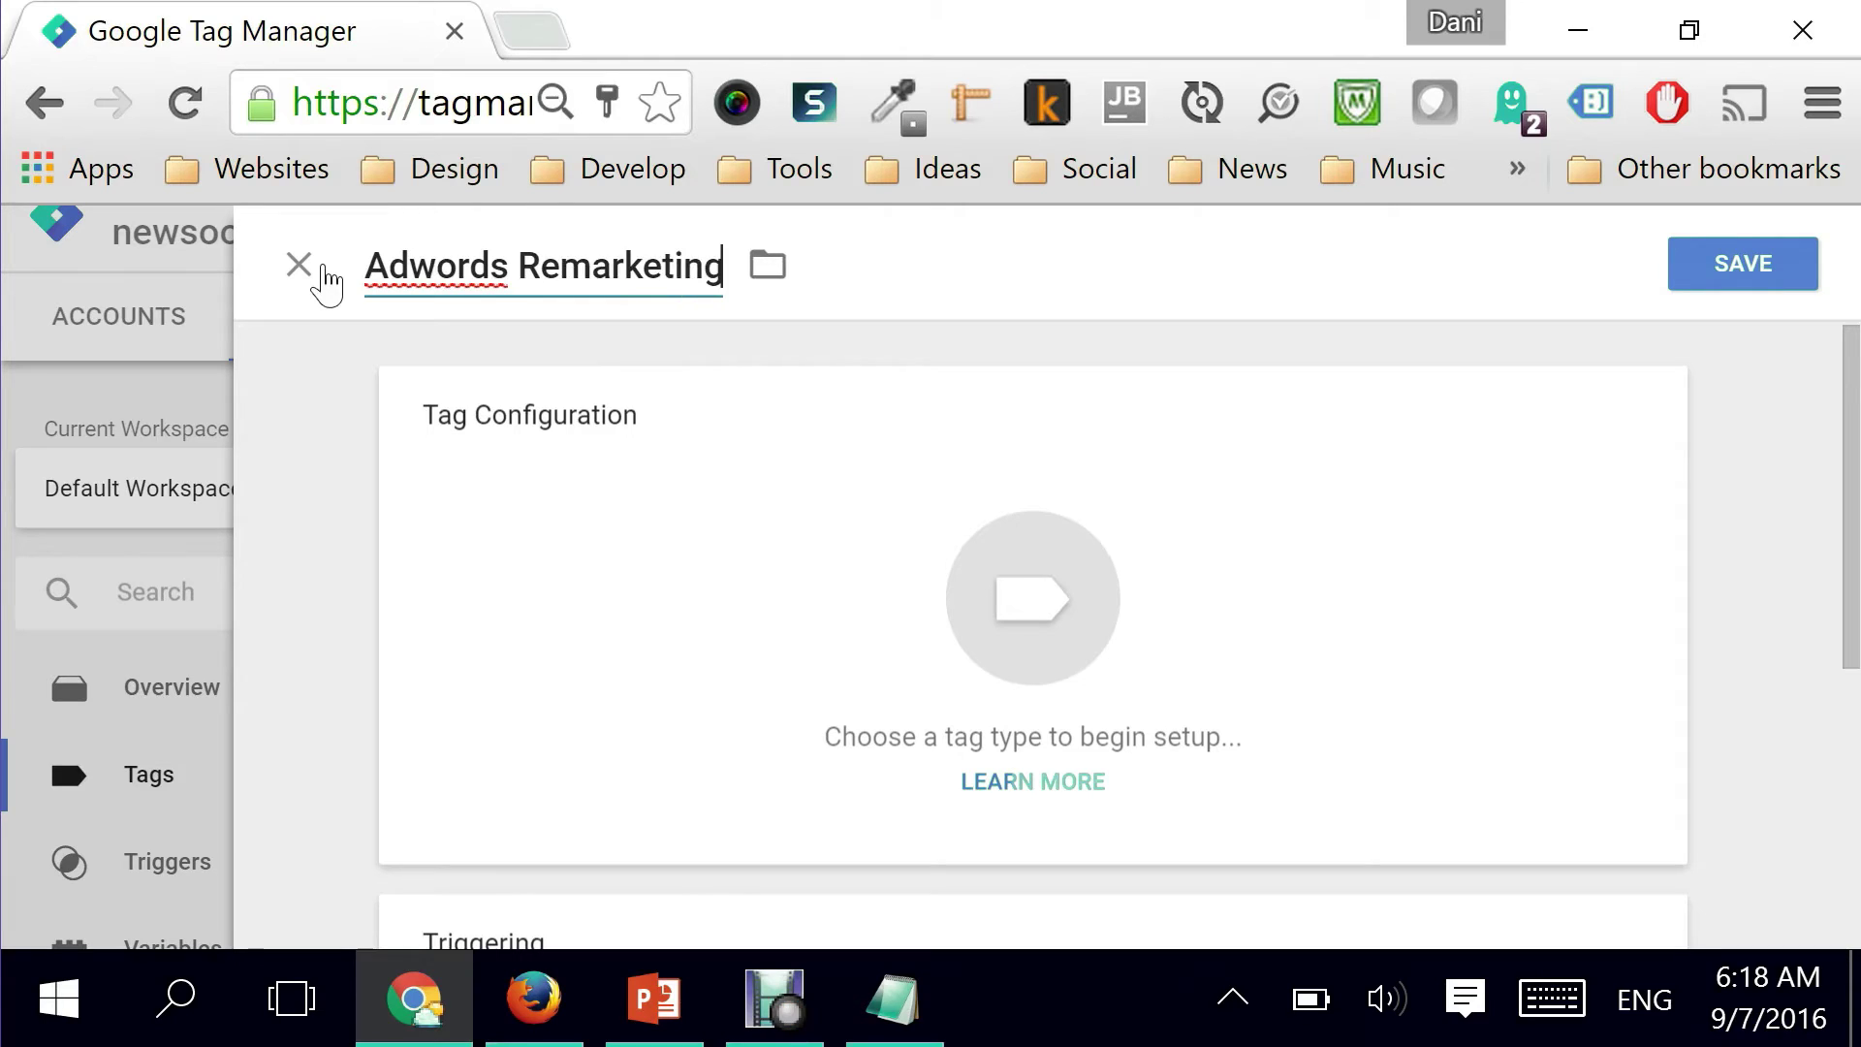
text( Tag)
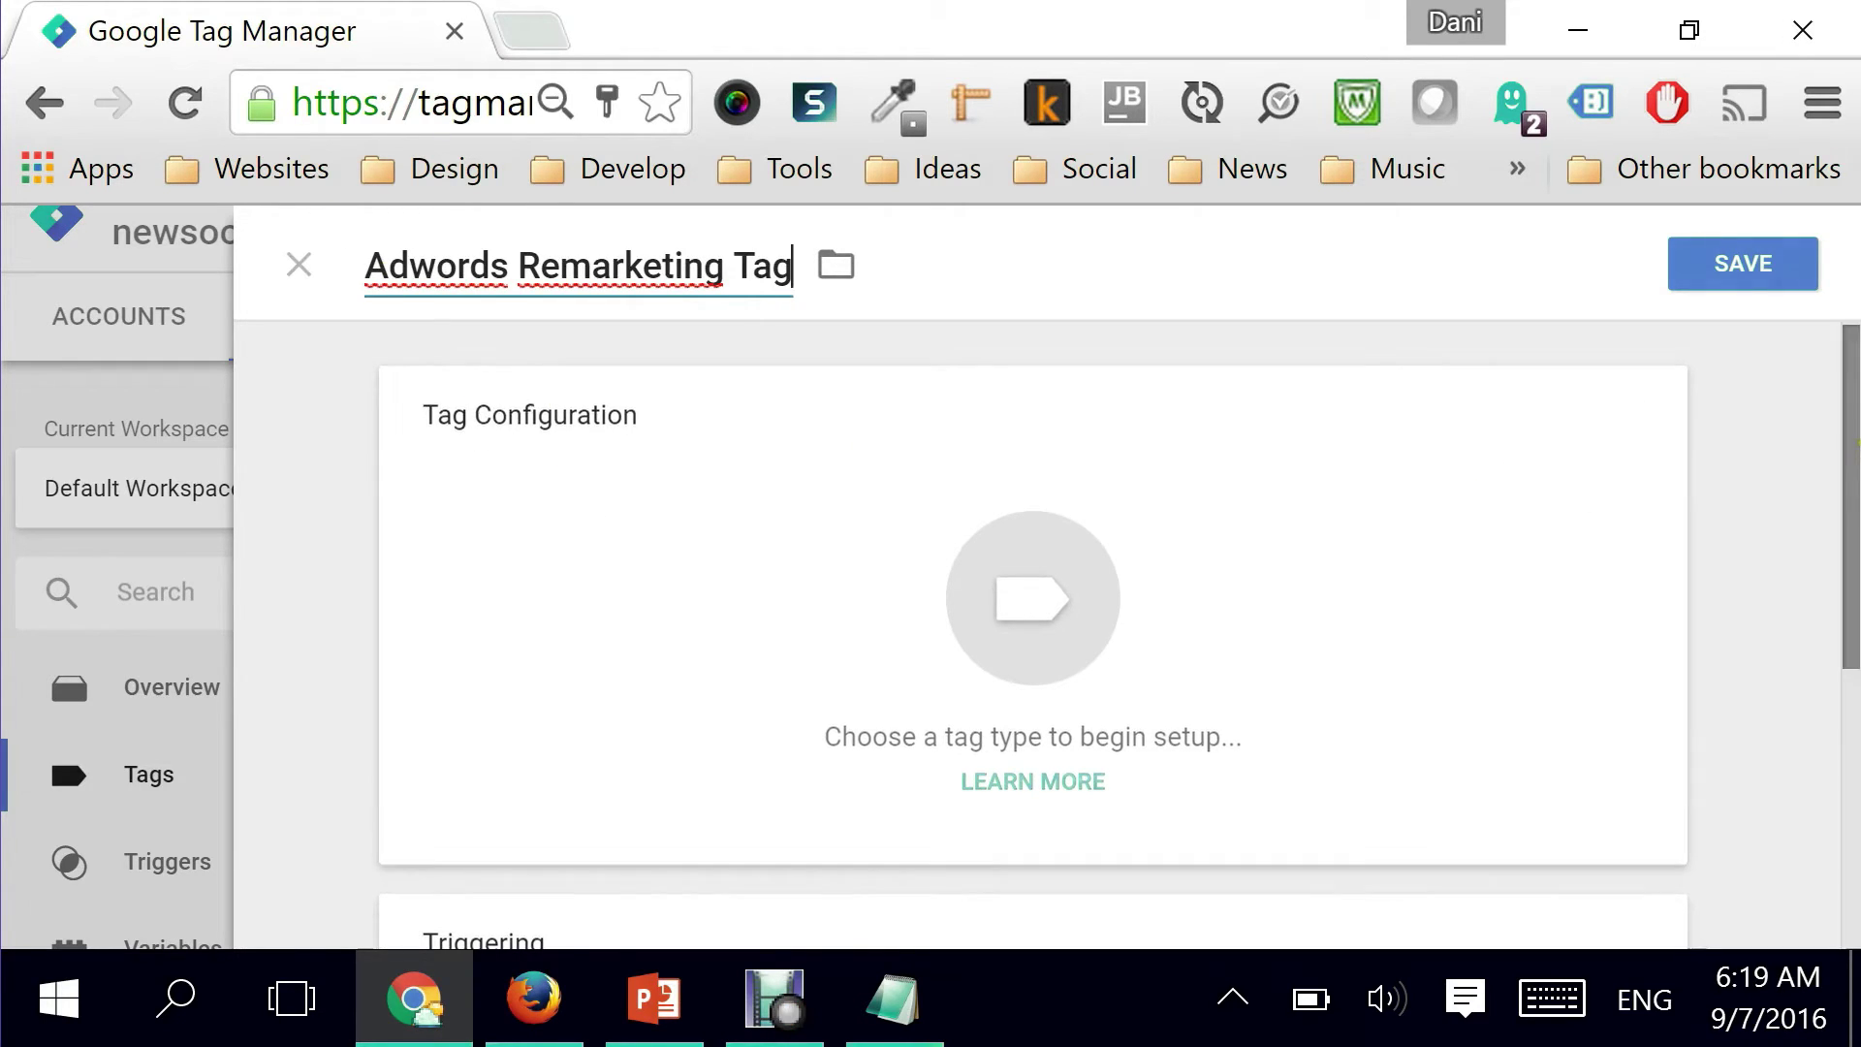
mouse_move(1853, 451)
mouse_down()
mouse_move(1853, 712)
mouse_move(1849, 447)
mouse_up()
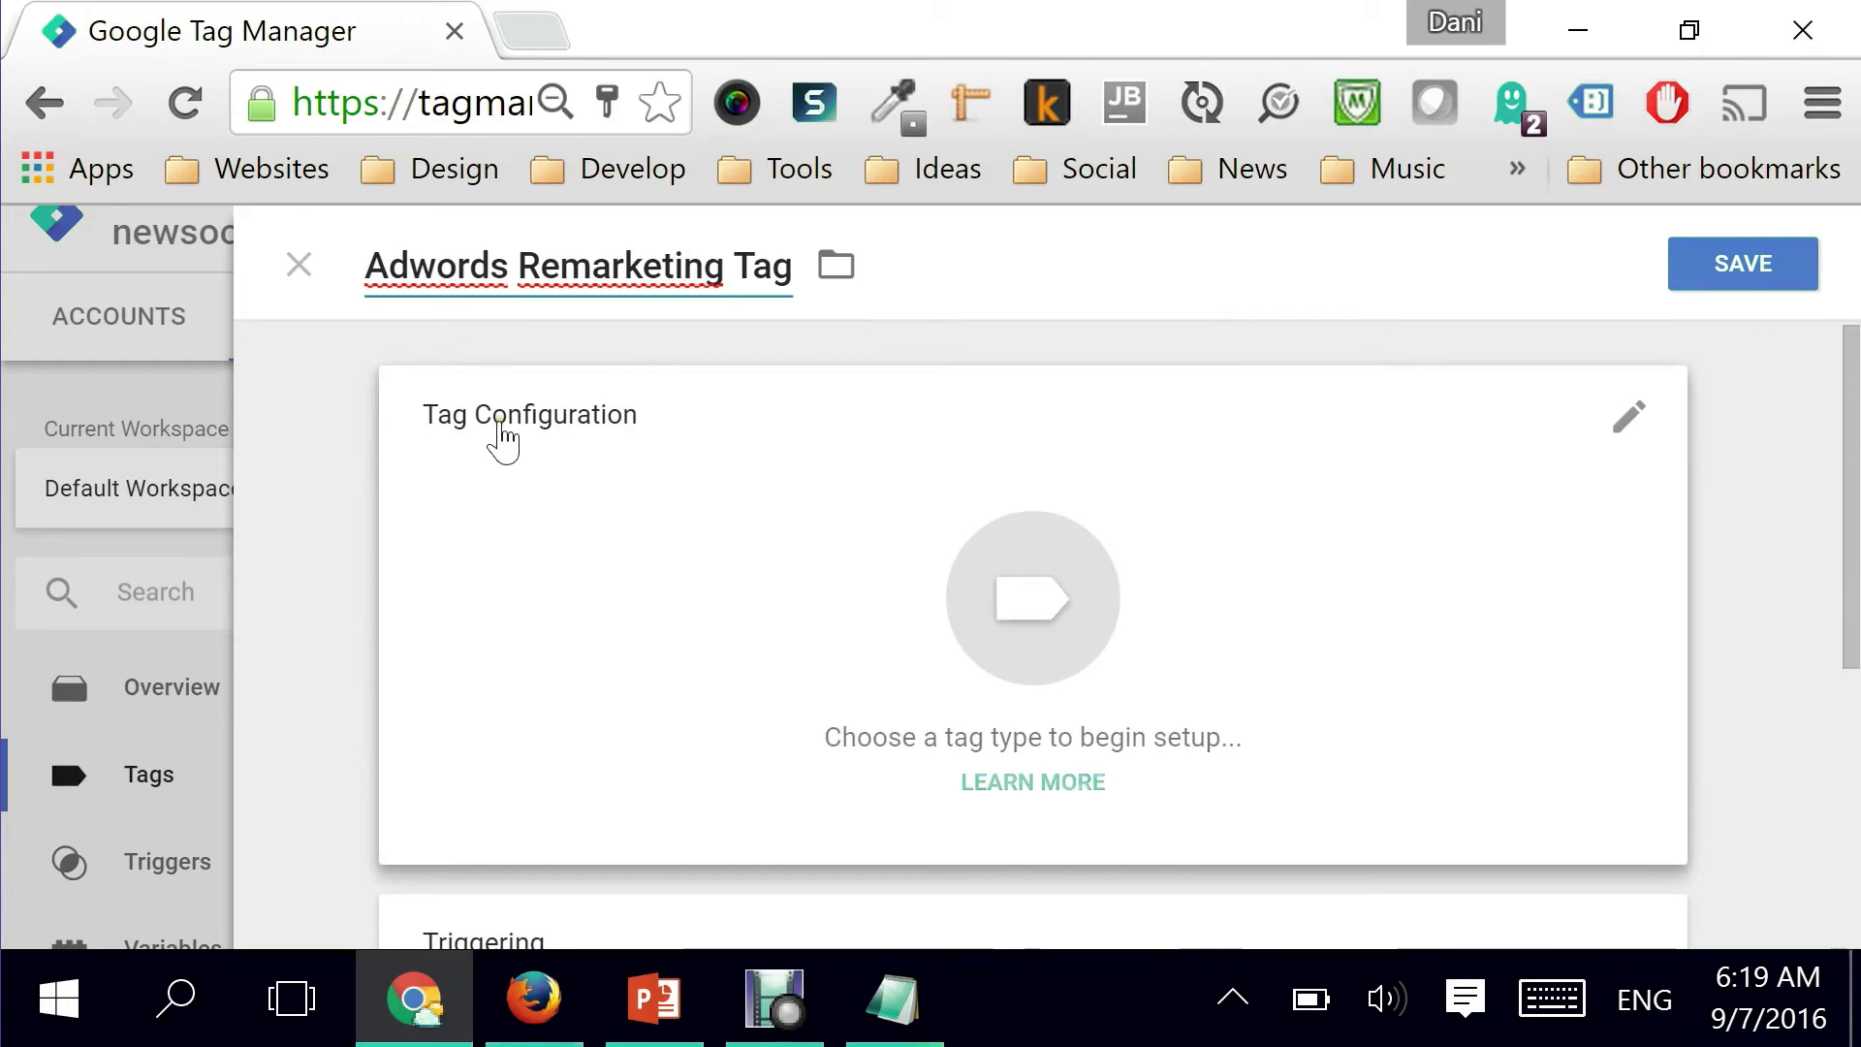
click(1652, 458)
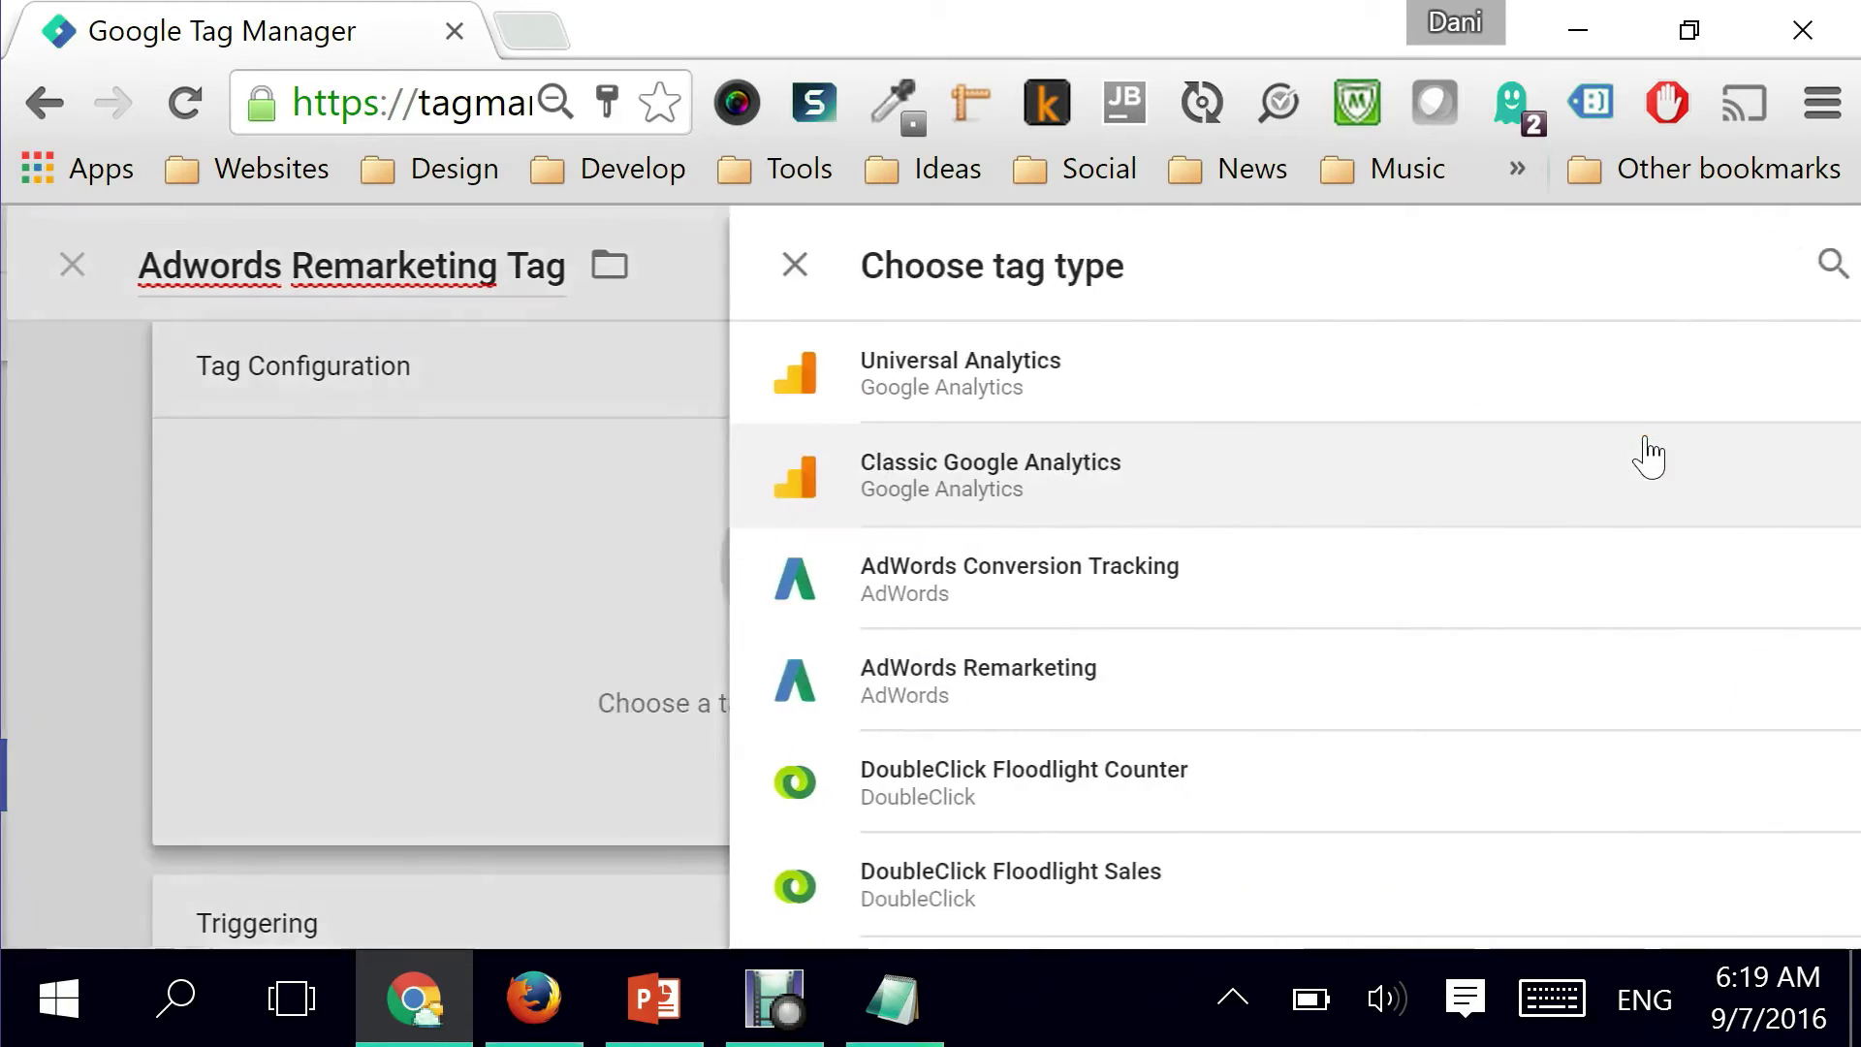
scroll(1853, 382, down, 2)
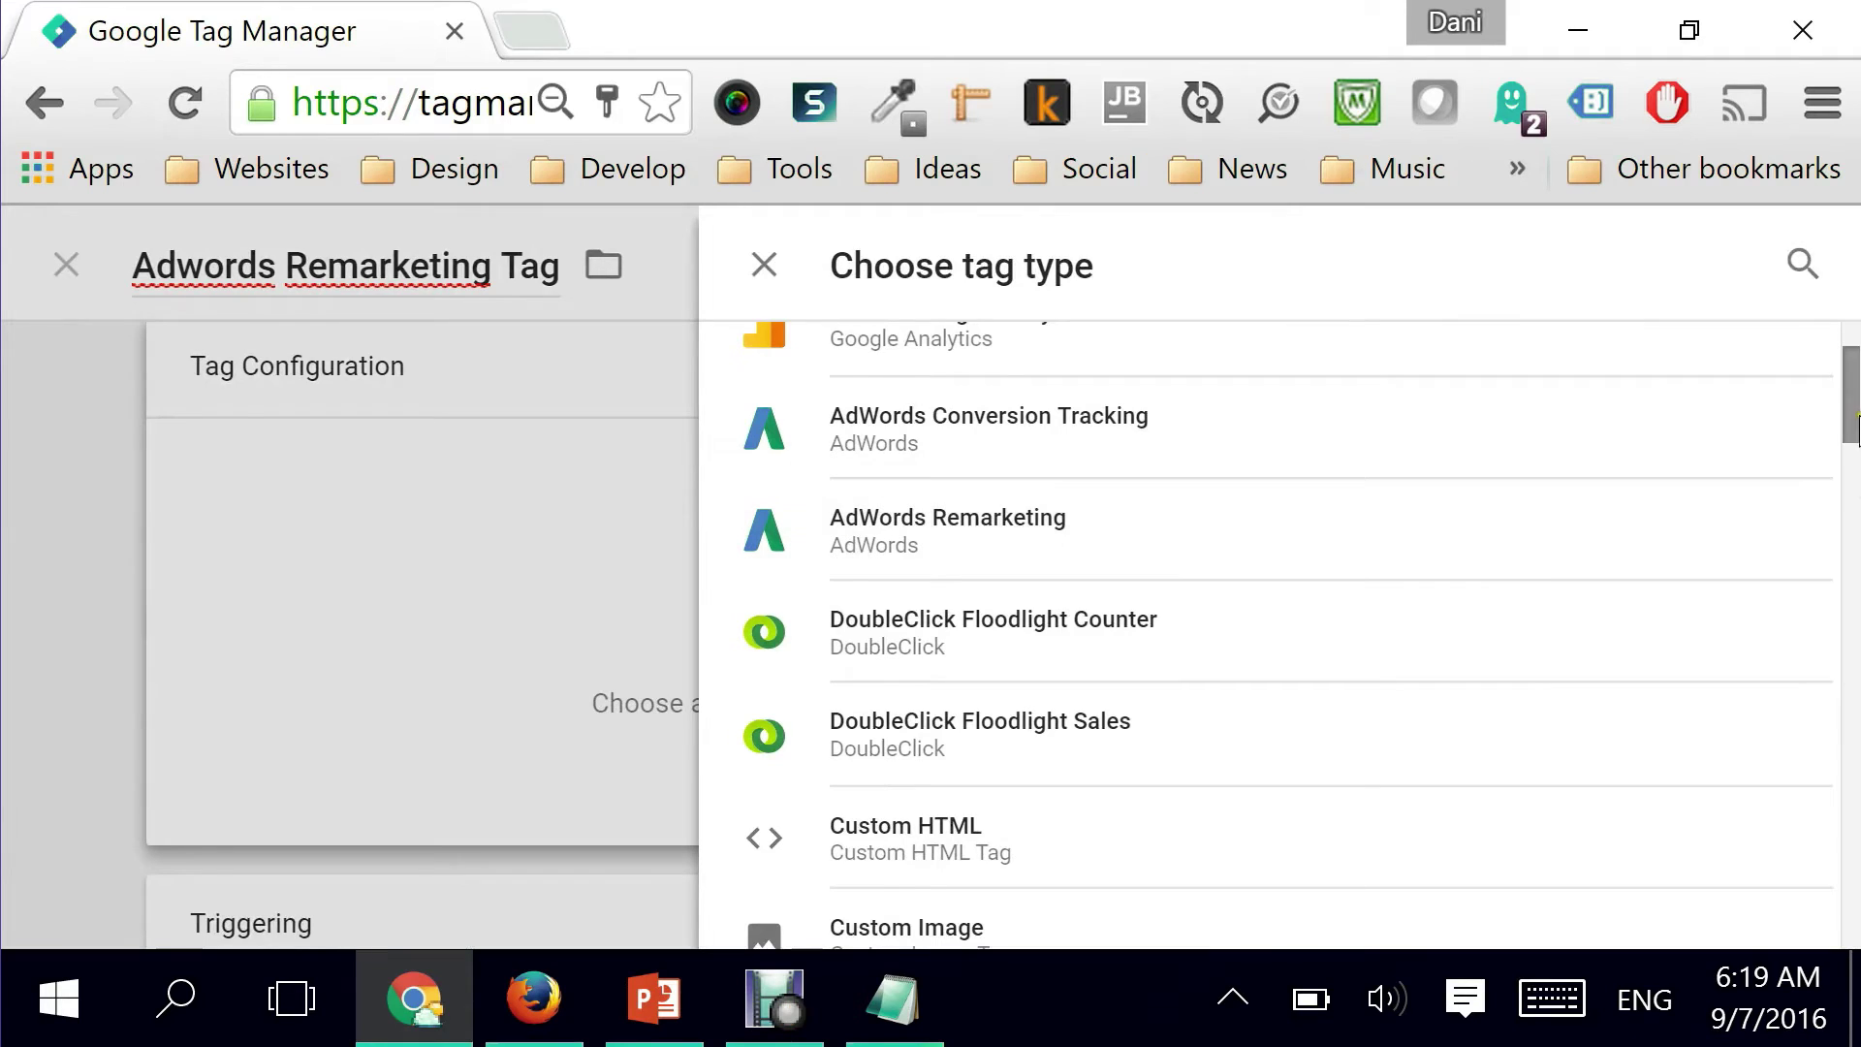
scroll(1707, 404, up, 2)
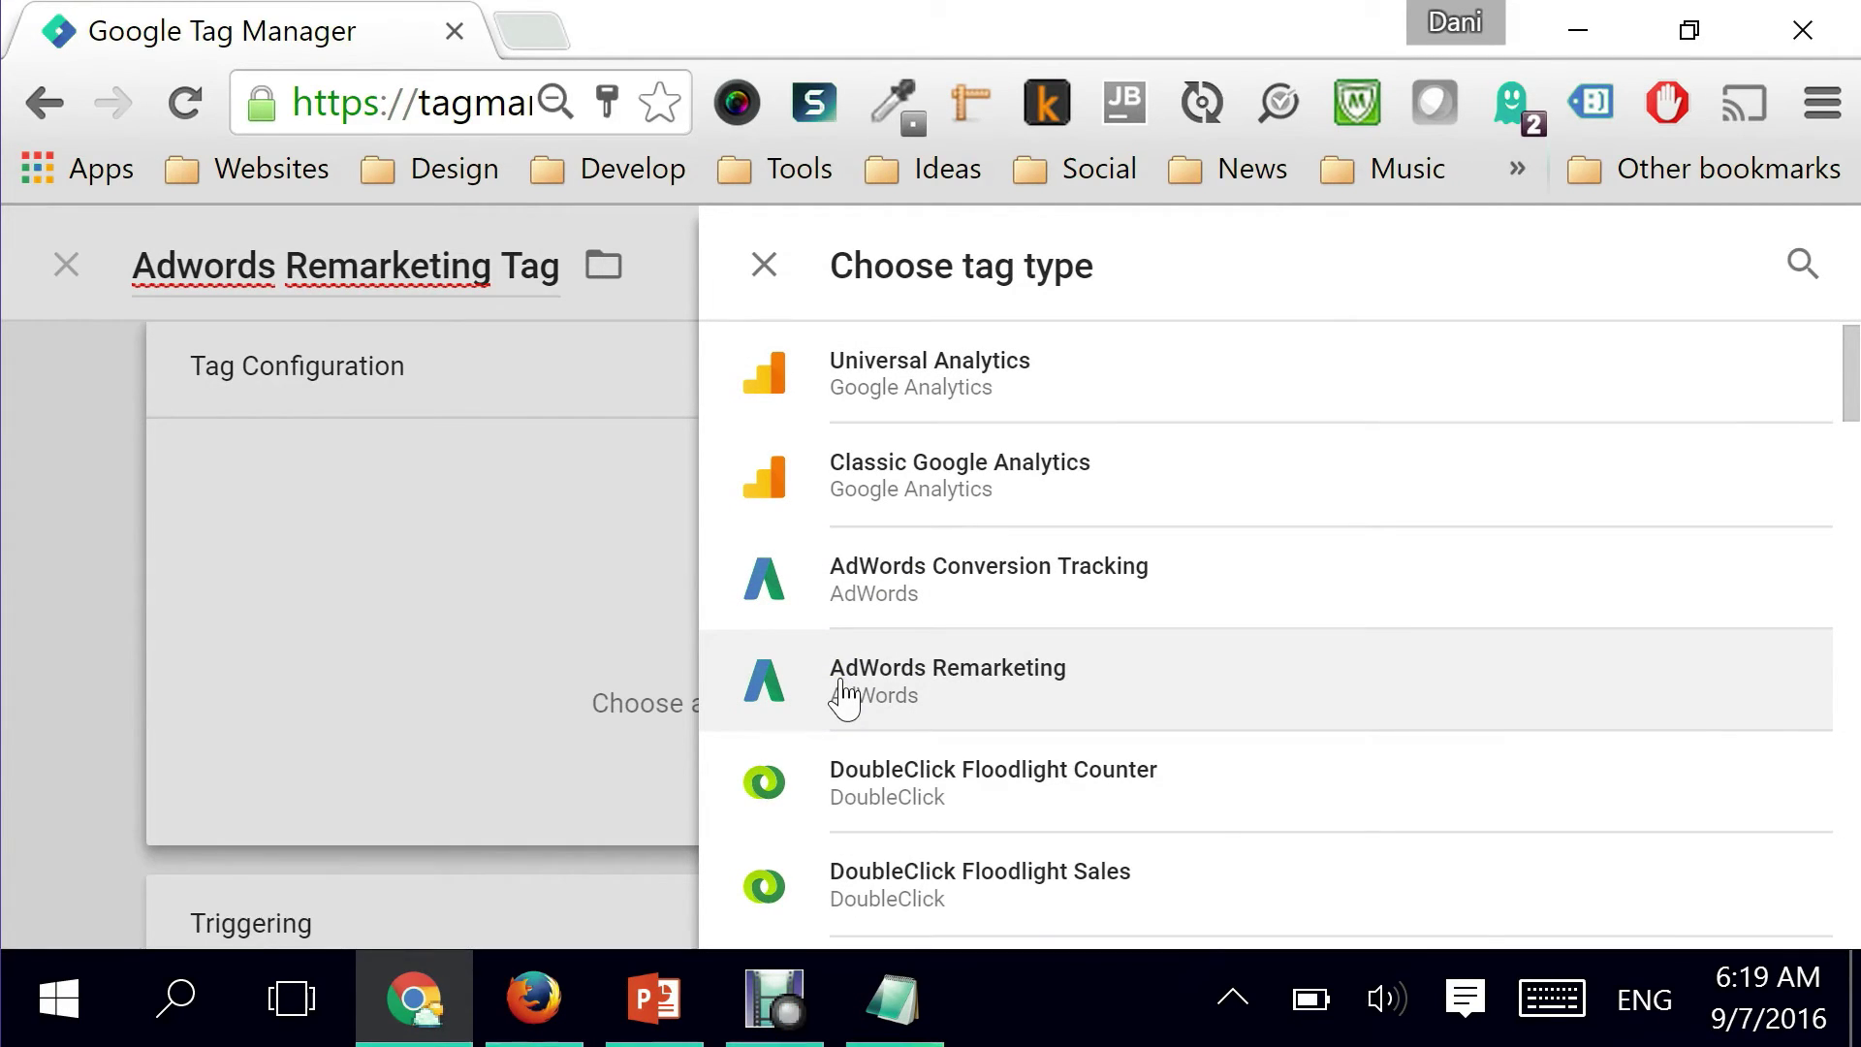
click(843, 694)
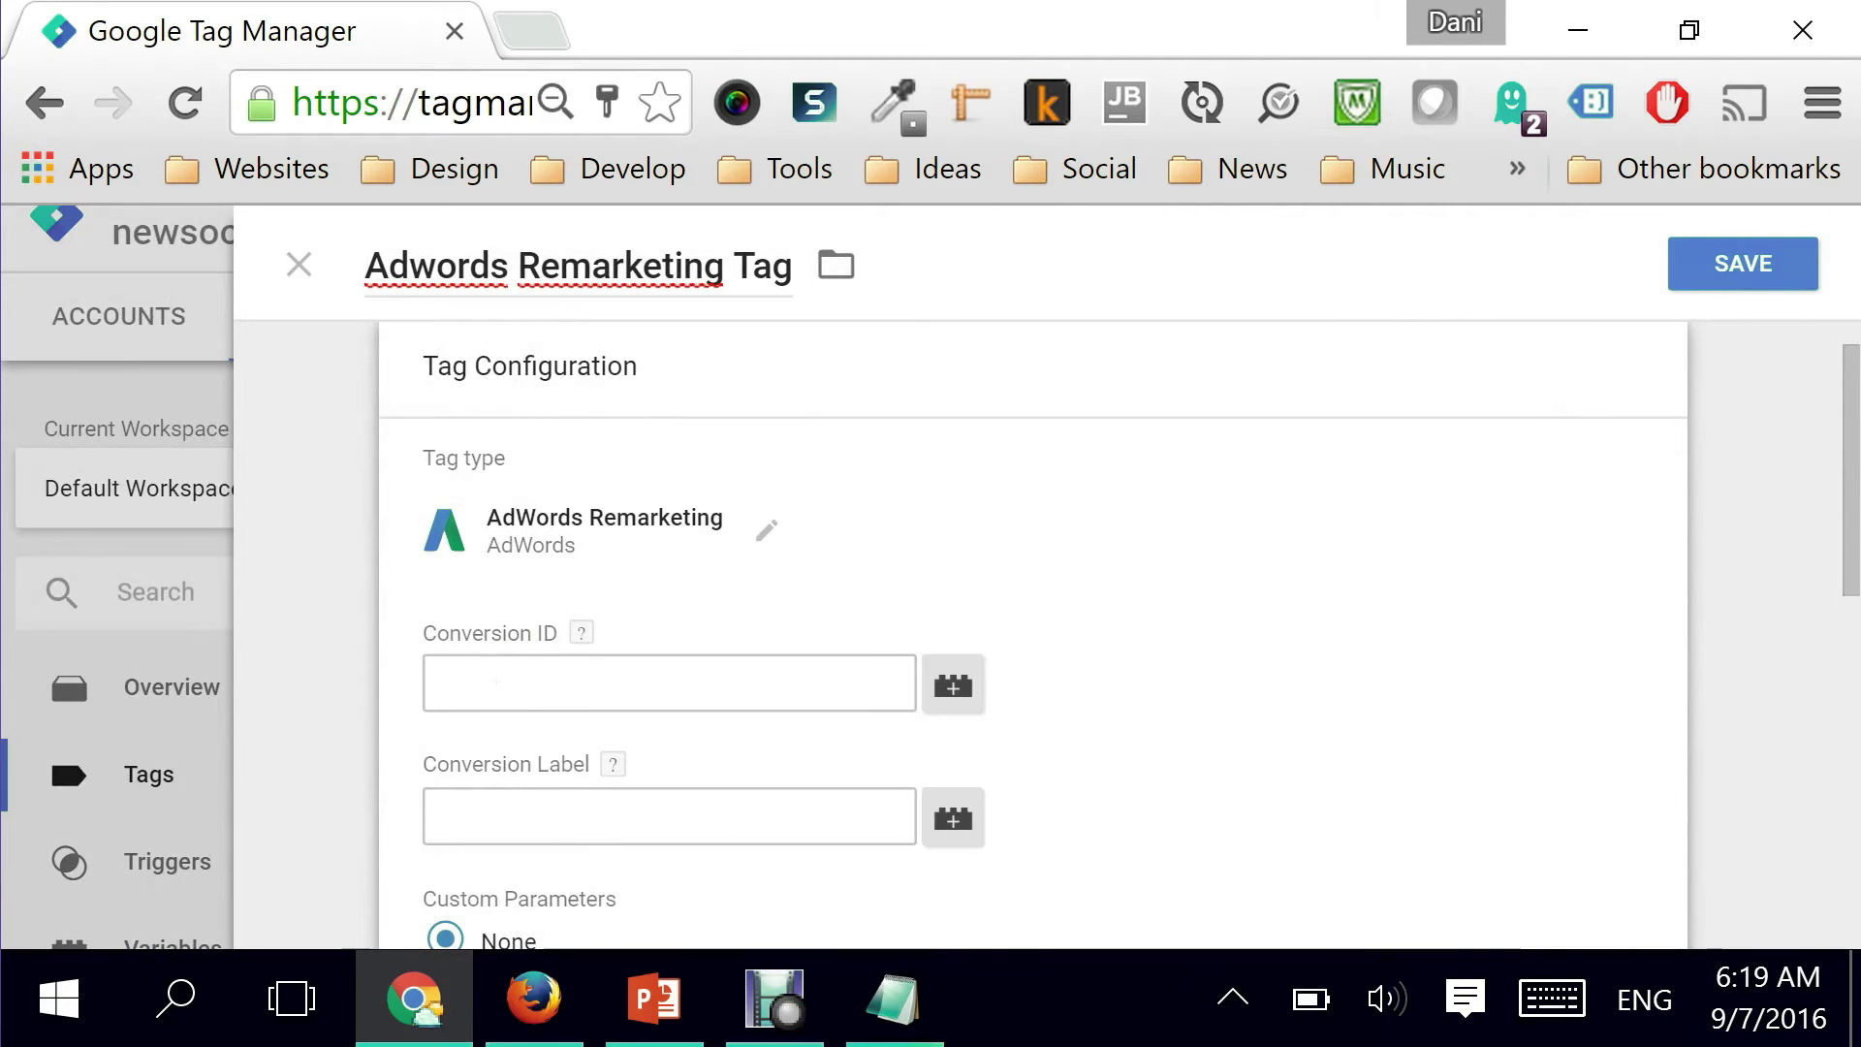
- Set the tag's Conversion ID to the {{gaConversionID}} variable
click(491, 681)
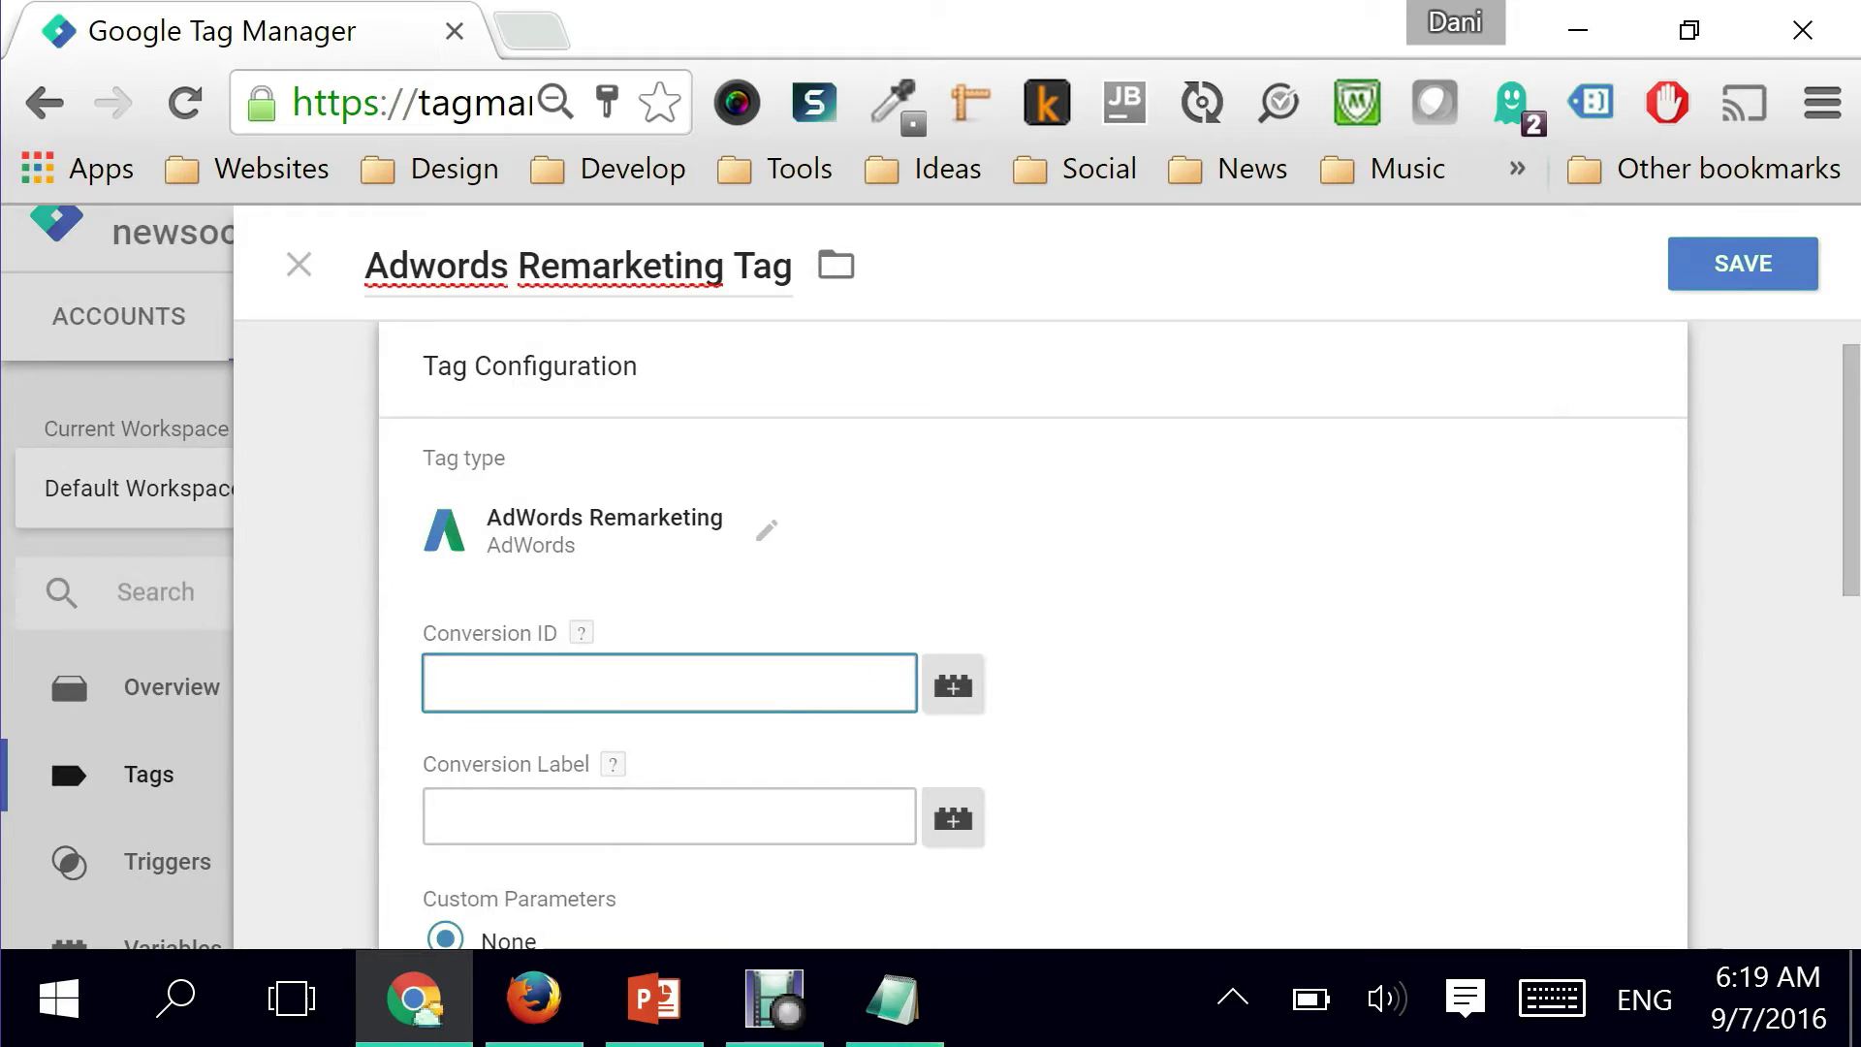
key(ctrl+v)
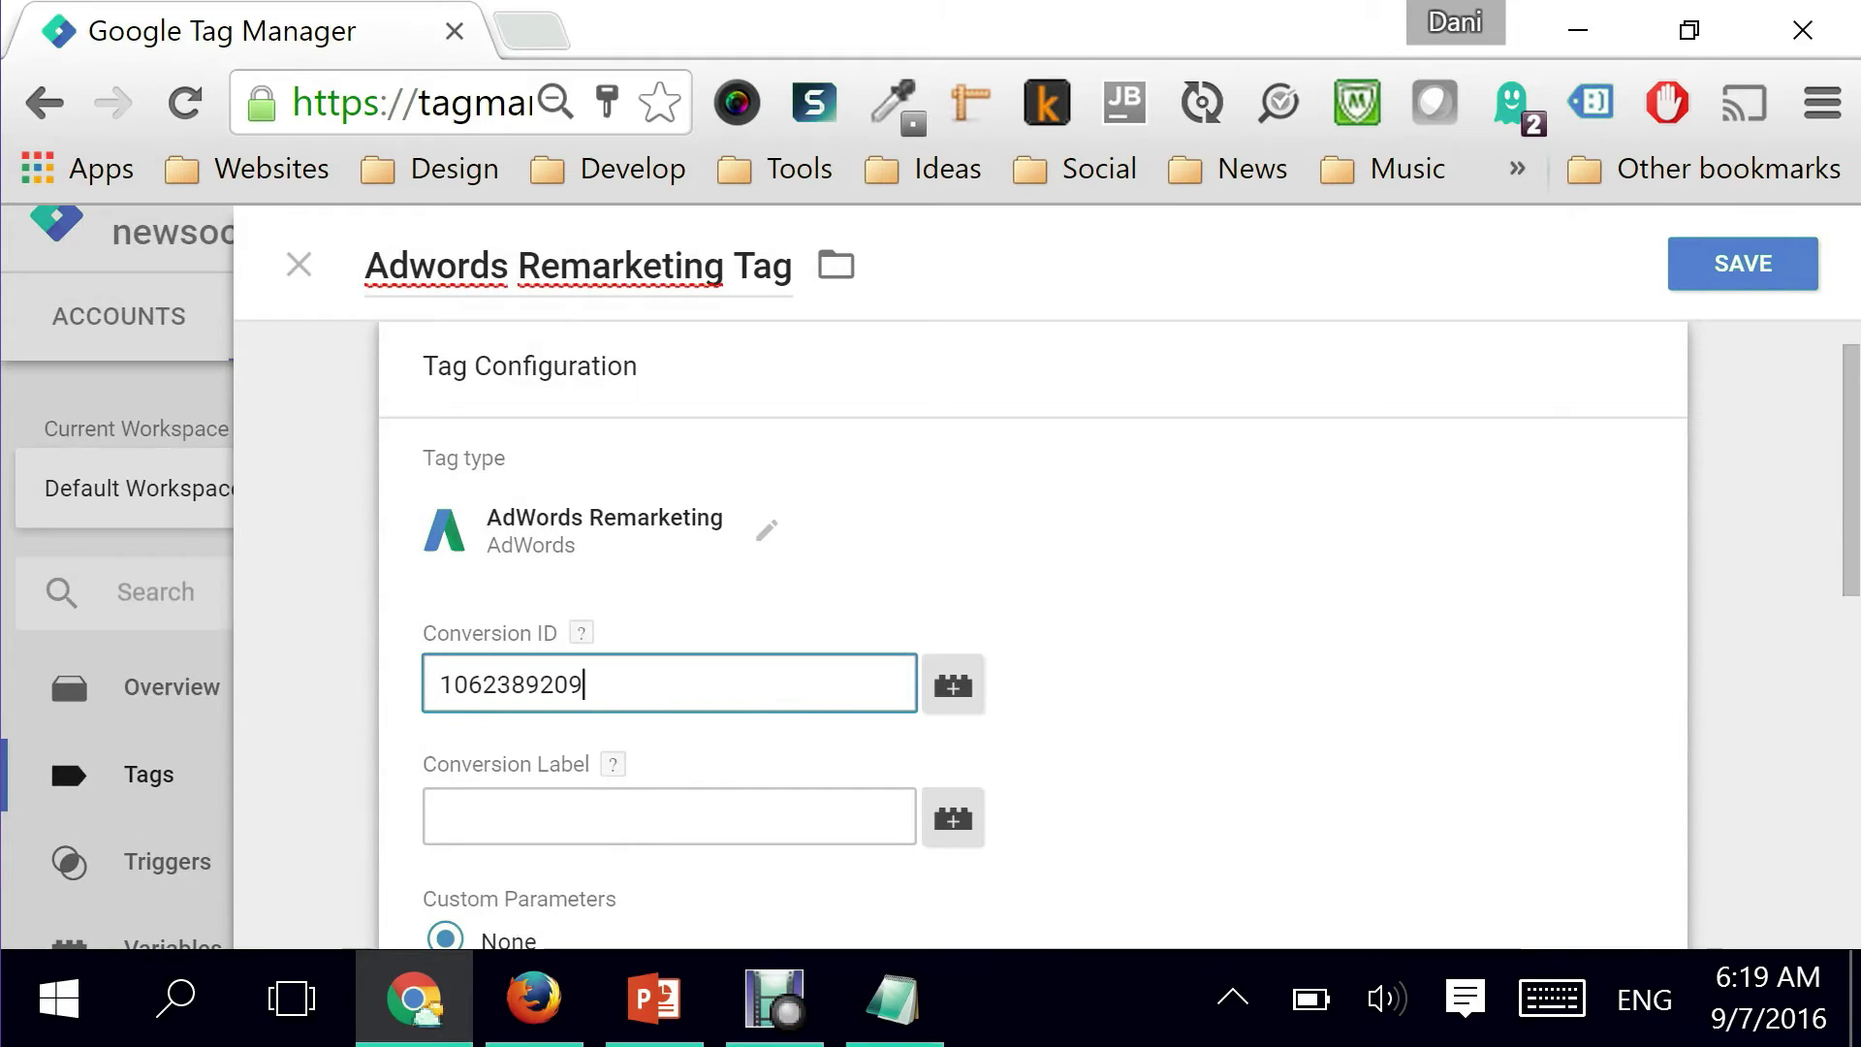
key(BackSpace)
key(BackSpace)
key(BackSpace)
key(BackSpace)
key(BackSpace)
key(BackSpace)
key(BackSpace)
key(BackSpace)
key(BackSpace)
key(BackSpace)
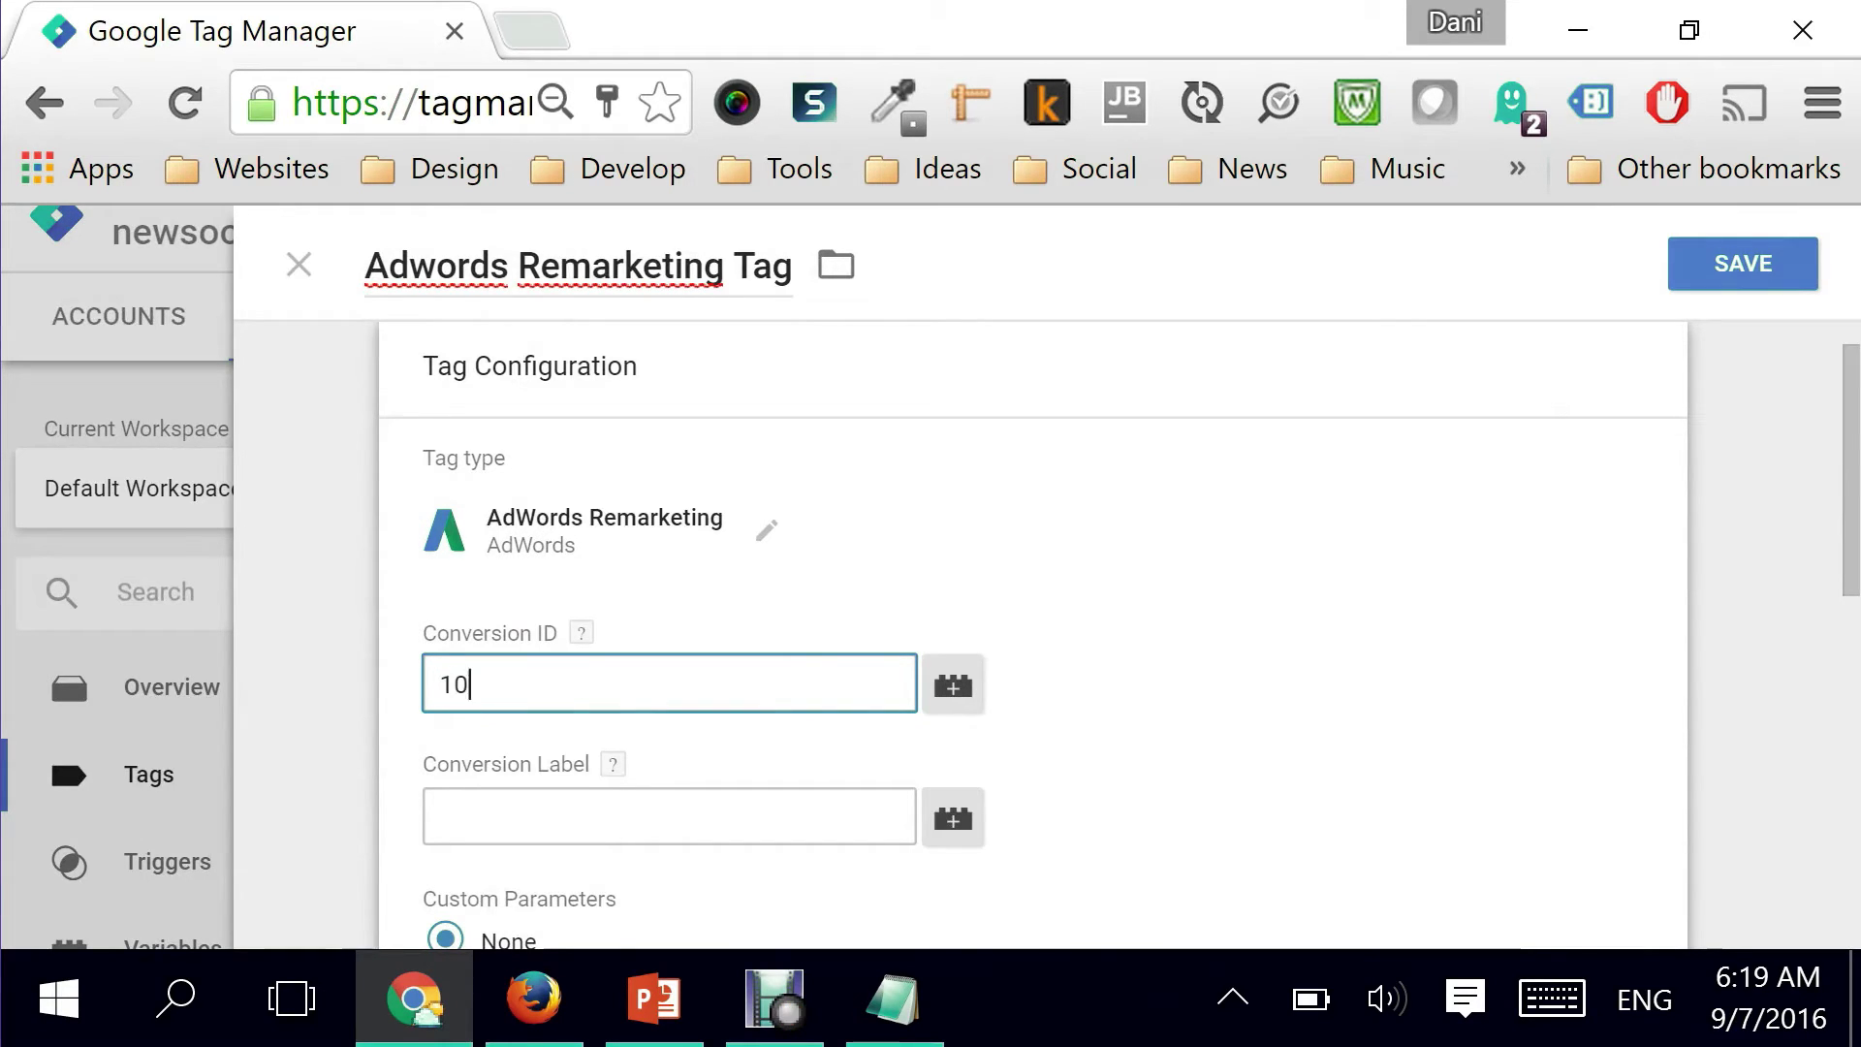
text({{ga)
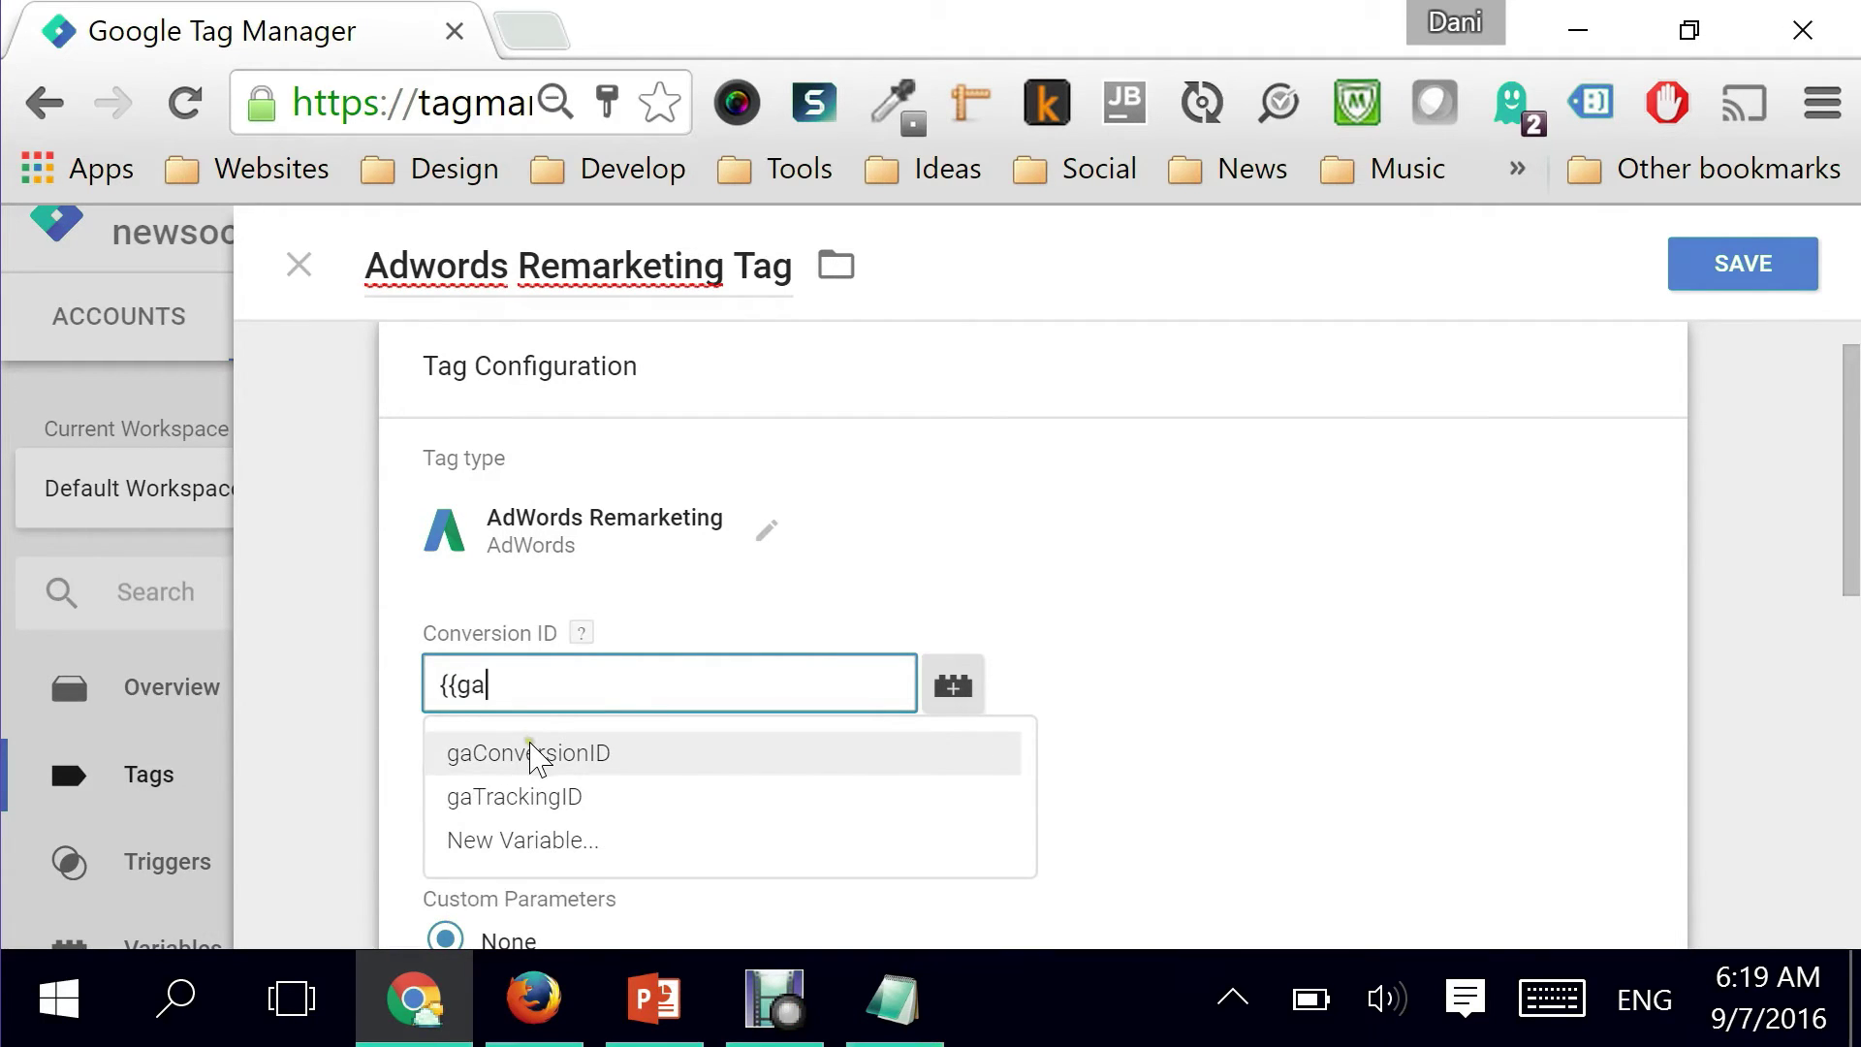
click(531, 754)
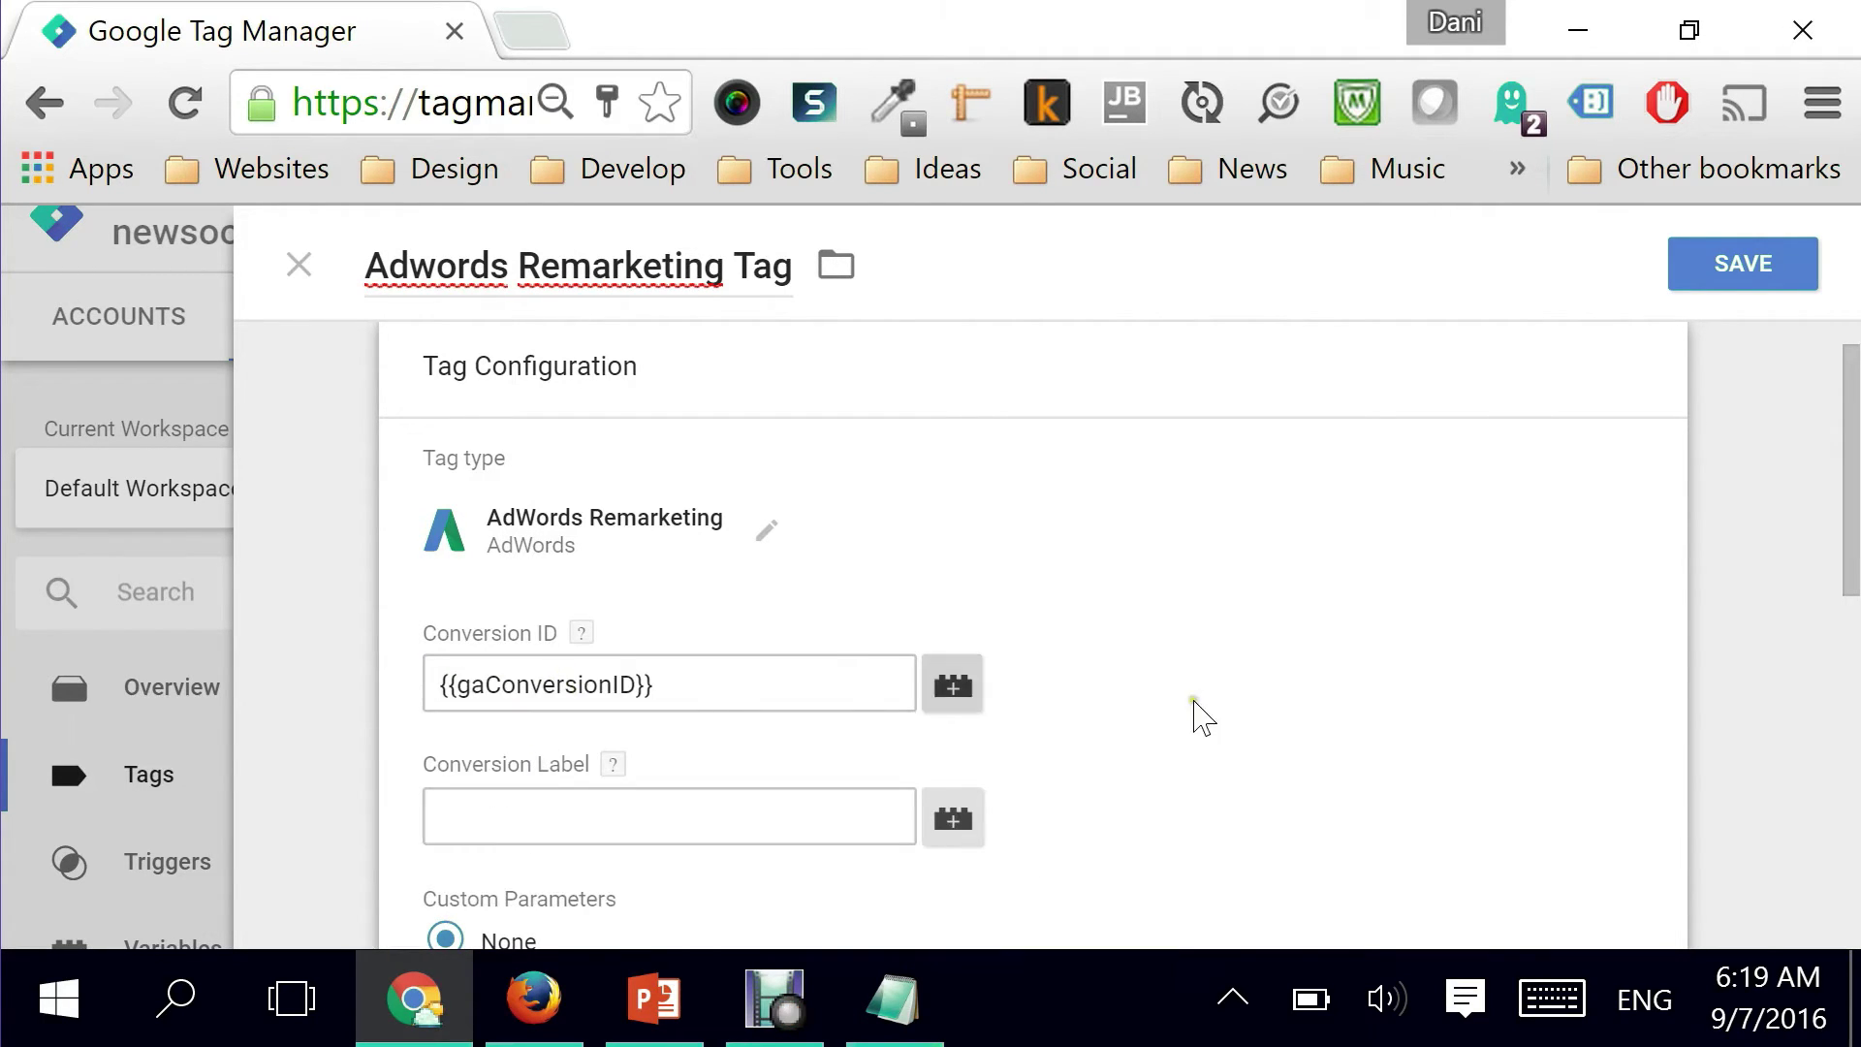
- Set the tag's trigger to All Pages
drag(1844, 465, 1828, 761)
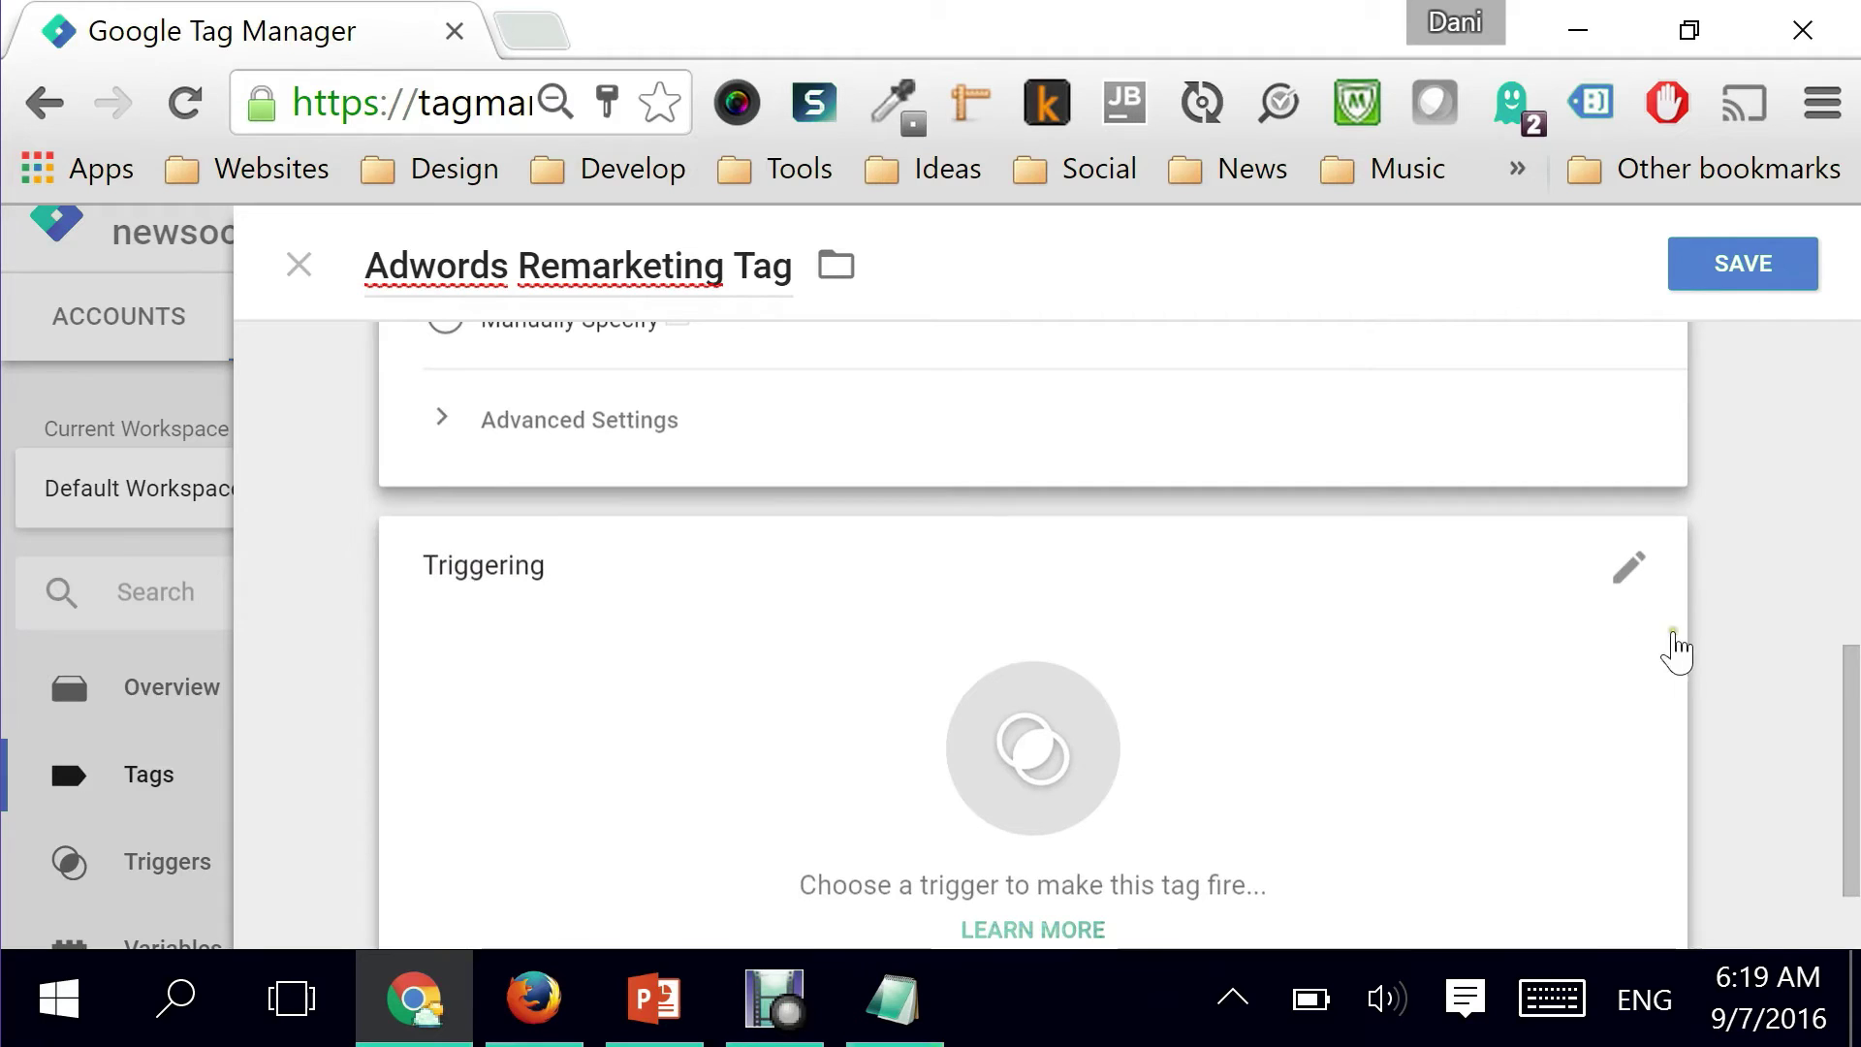
scroll(1667, 596, down, 1)
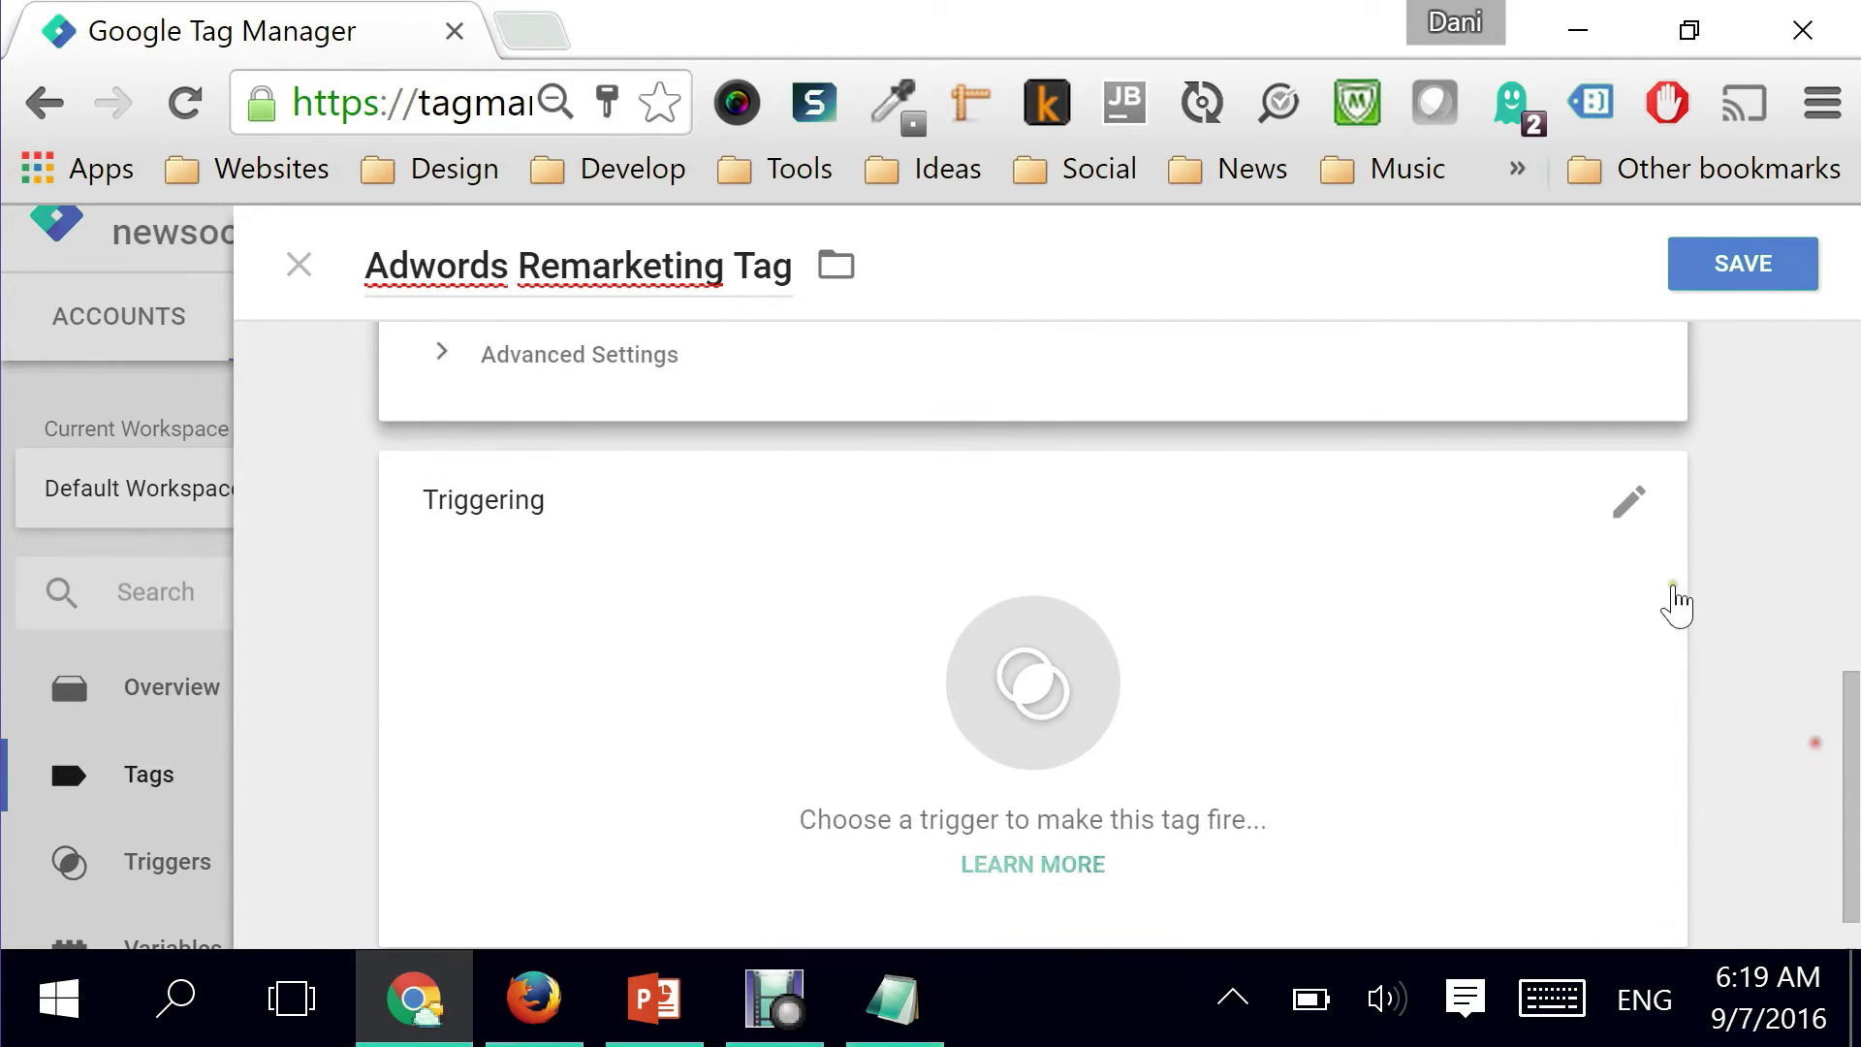
click(1636, 504)
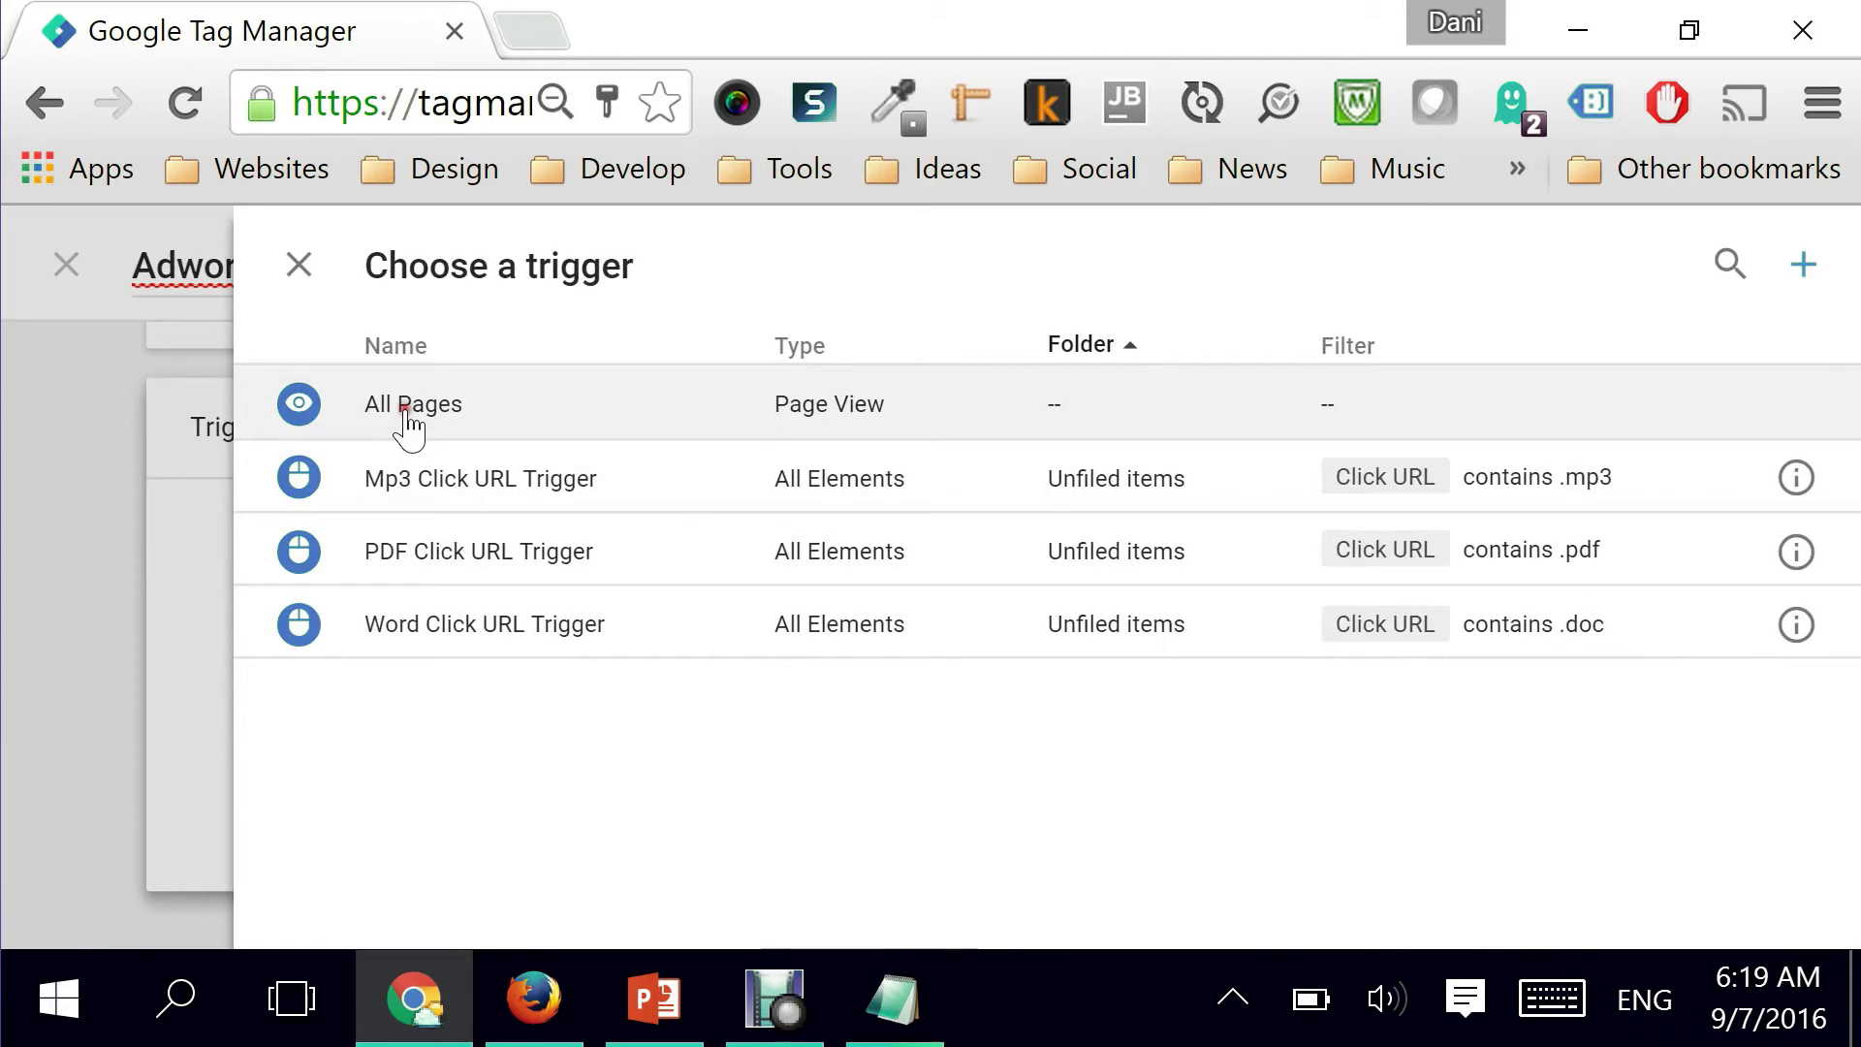
click(408, 417)
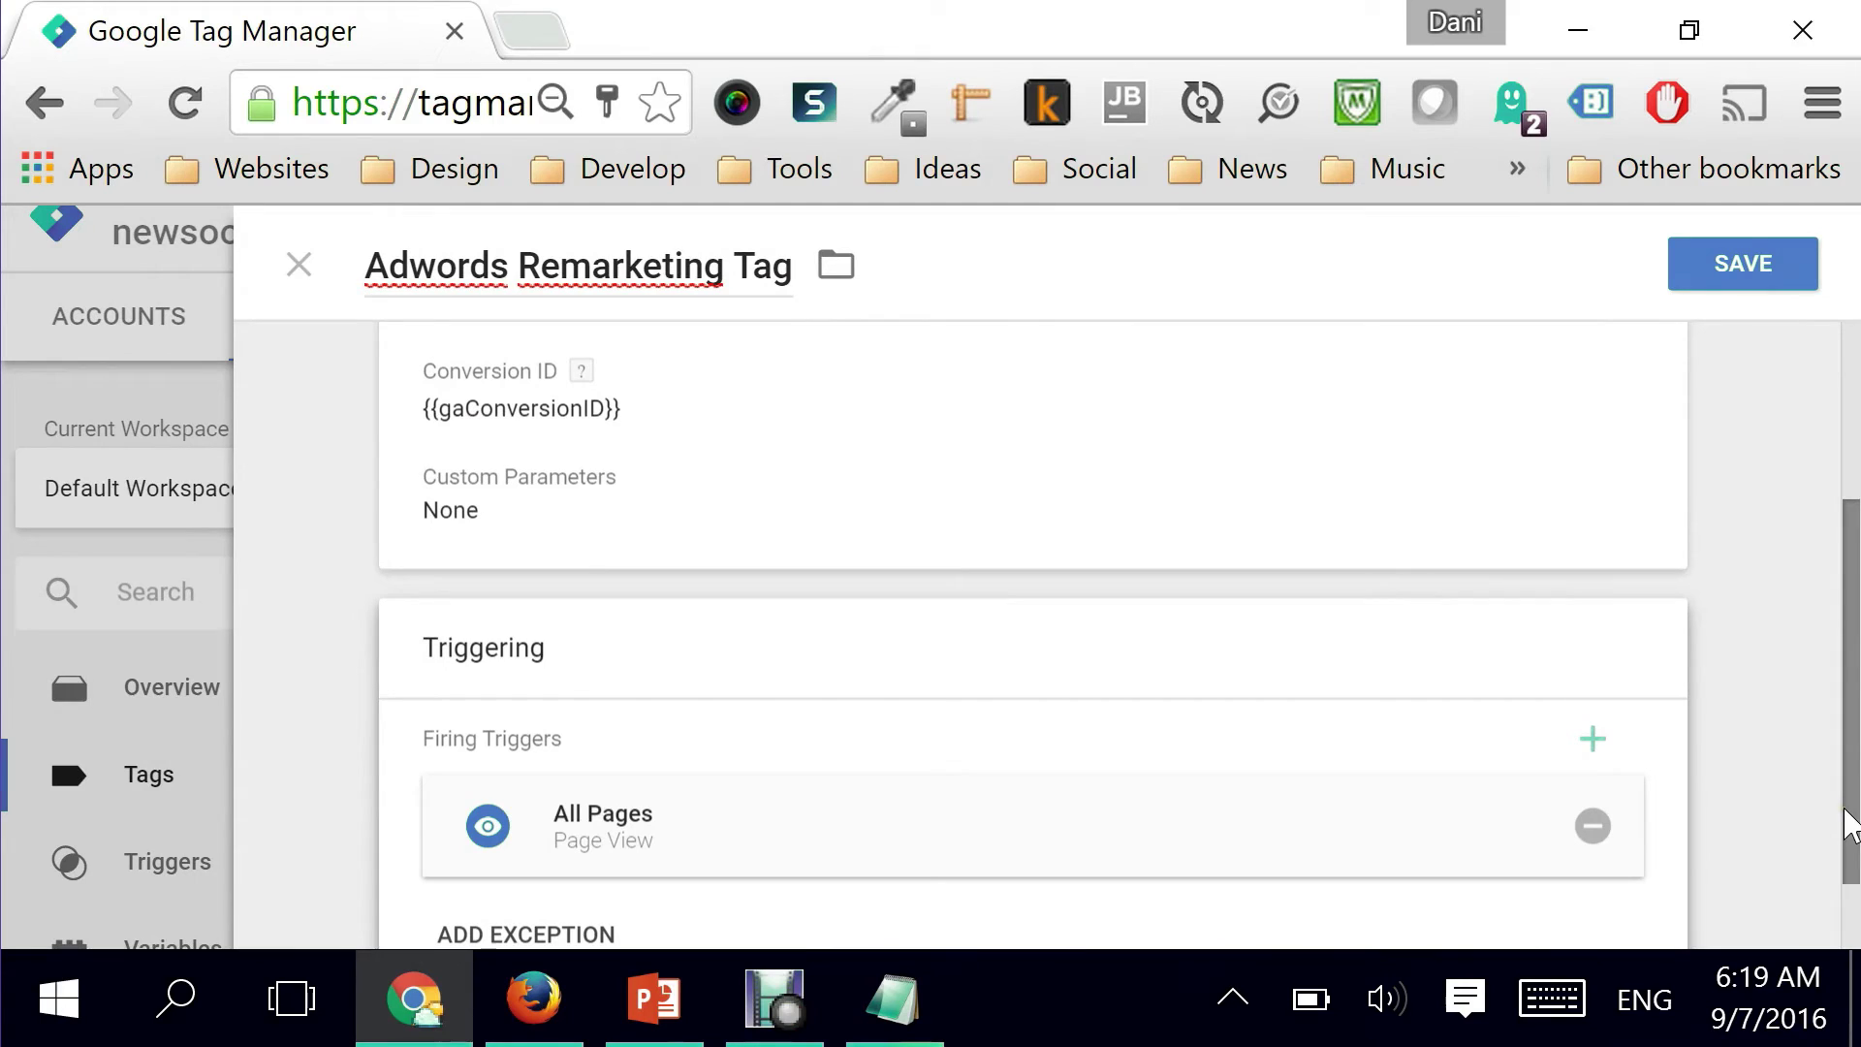
drag(1852, 770, 1853, 599)
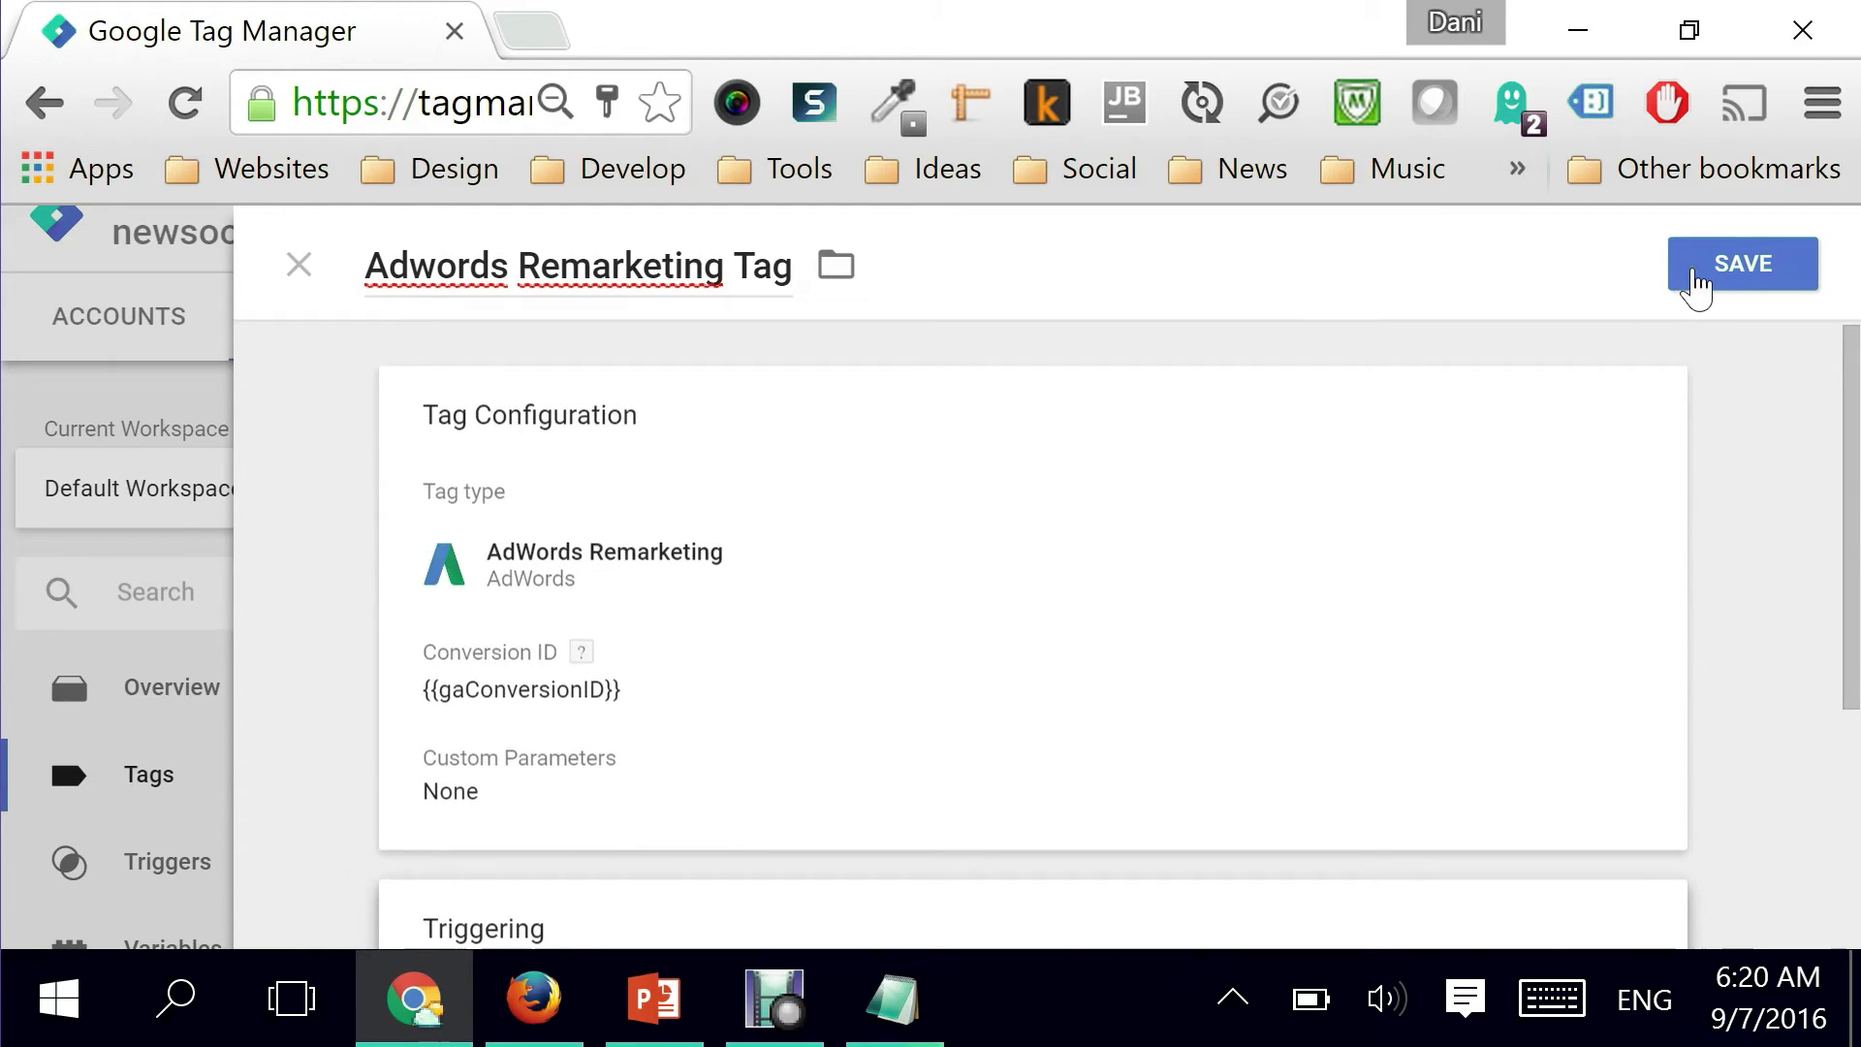
- Rename the tag to 'Adwords Remarketing' by removing 'Tag', and save it
click(725, 265)
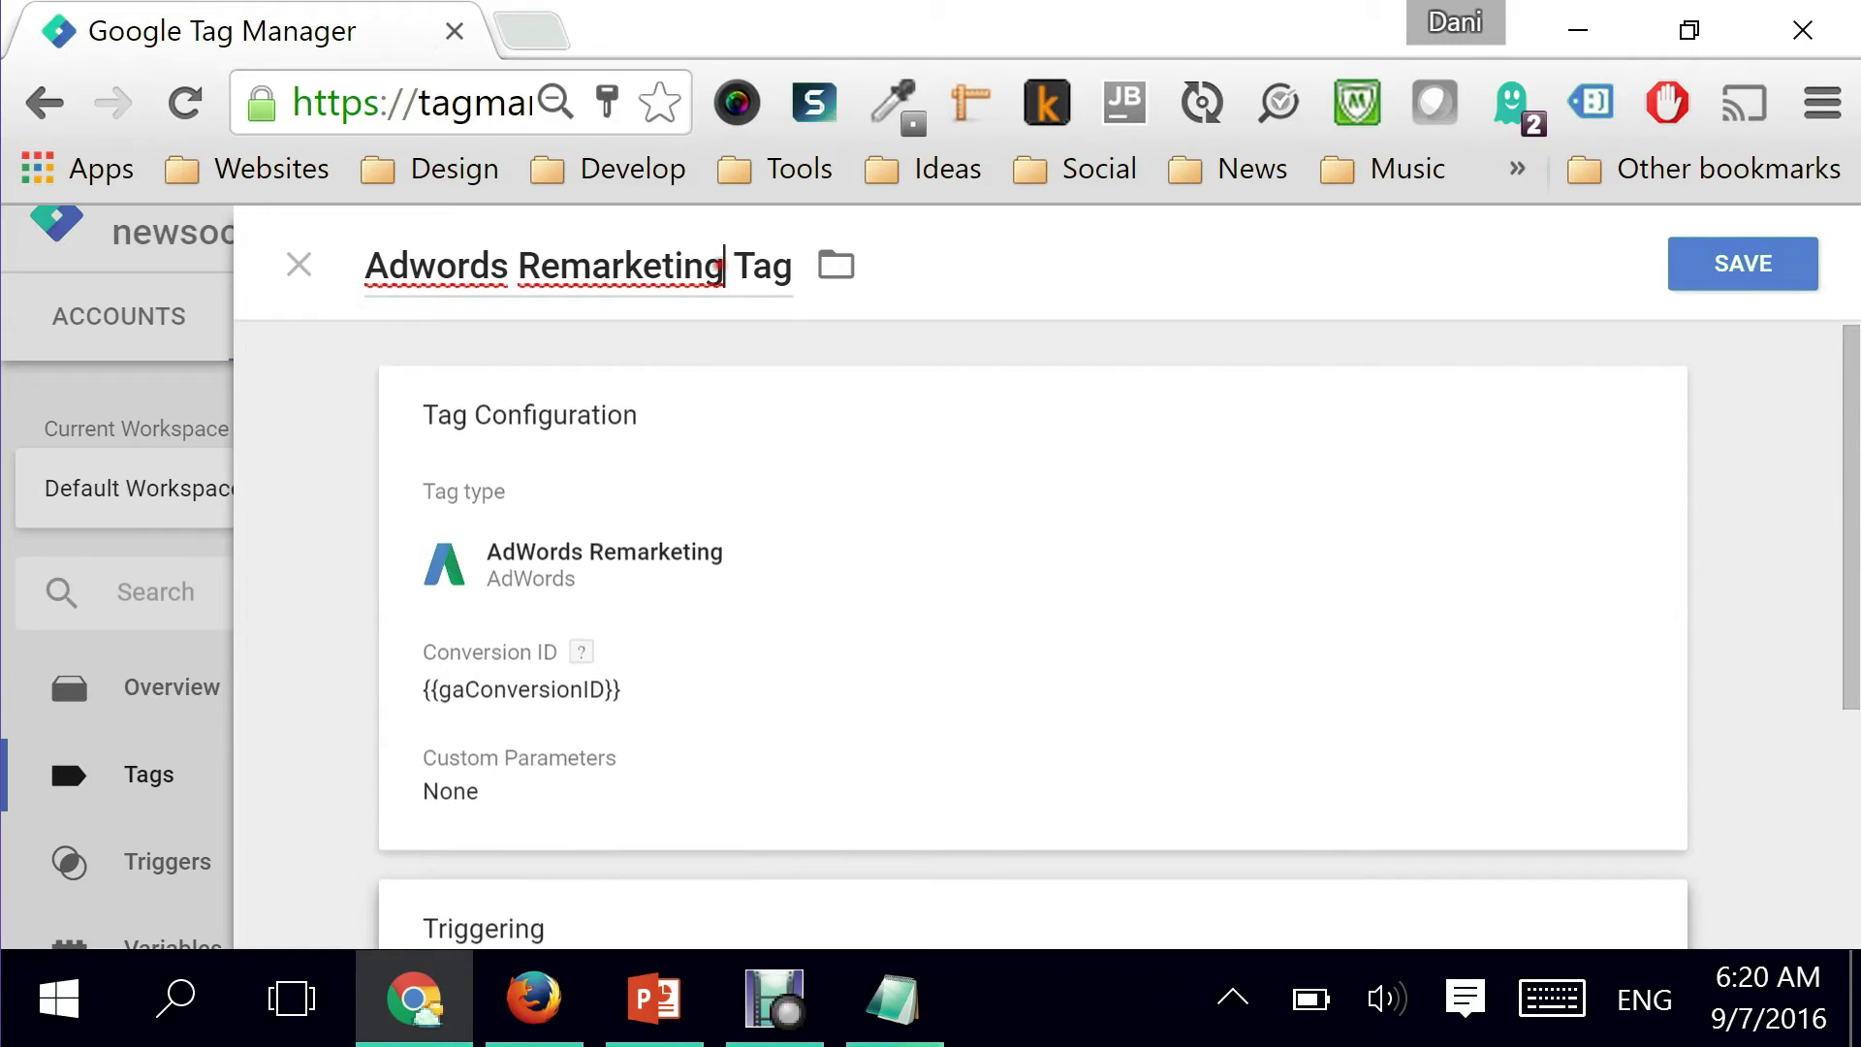
drag(725, 265, 802, 282)
key(BackSpace)
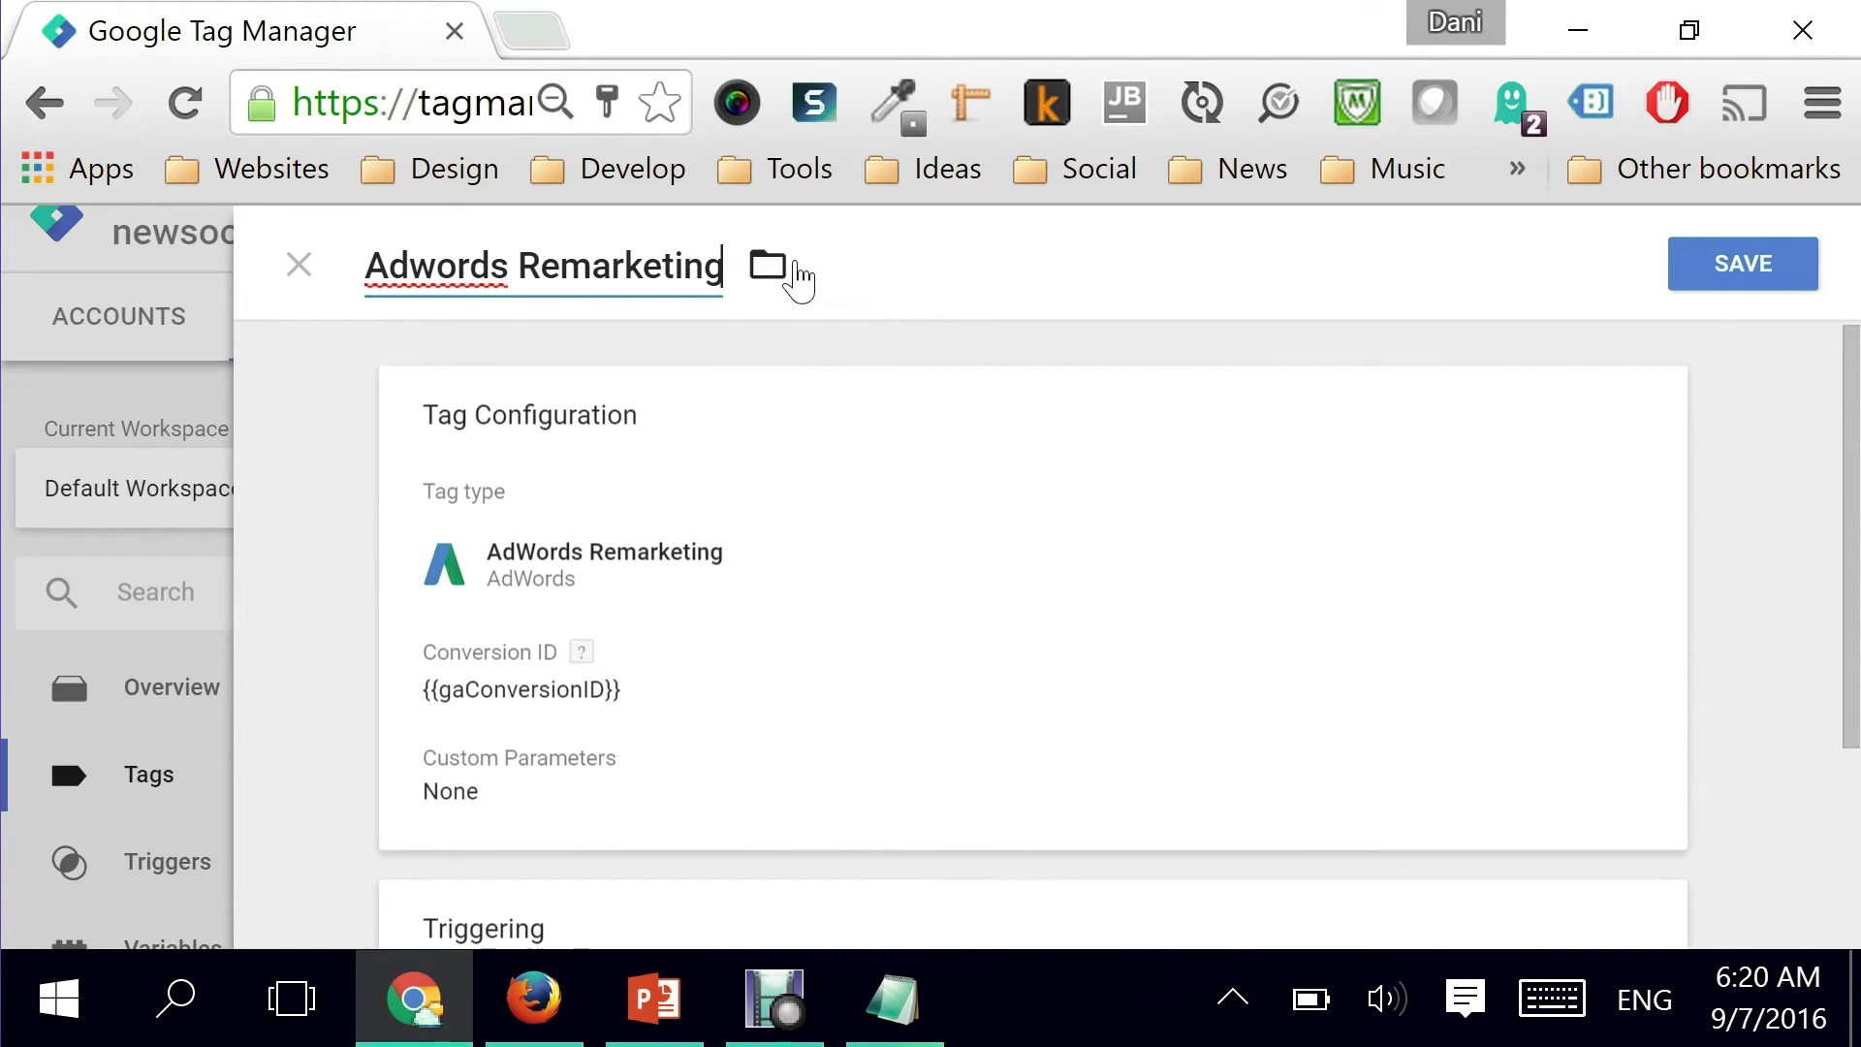
click(1796, 281)
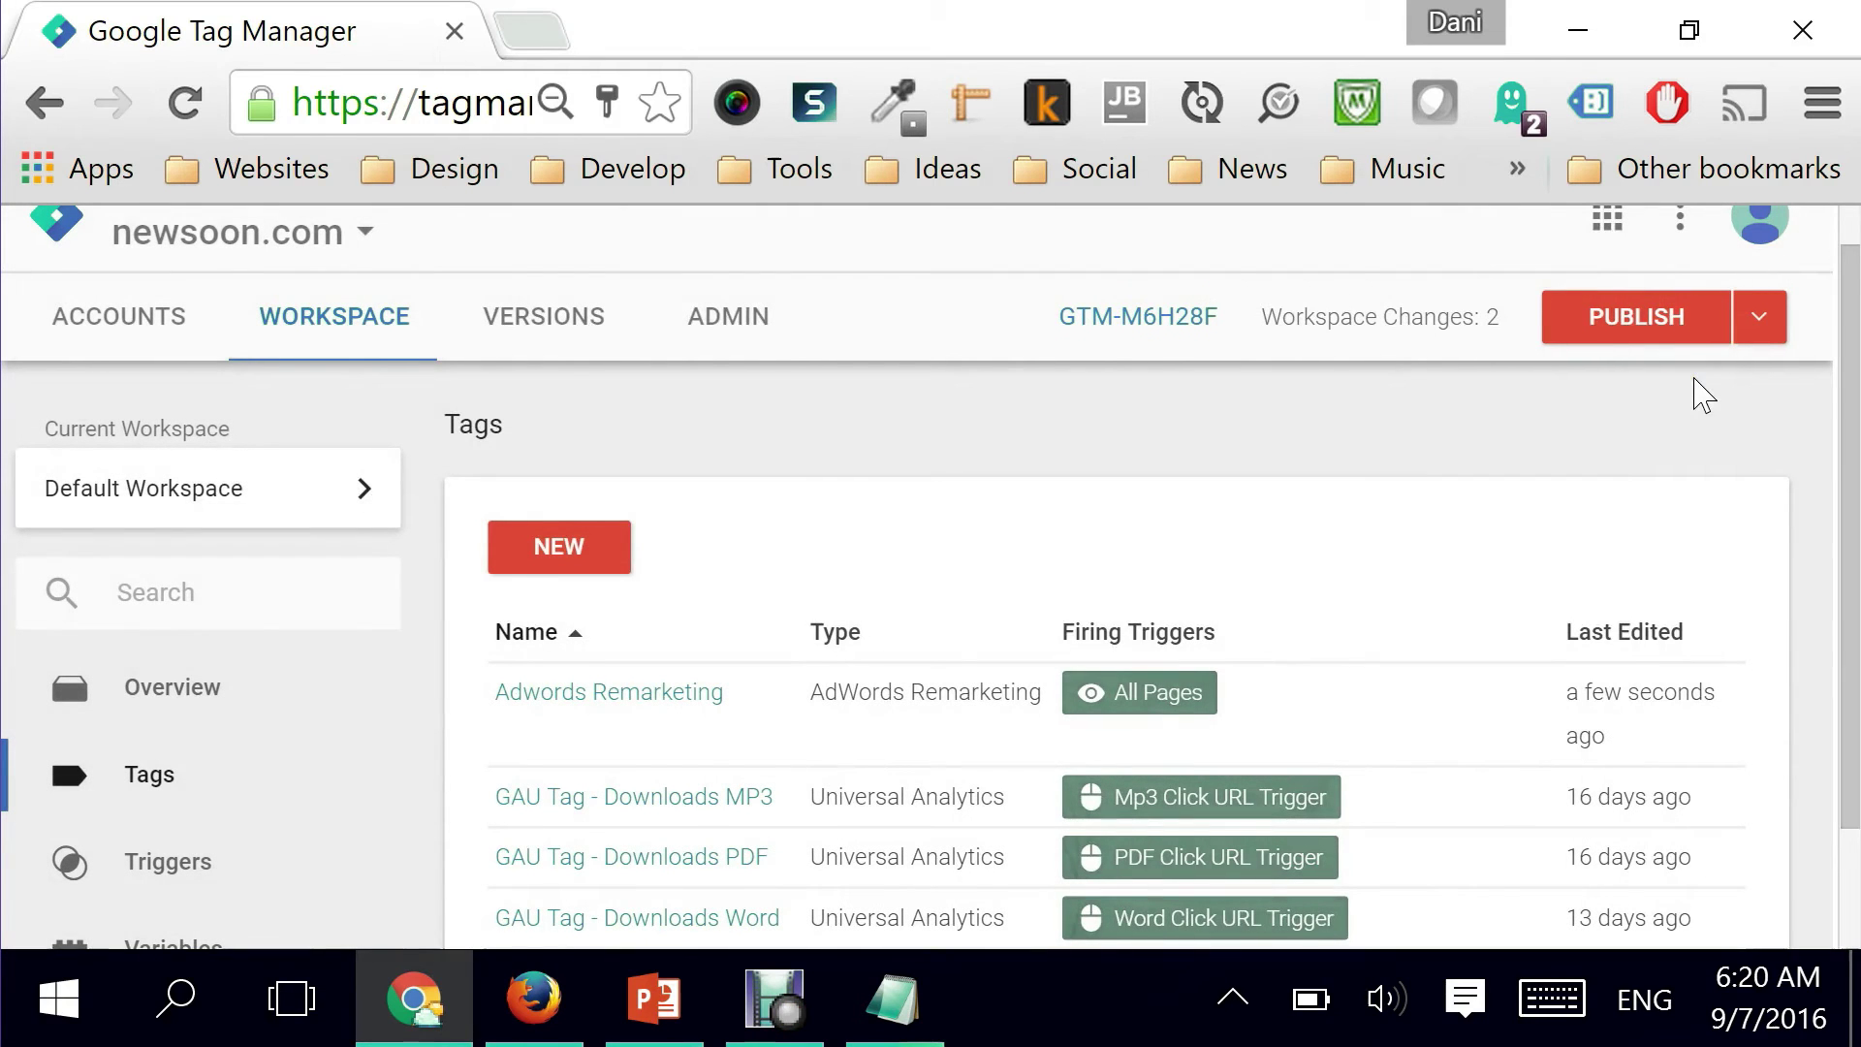
- Choose Publish Now from the publishing options to publish the workspace changes
drag(1844, 415, 1845, 541)
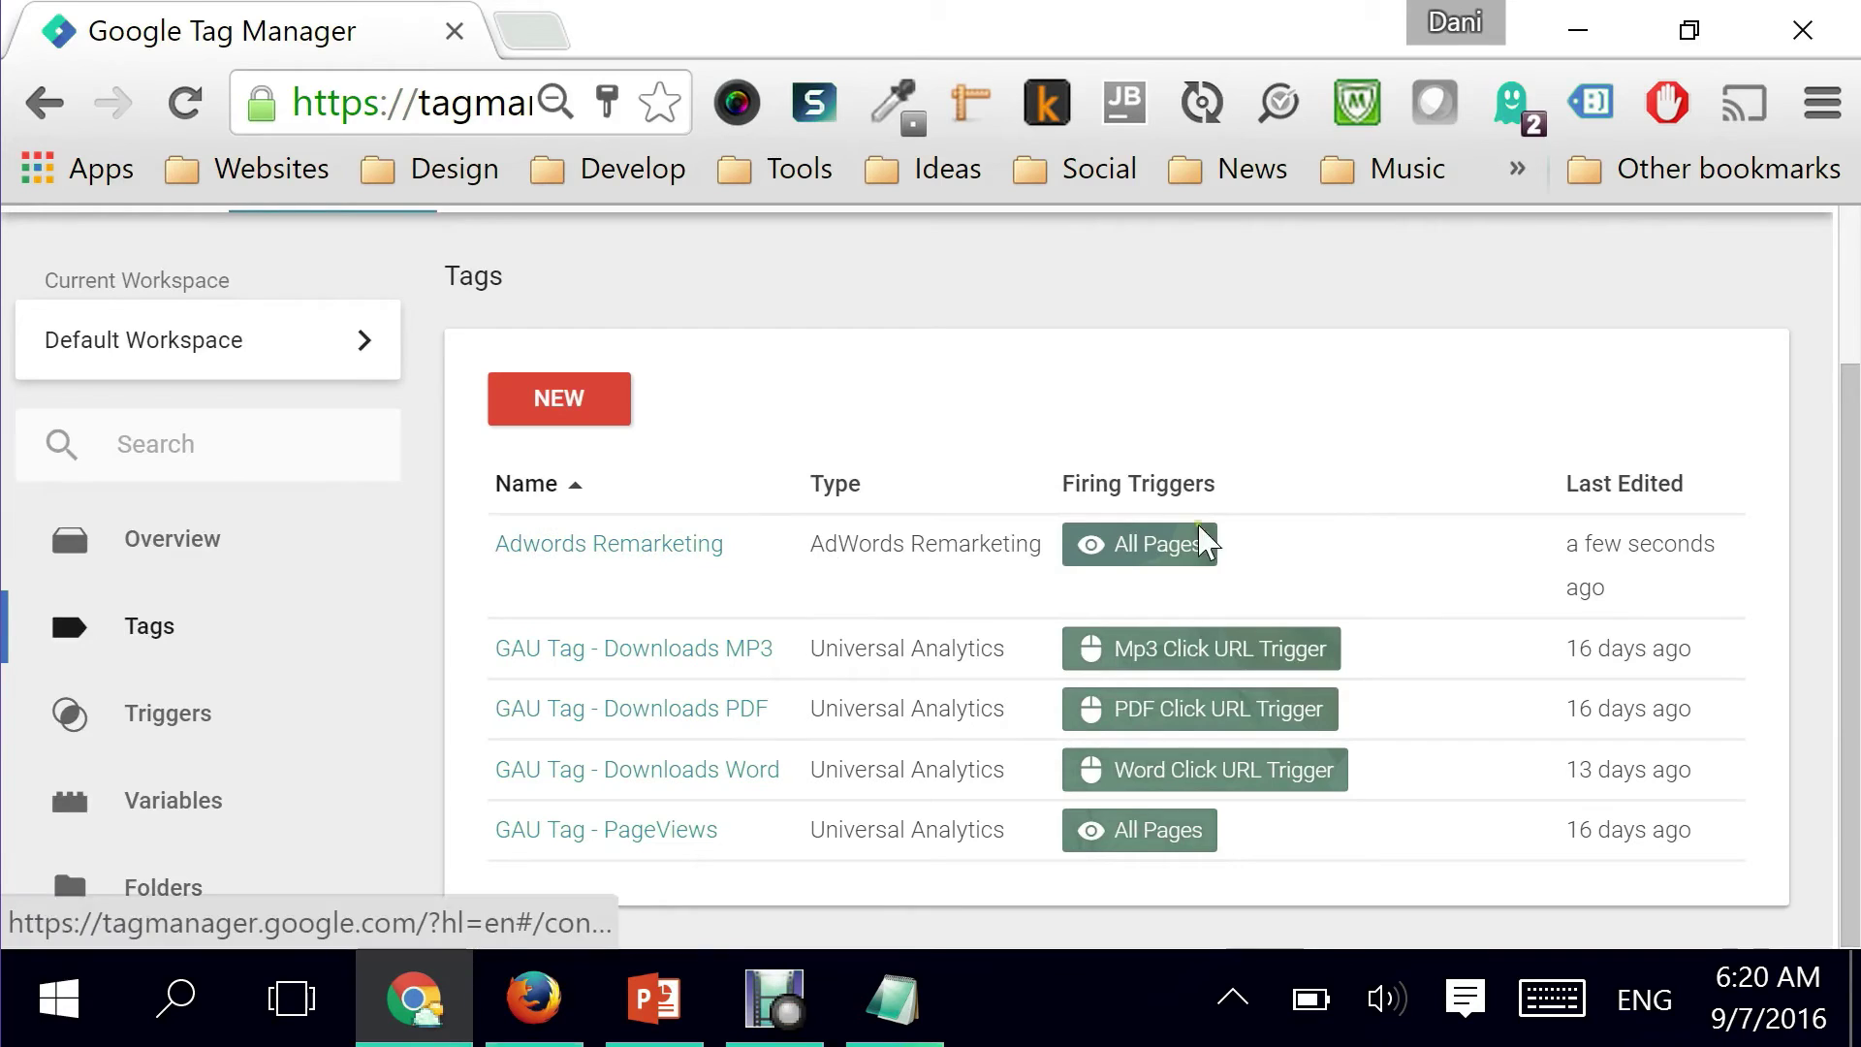
drag(1851, 580, 1854, 467)
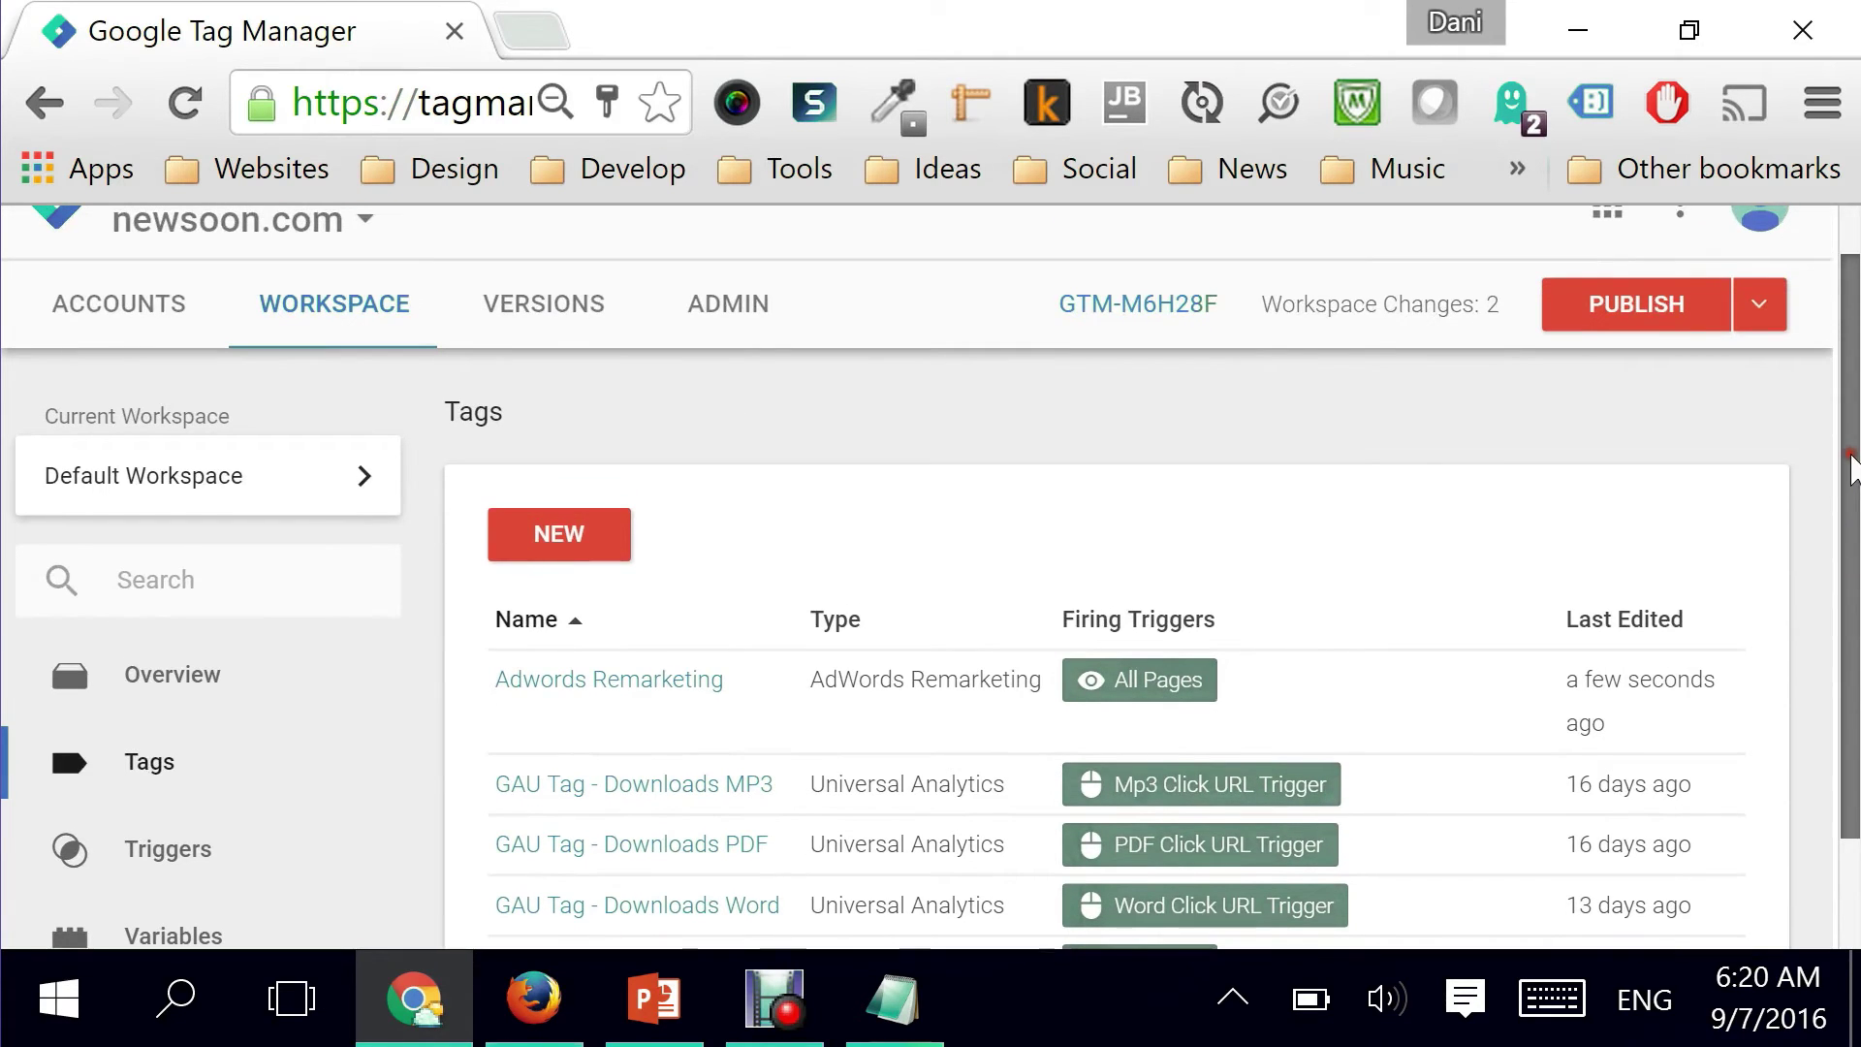
click(1759, 315)
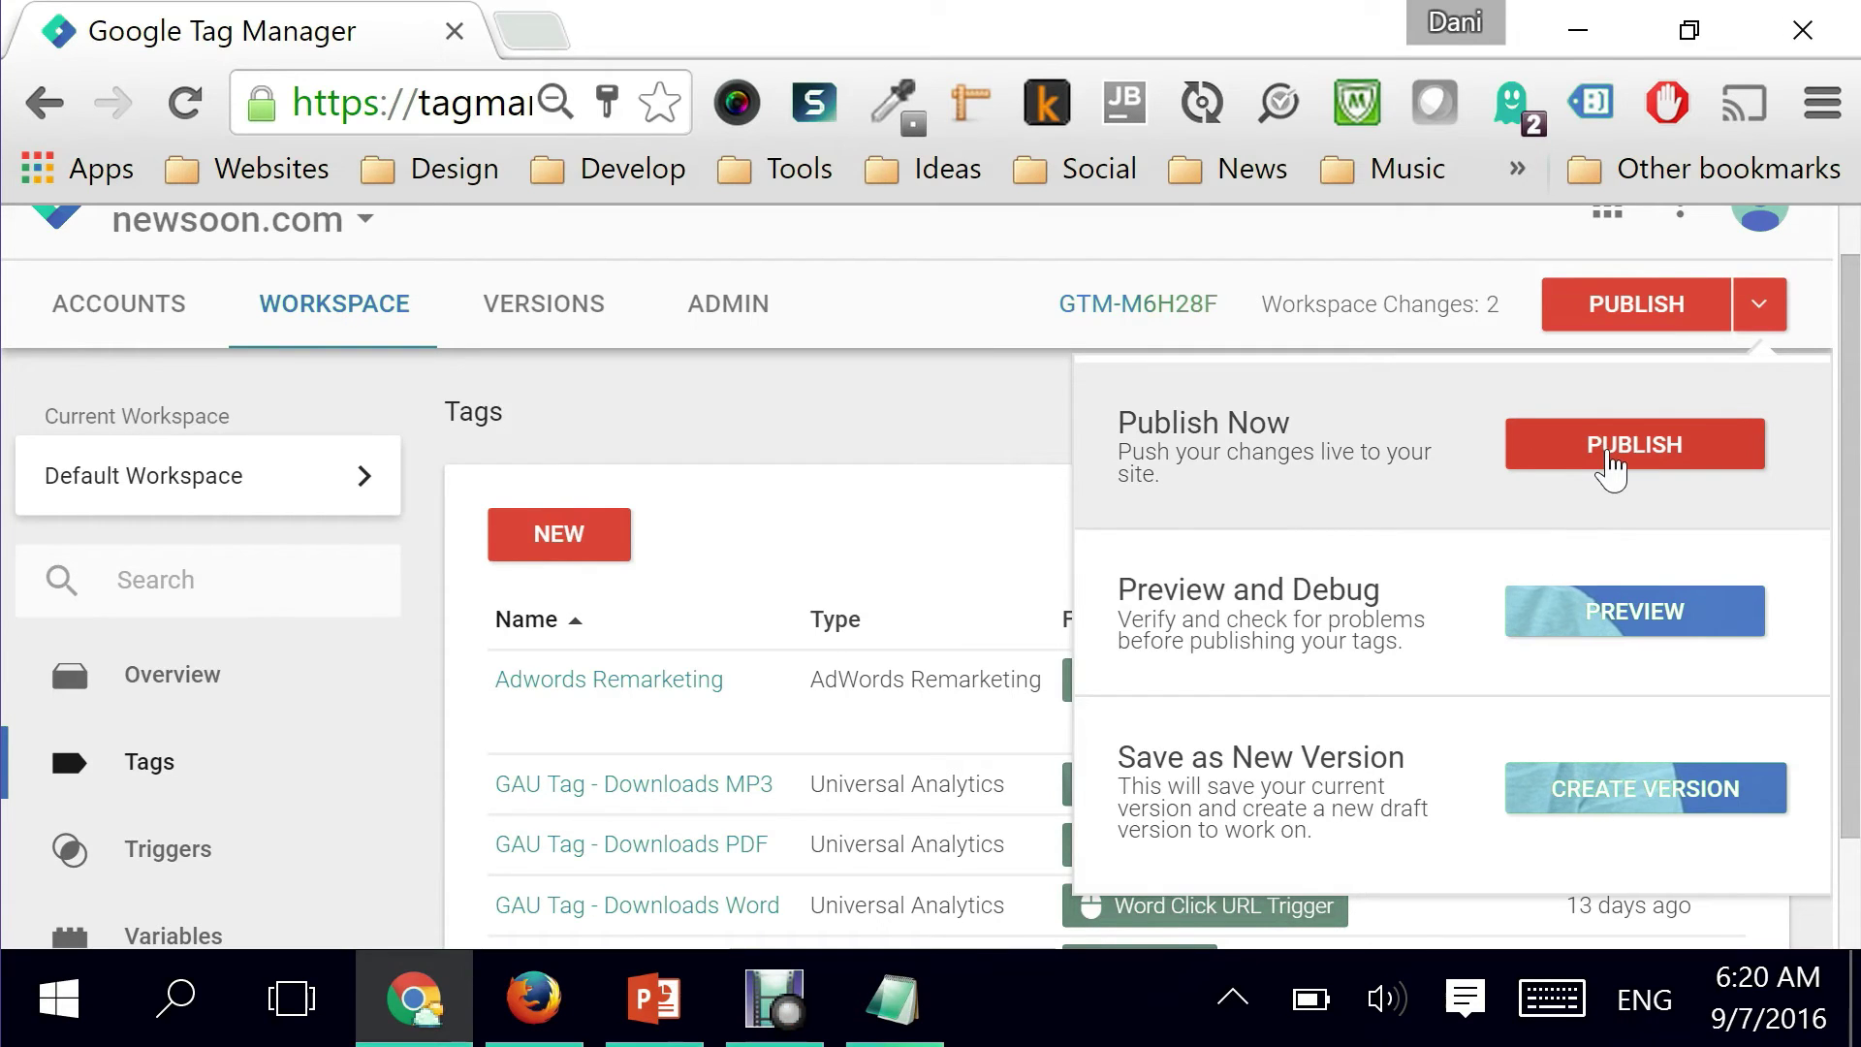
click(1611, 467)
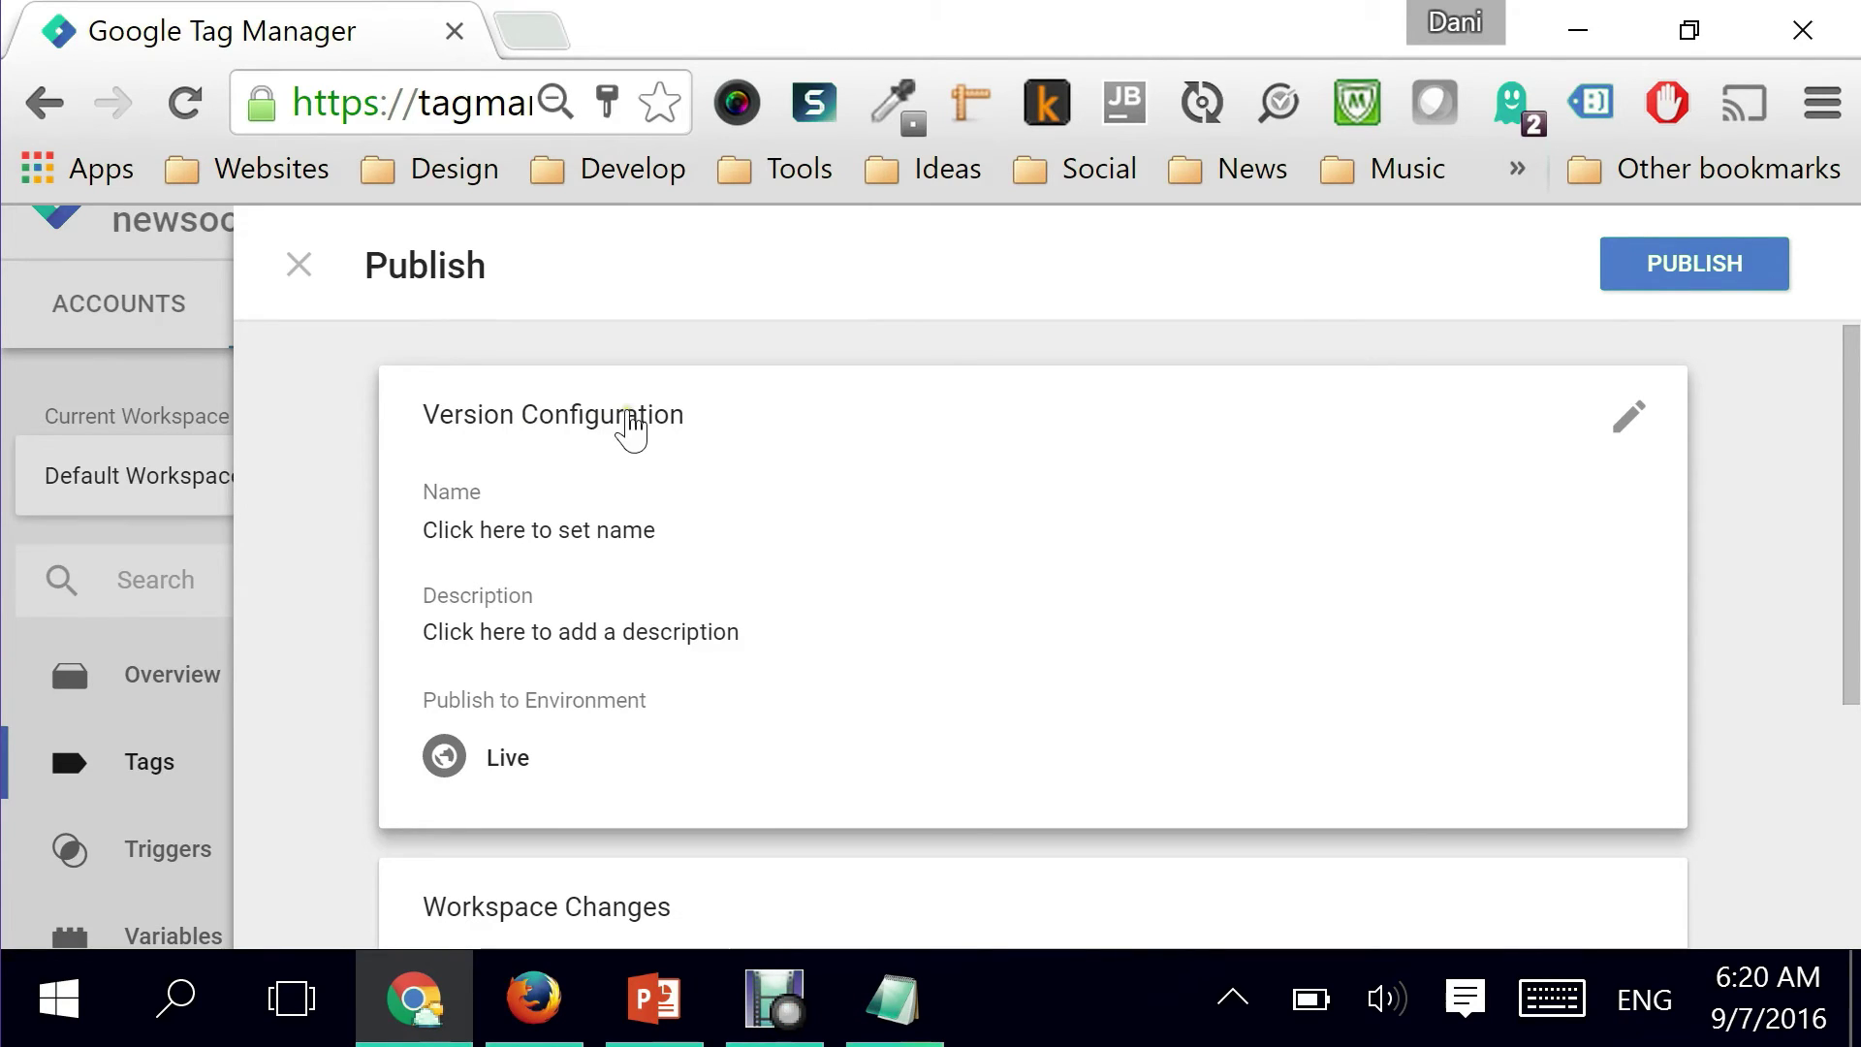
- Name the new version 'Added Adwords Remarketing Tag' in the version configuration
click(567, 538)
scroll(567, 539, down, 1)
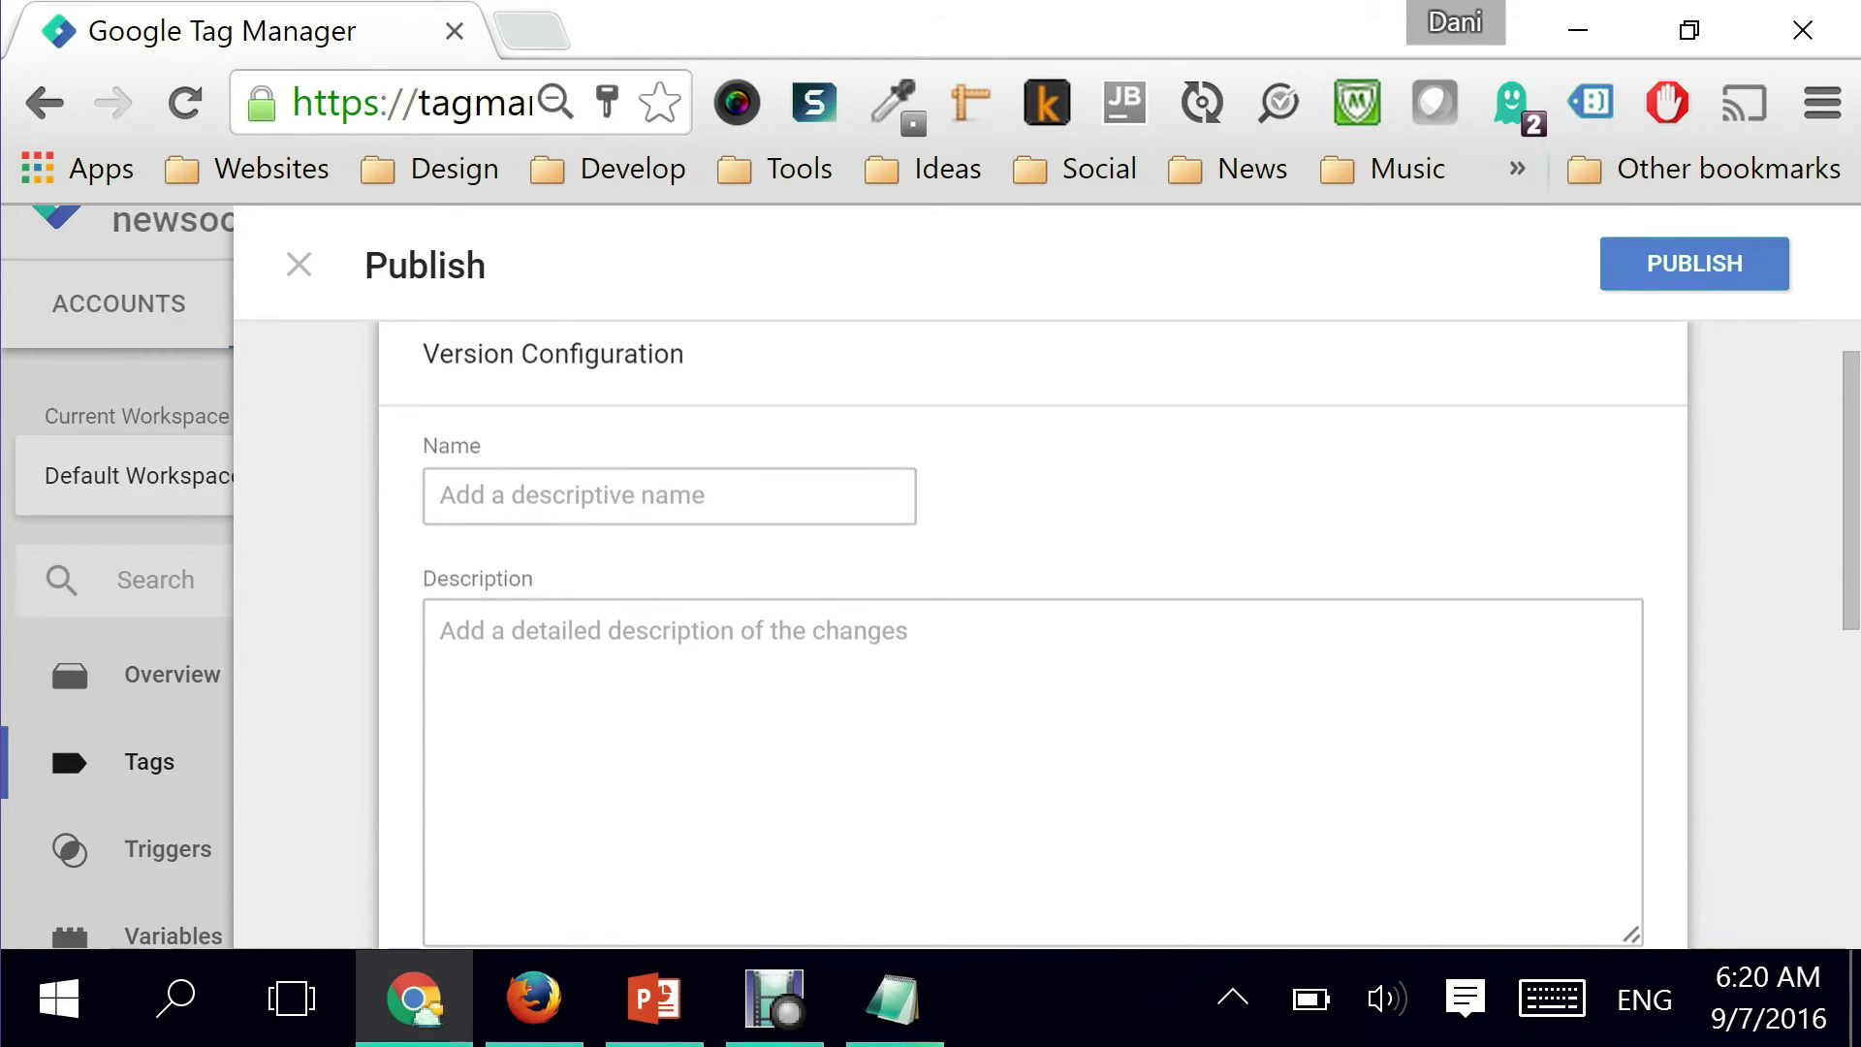
click(667, 506)
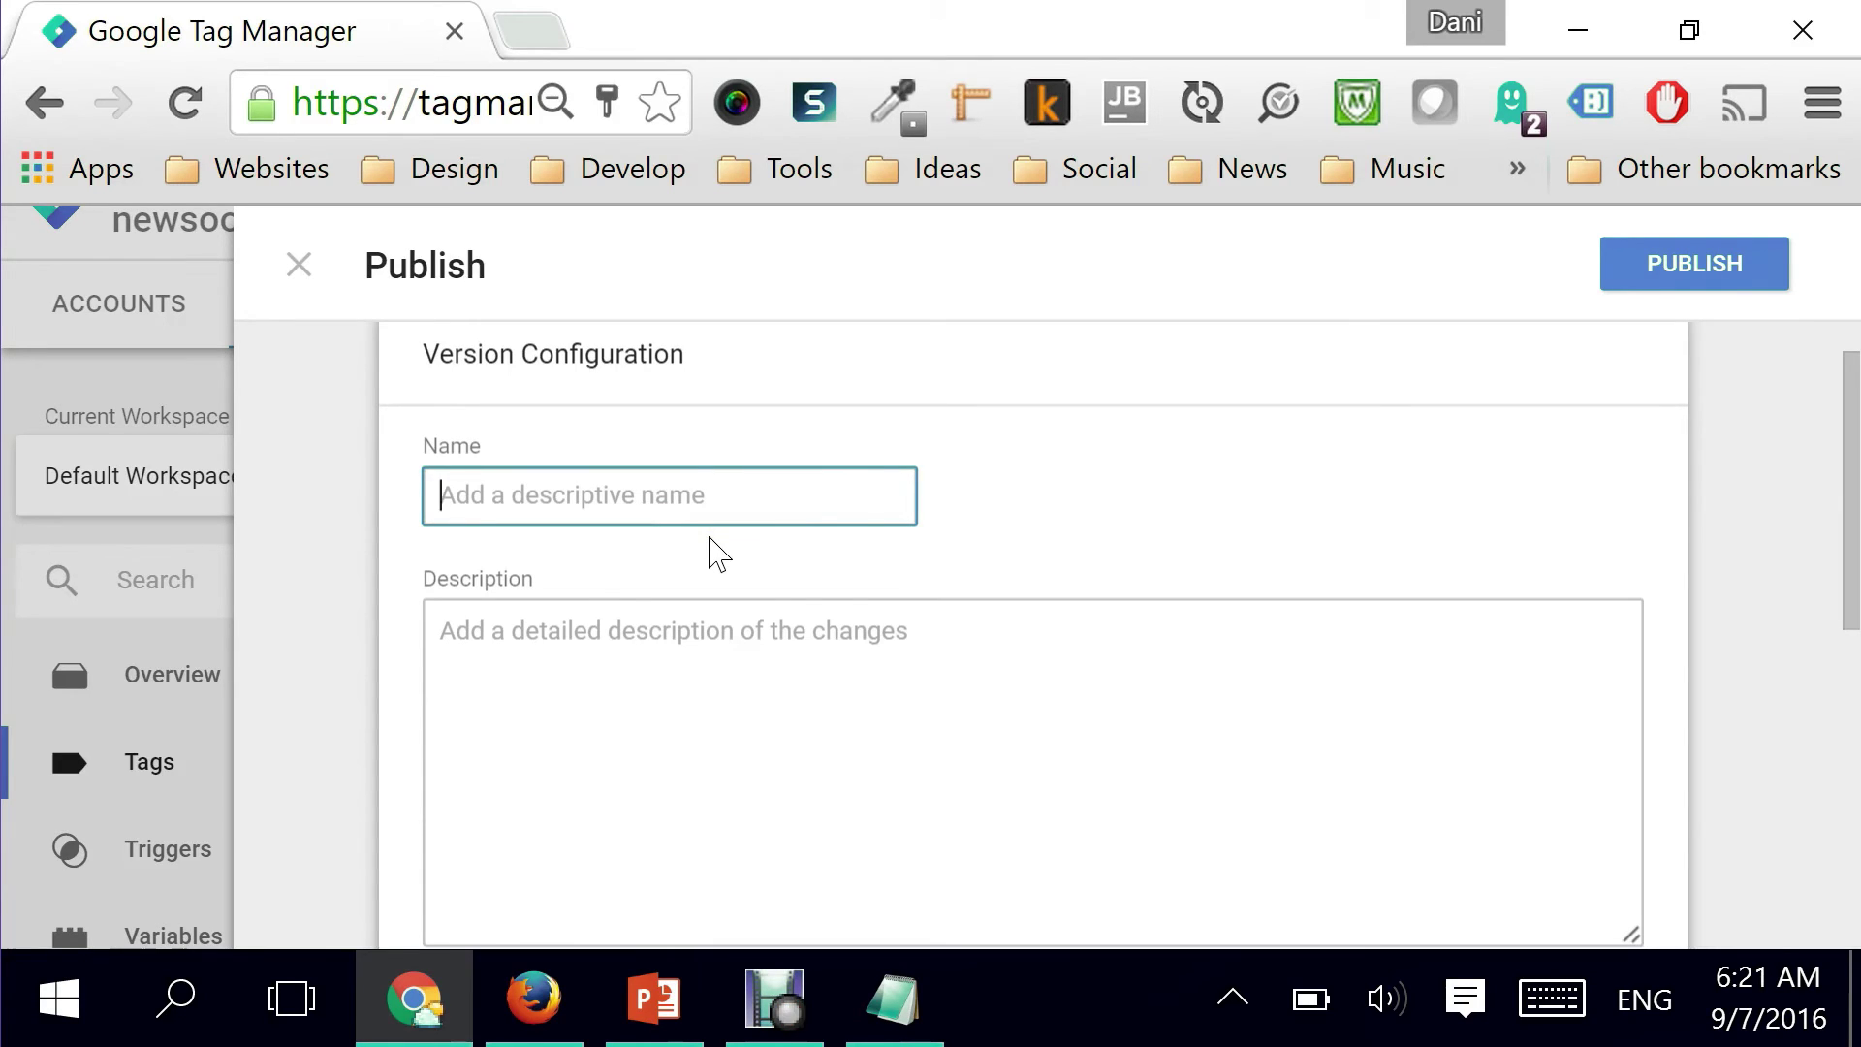
text(Updates)
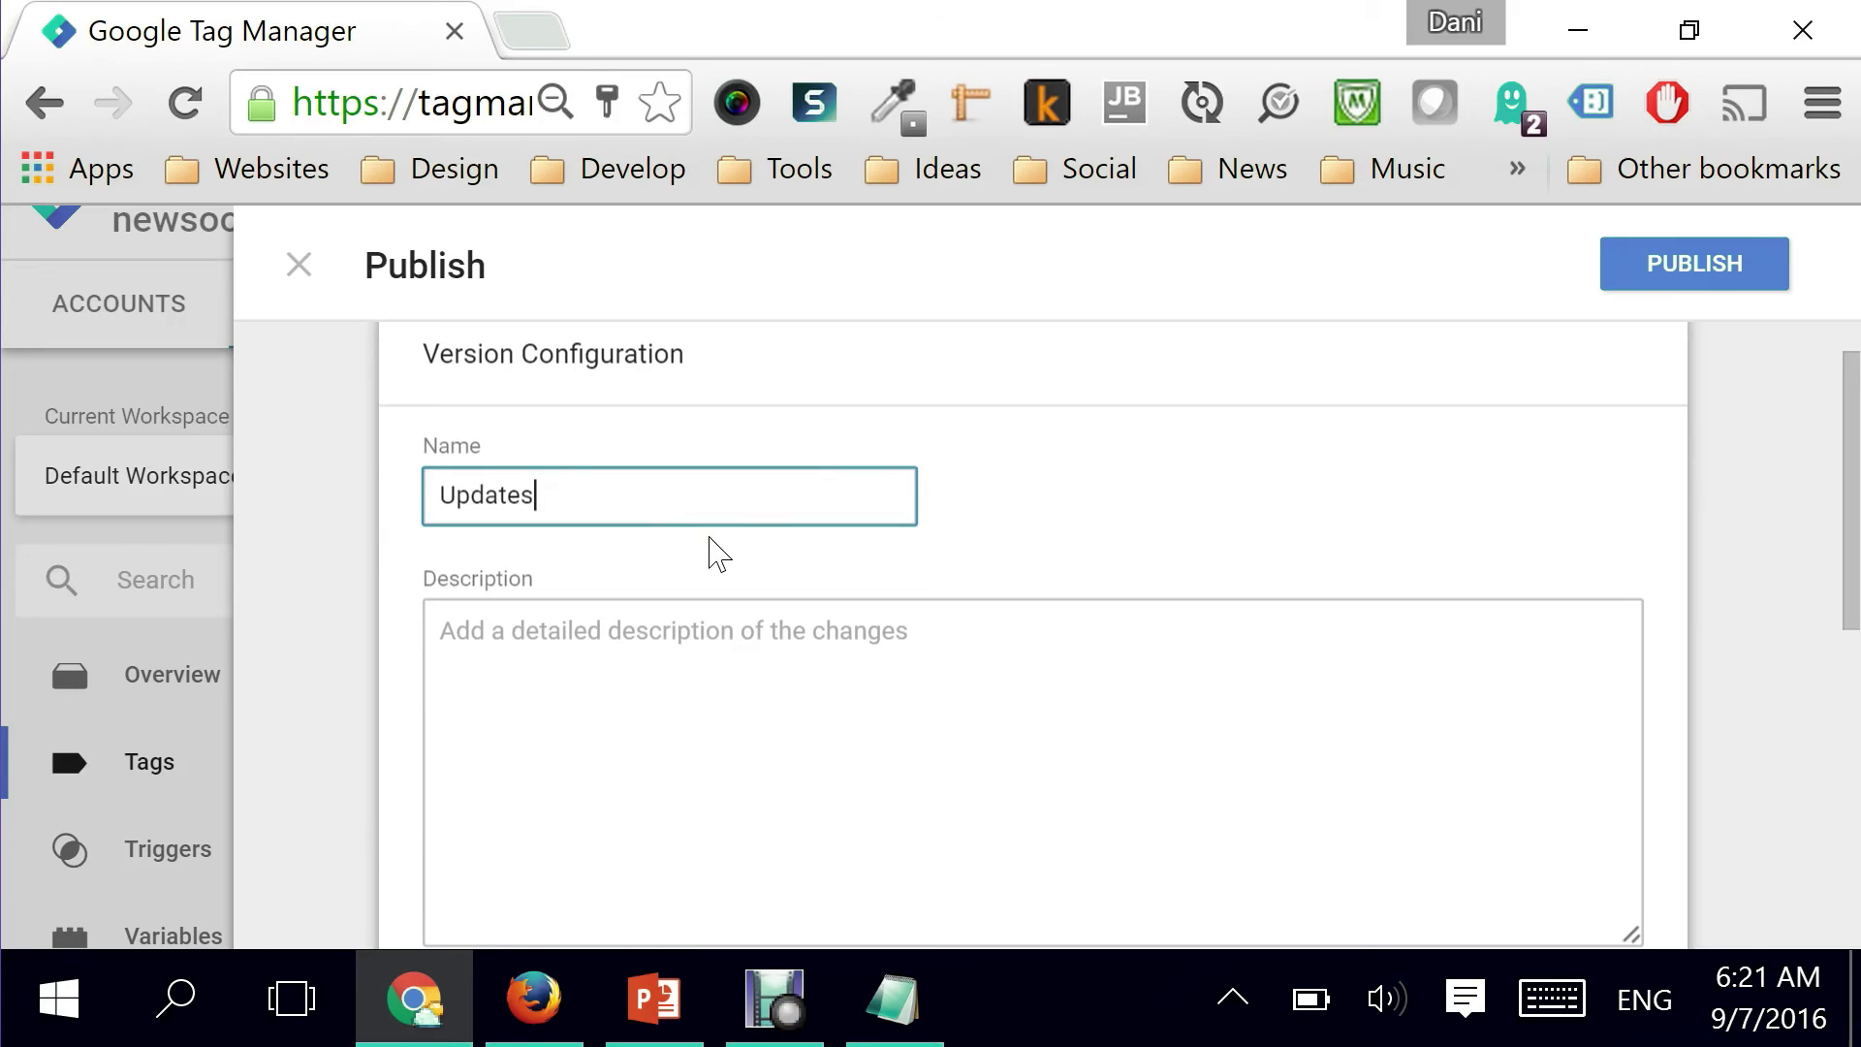
key(BackSpace)
key(BackSpace)
key(BackSpace)
key(BackSpace)
key(BackSpace)
key(BackSpace)
key(BackSpace)
text(Added Remark)
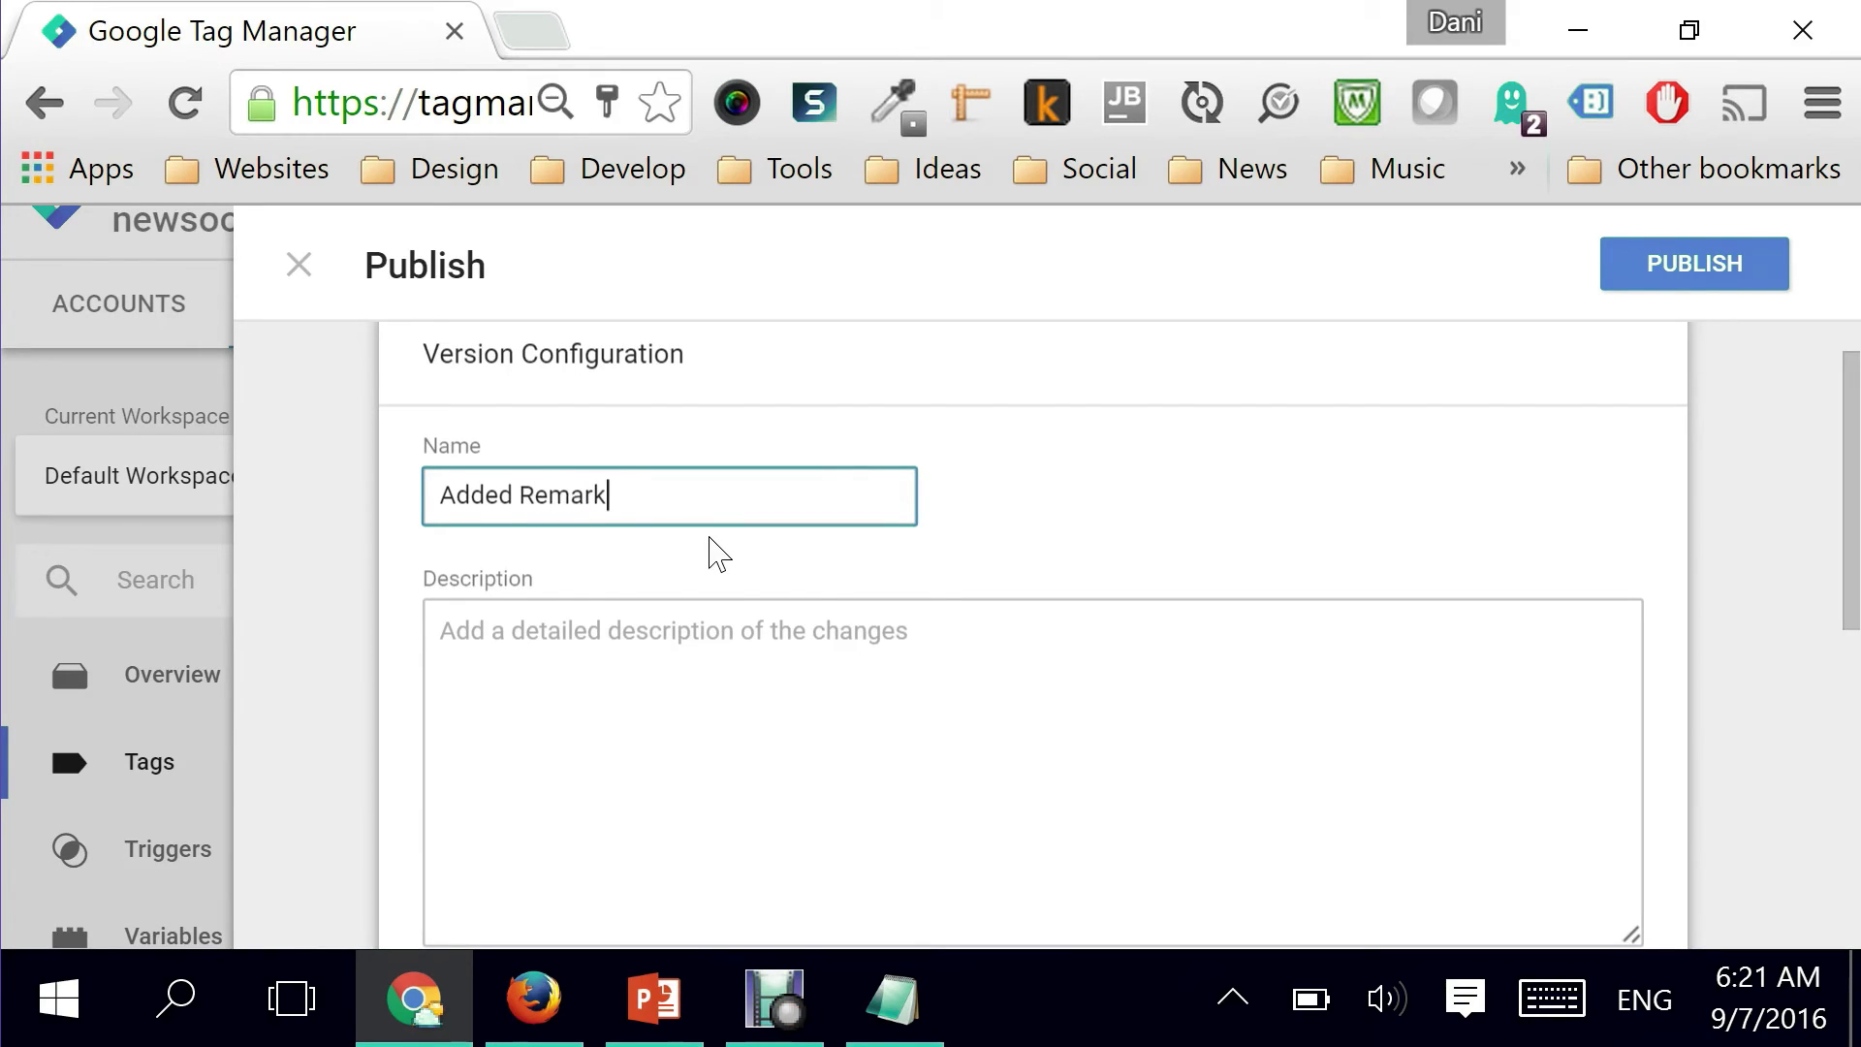
text(eting)
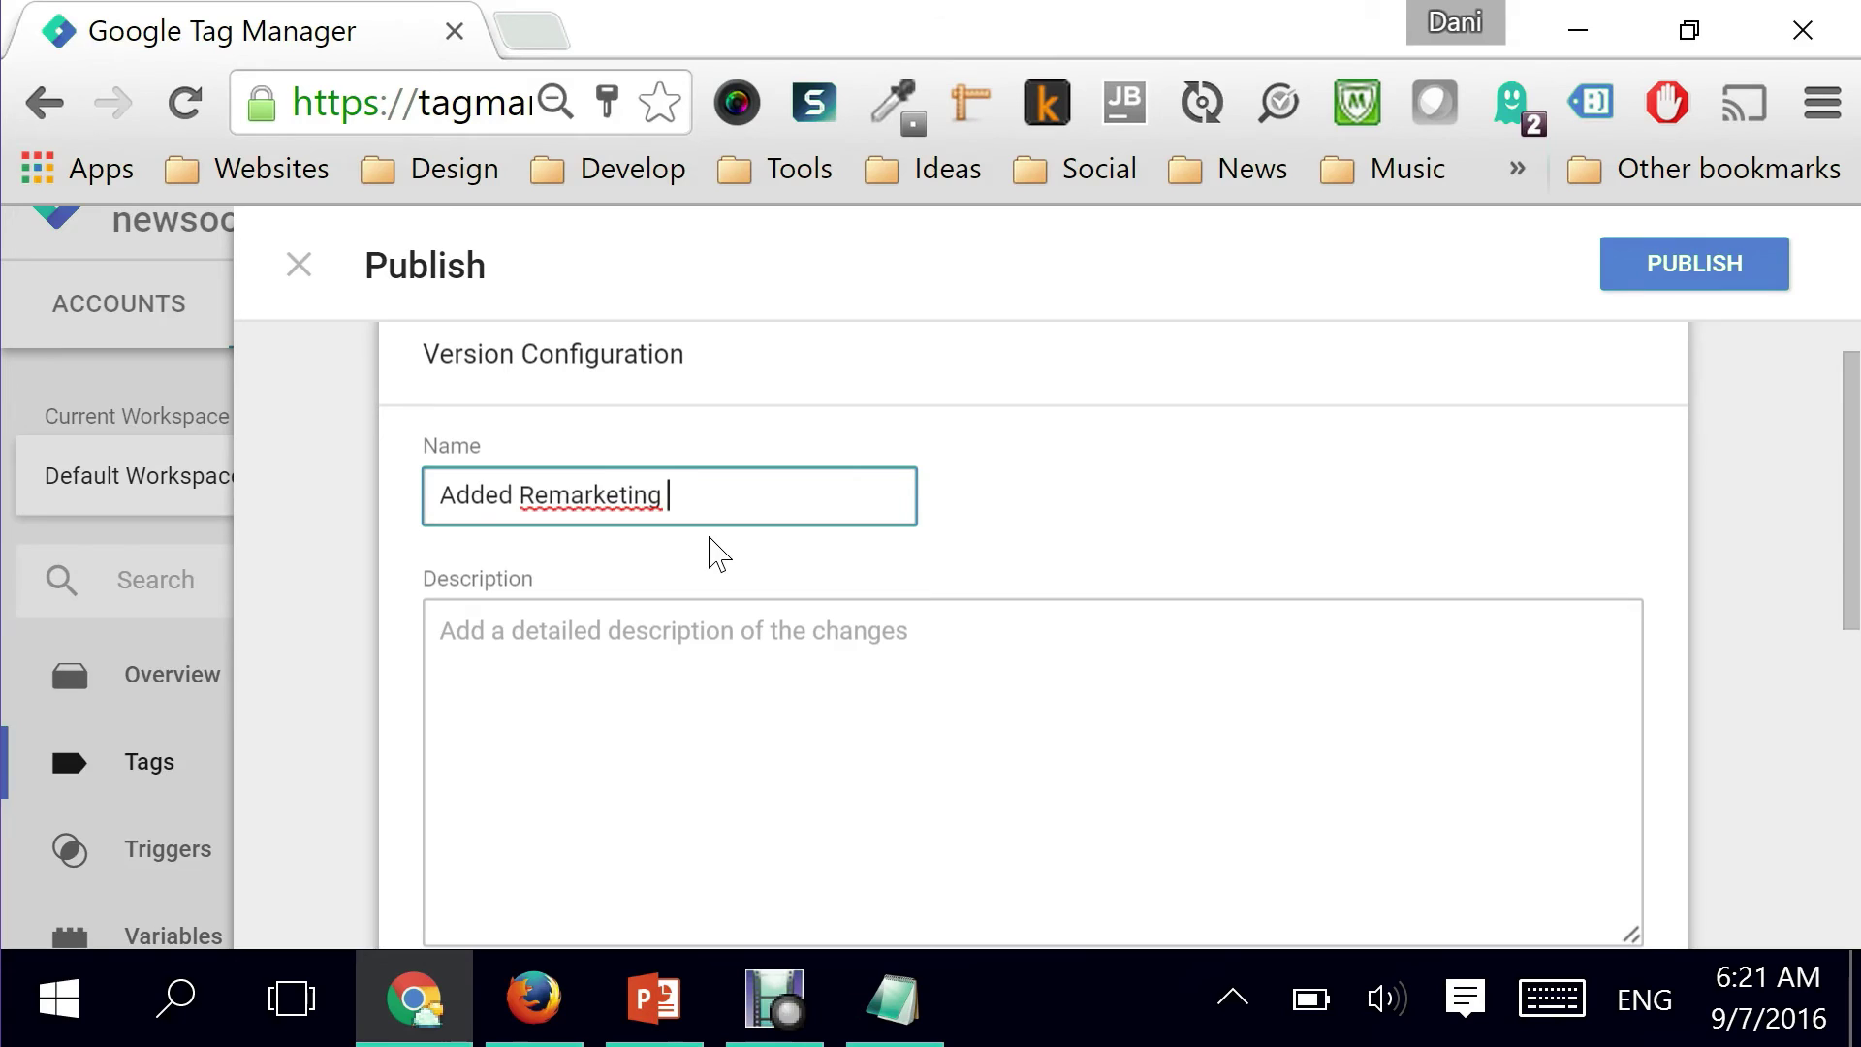
text( R)
key(BackSpace)
key(BackSpace)
text(Adwords)
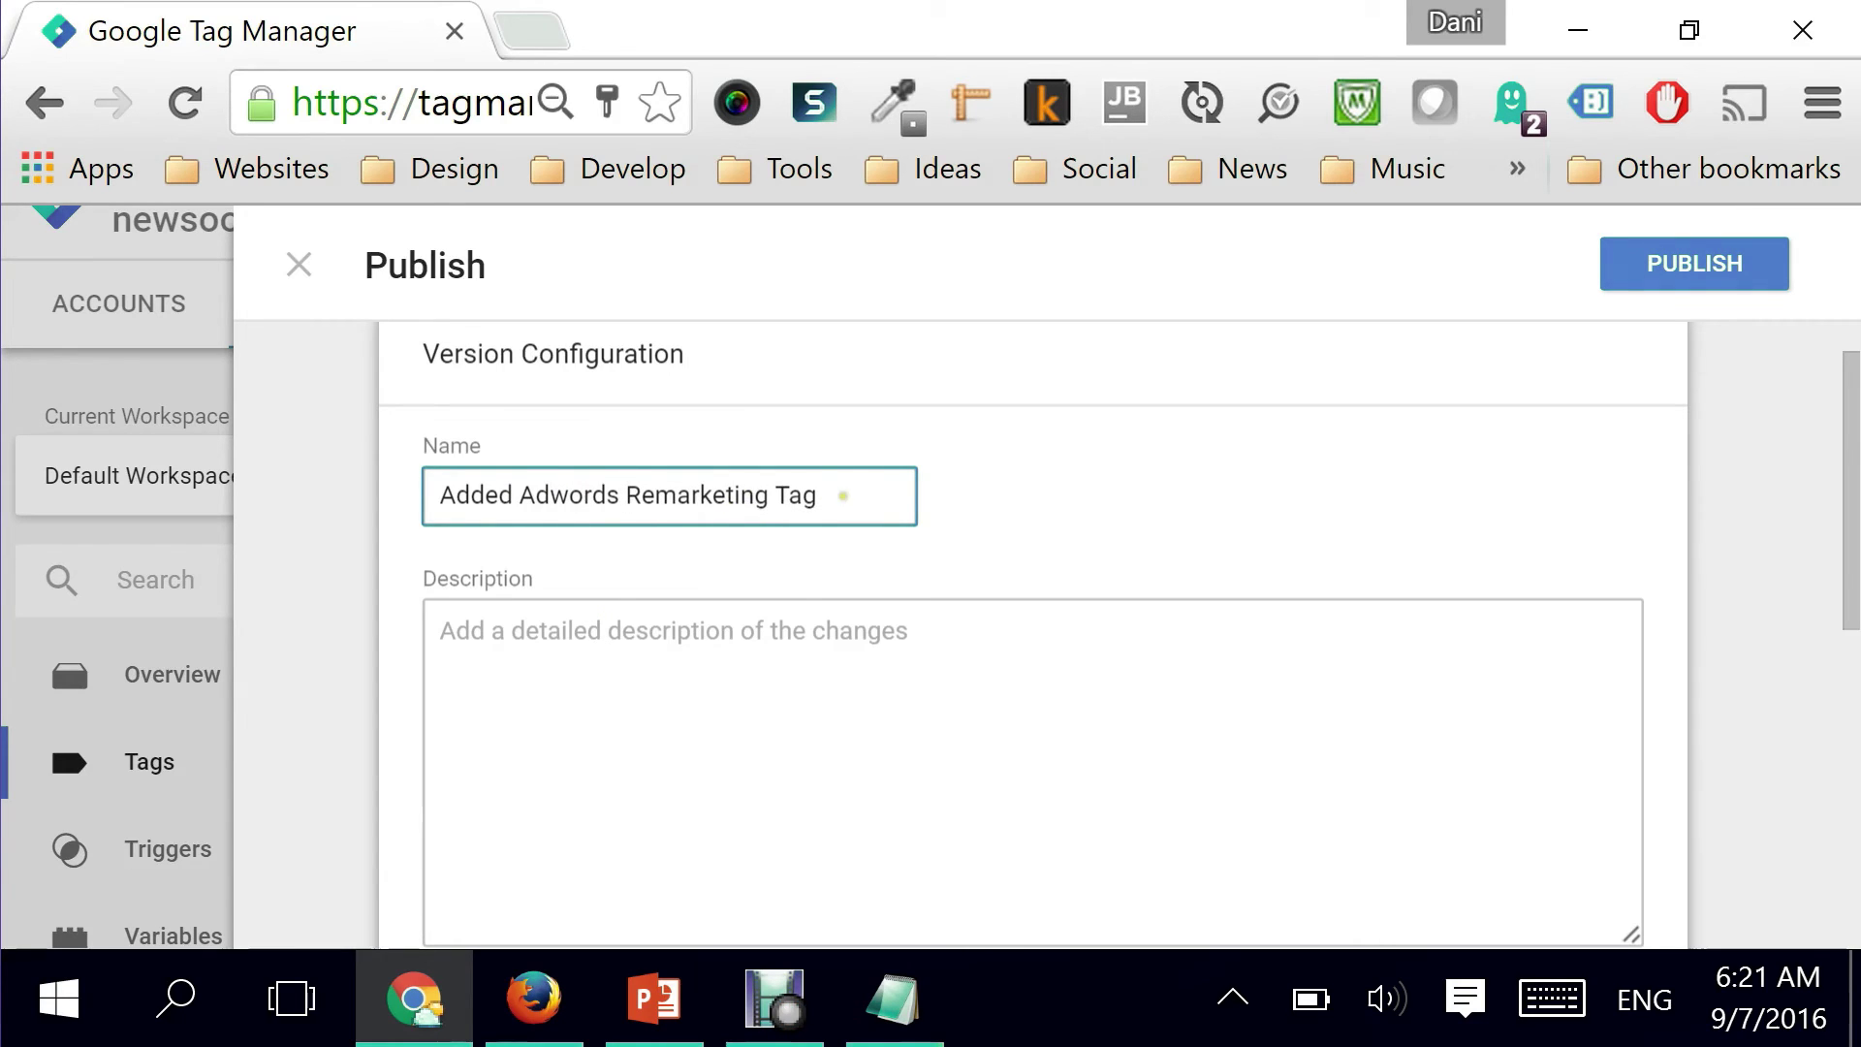
- Reuse the version name as its description and publish Version 5 live
drag(831, 497, 441, 499)
key(ctrl+c)
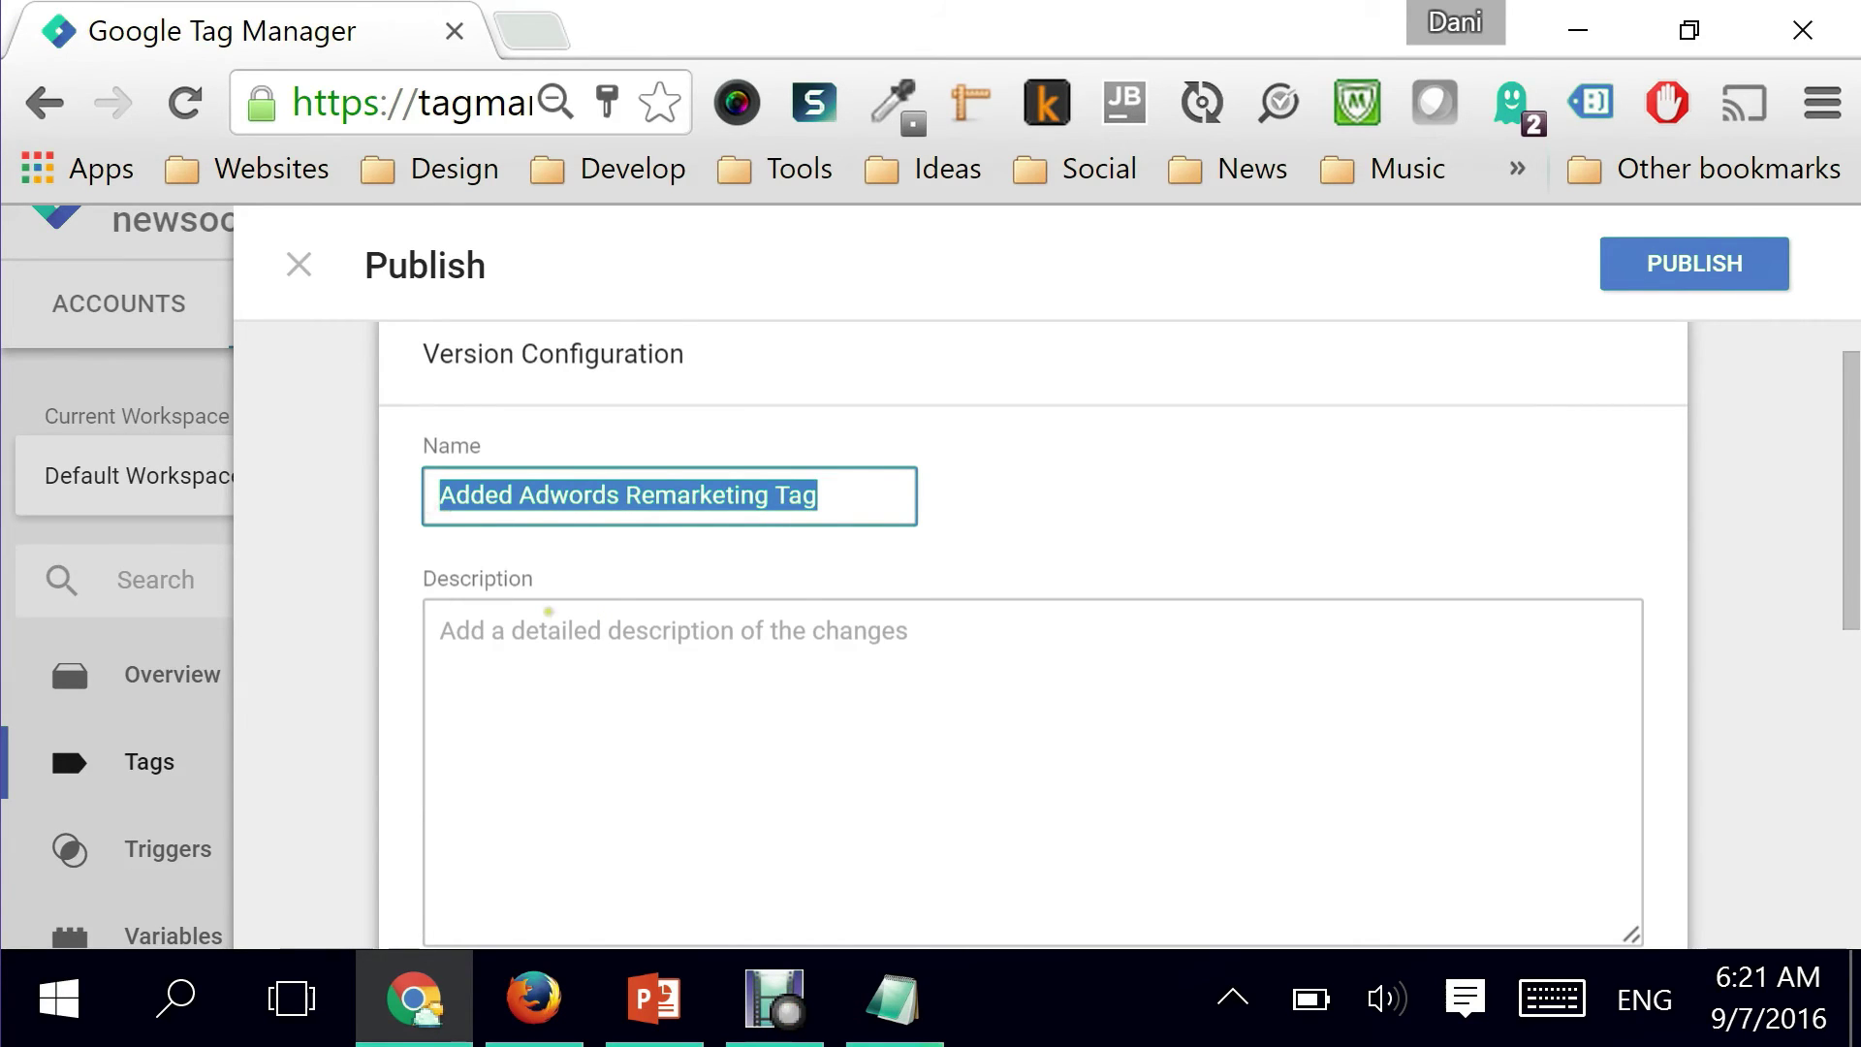
click(511, 672)
key(ctrl+v)
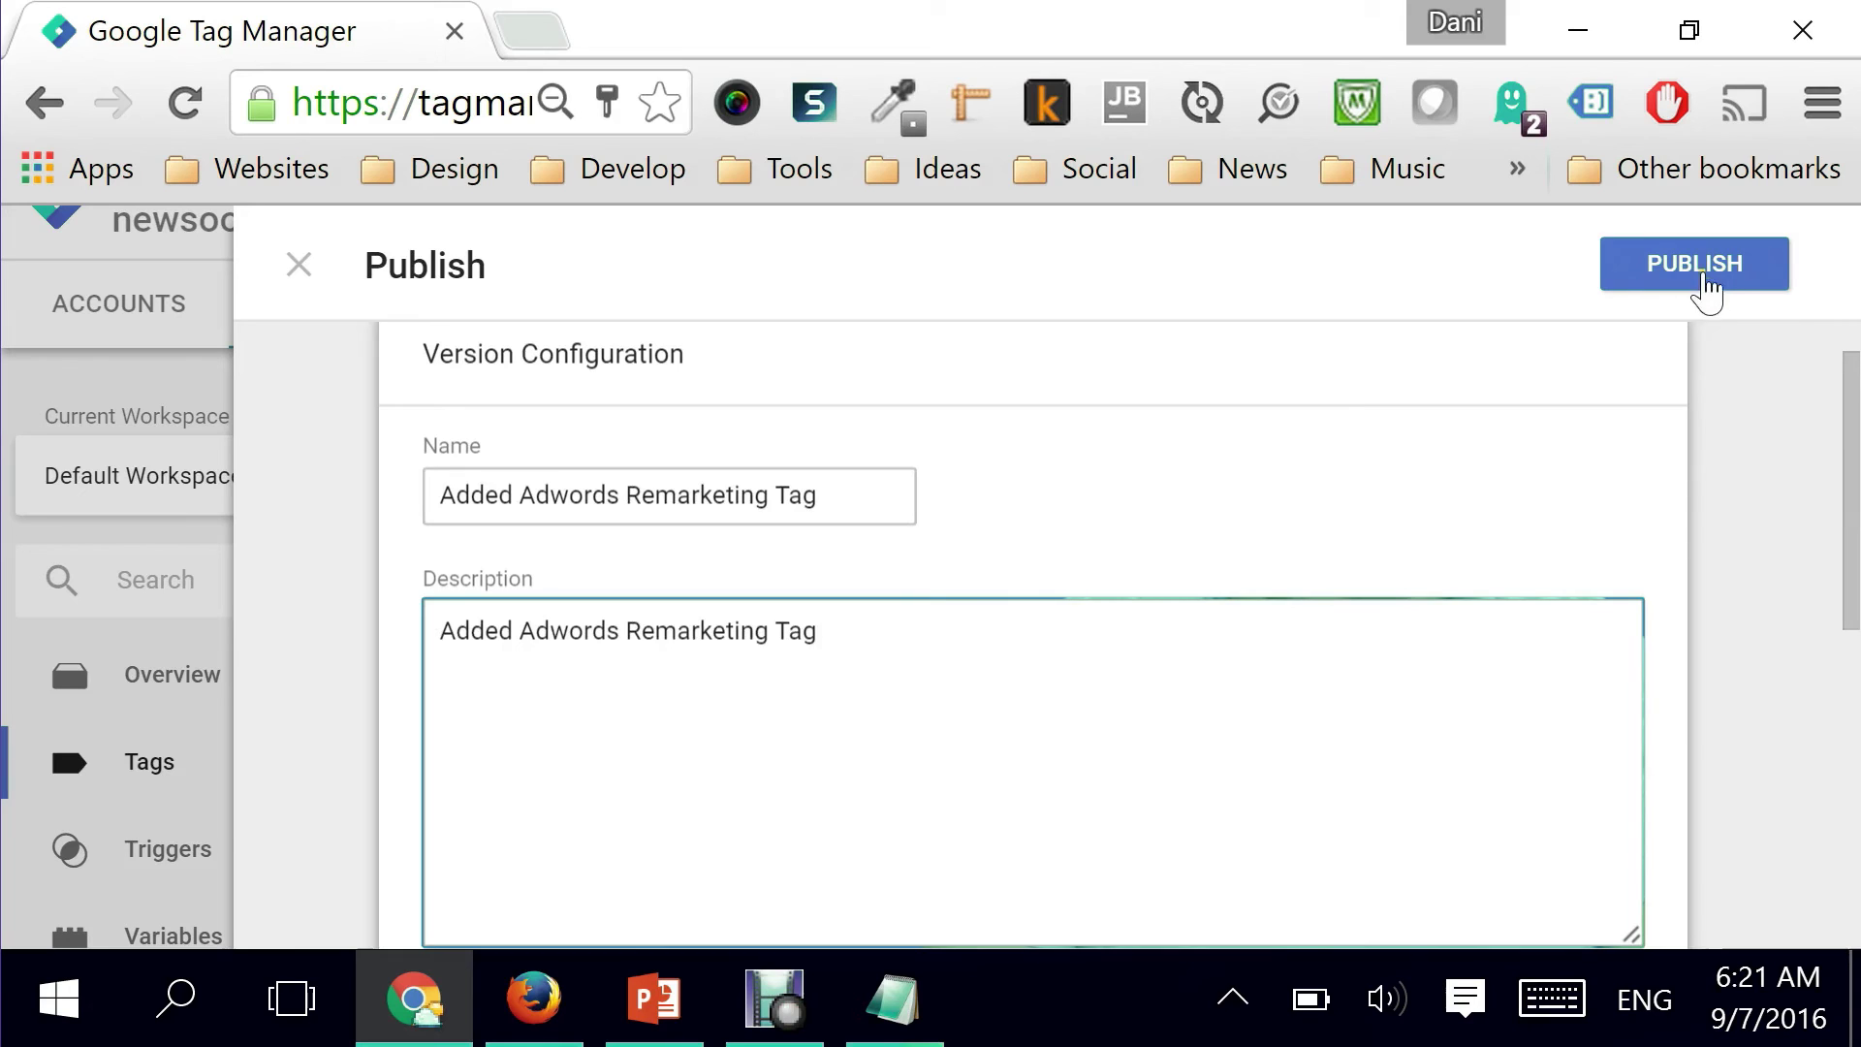
click(1702, 272)
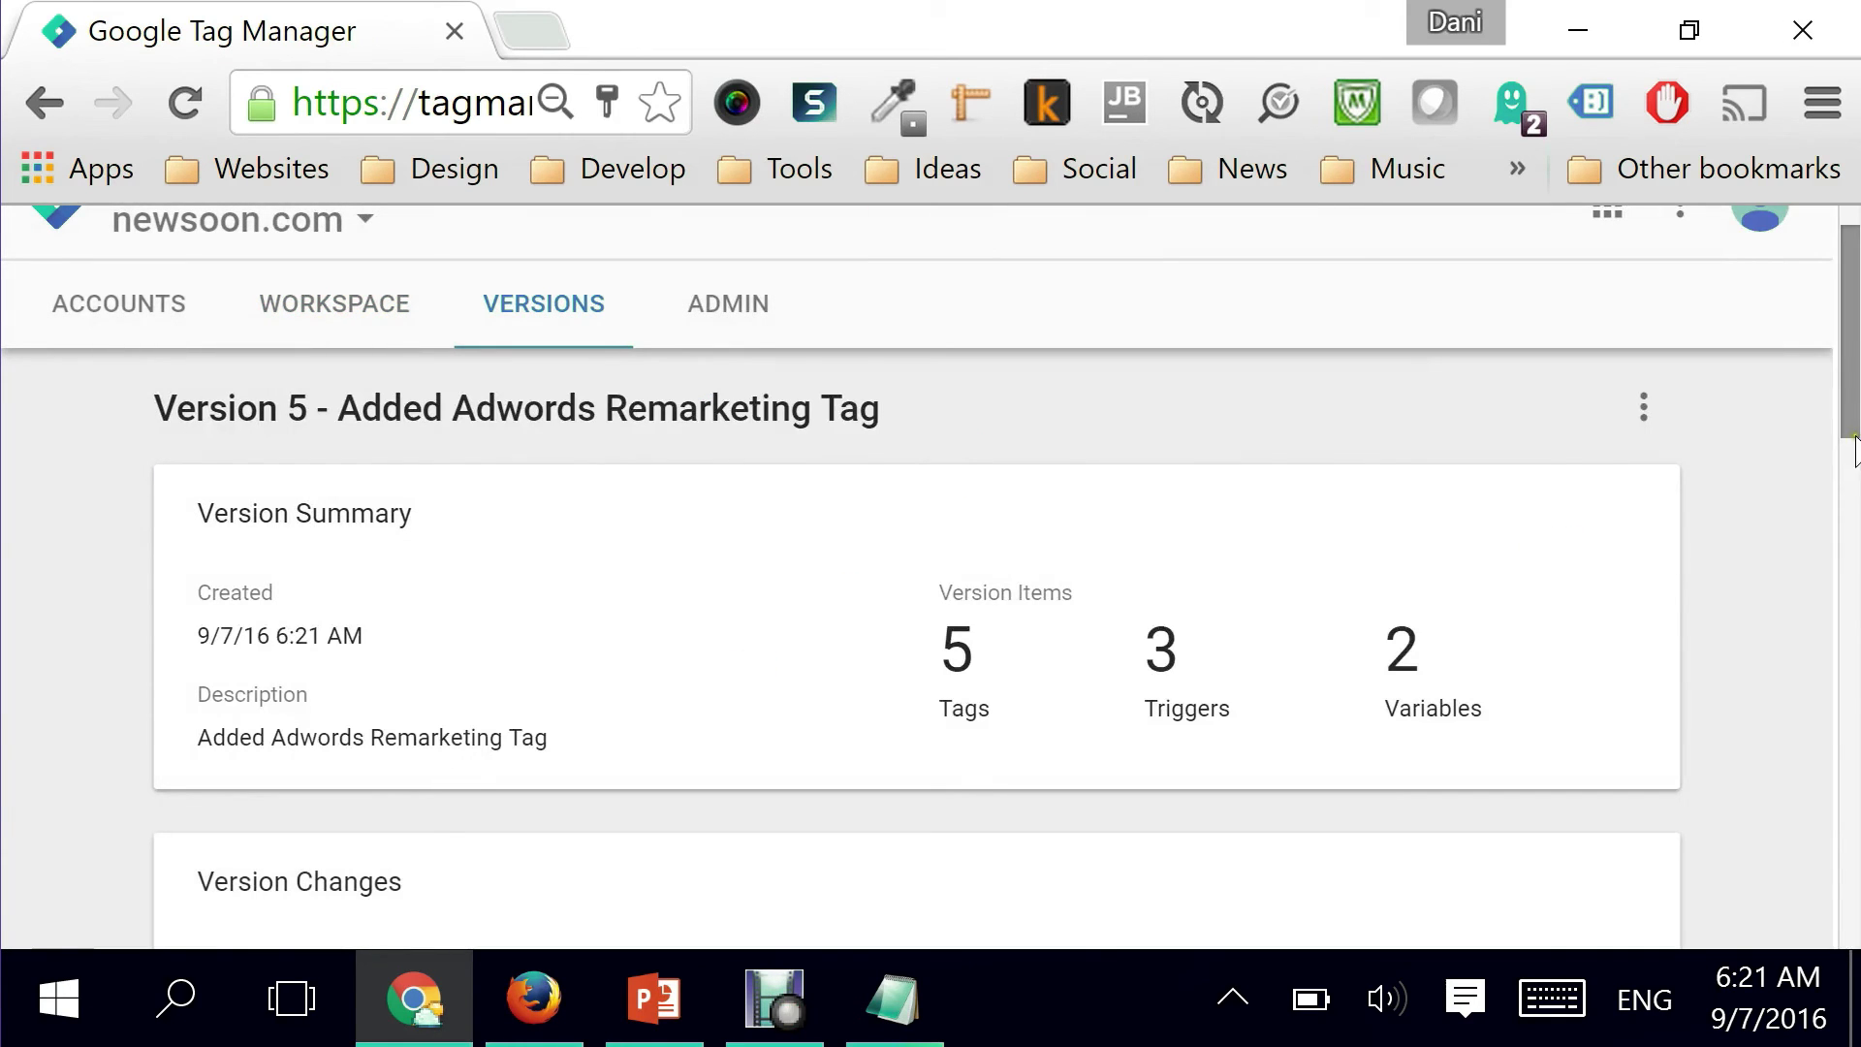
drag(1851, 427, 1844, 985)
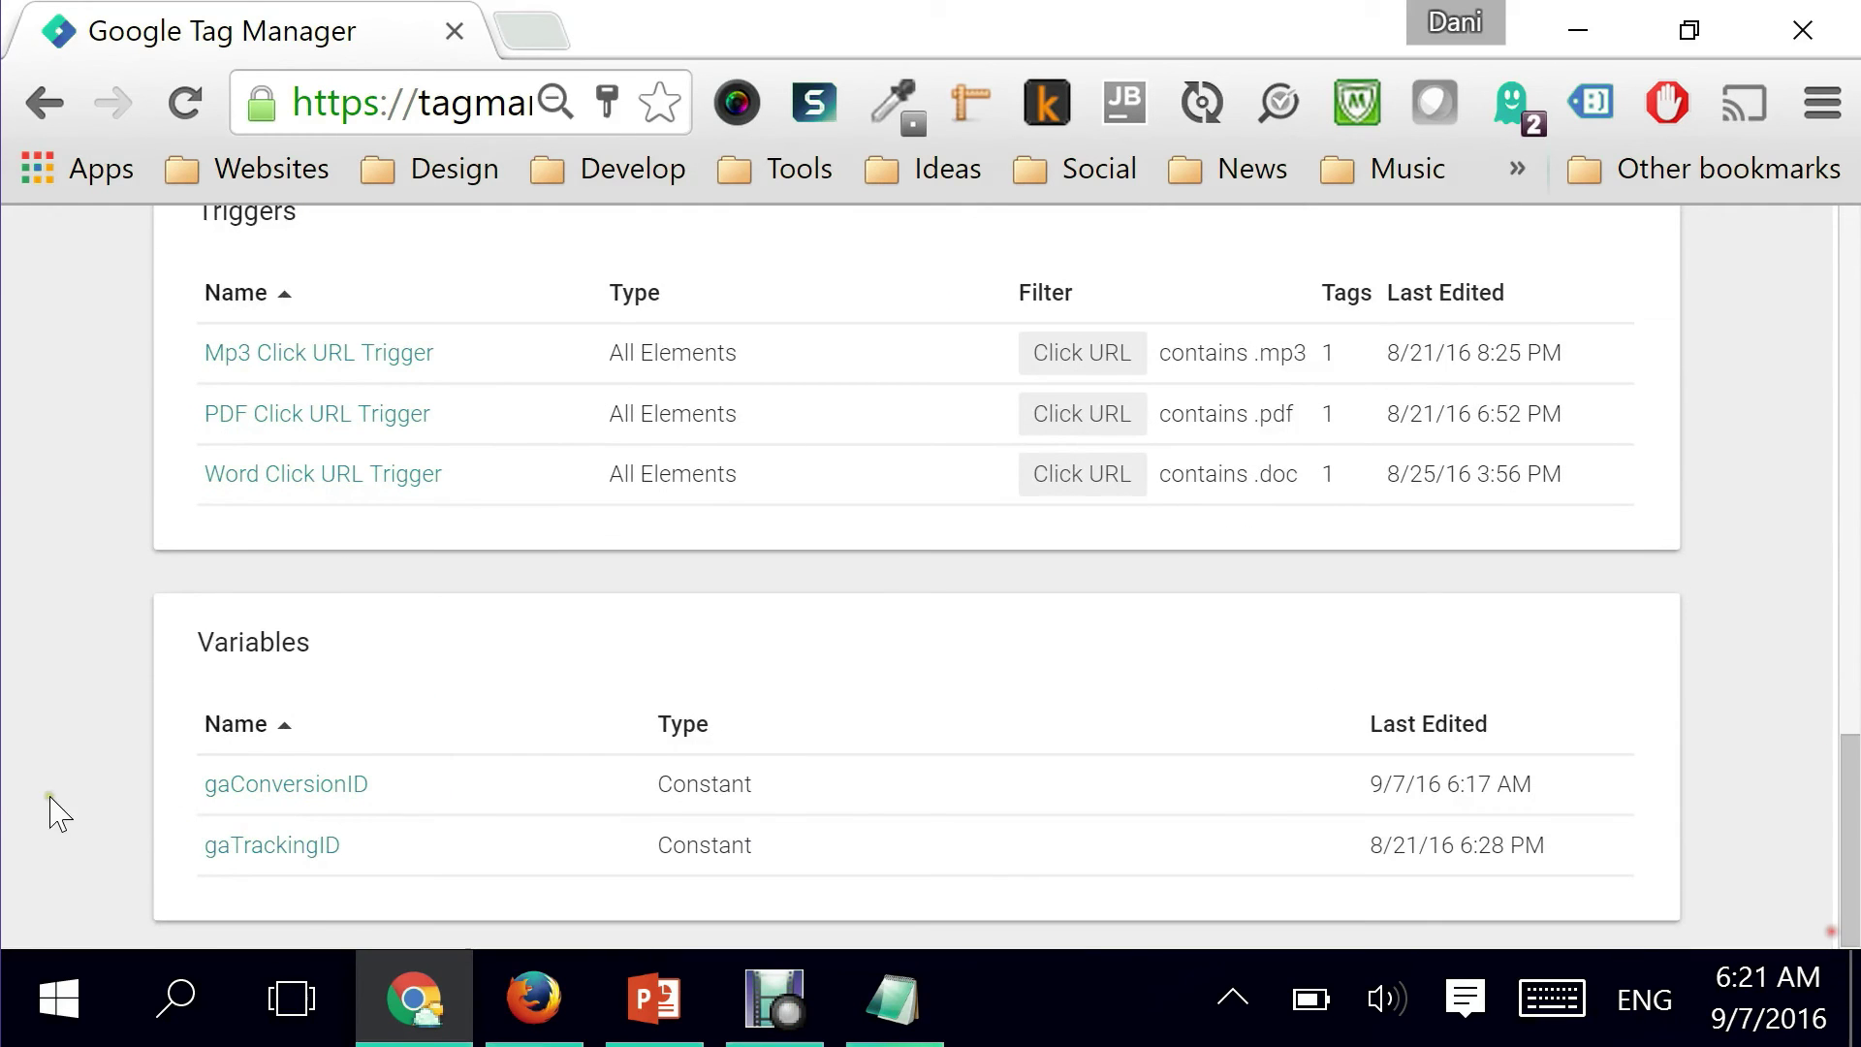
drag(1845, 766, 1840, 573)
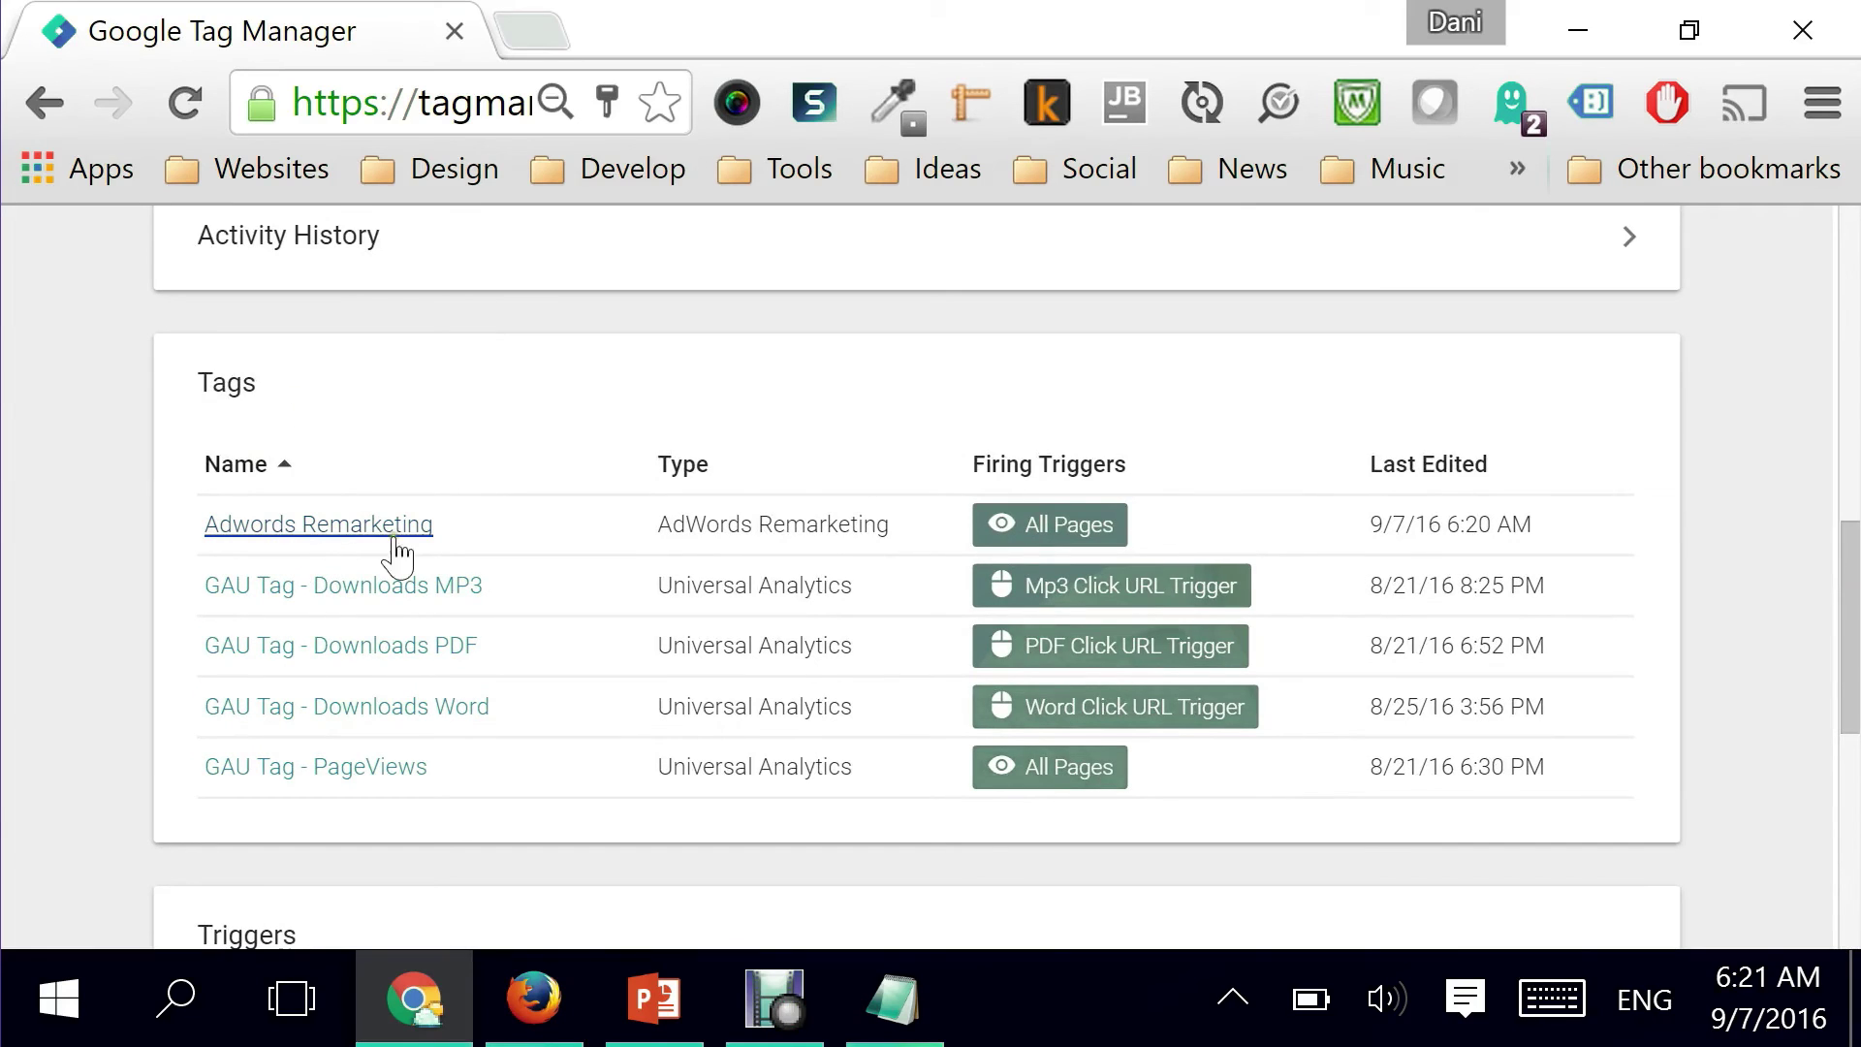